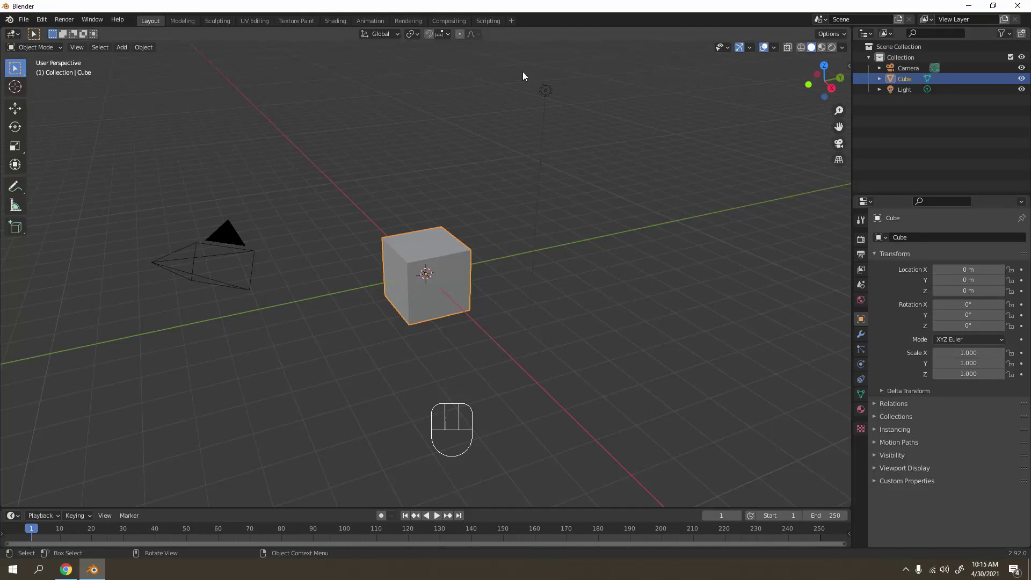
Delete the default Light and Camera, then select the remaining cube.
drag(523, 72, 587, 136)
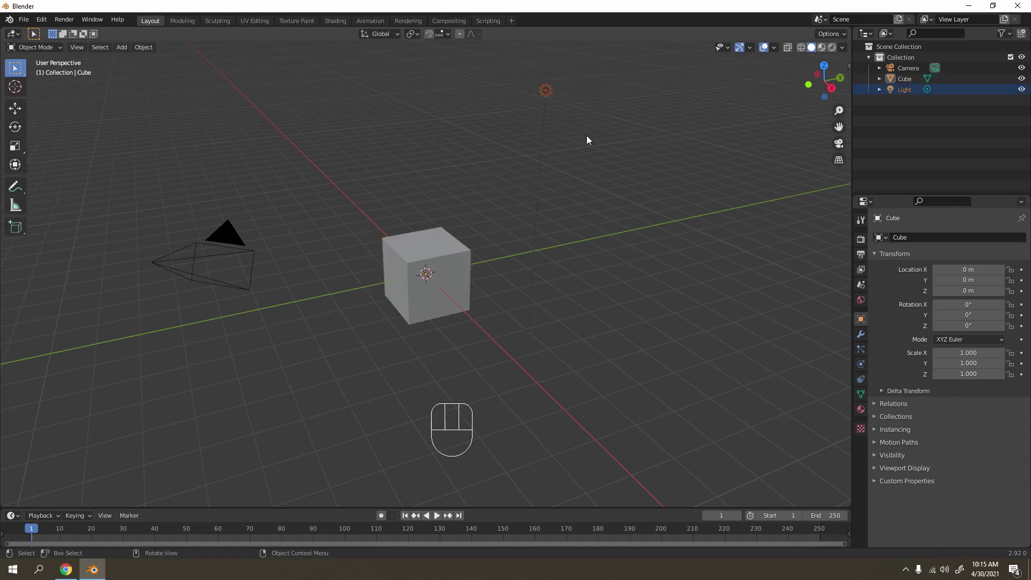
key(Delete)
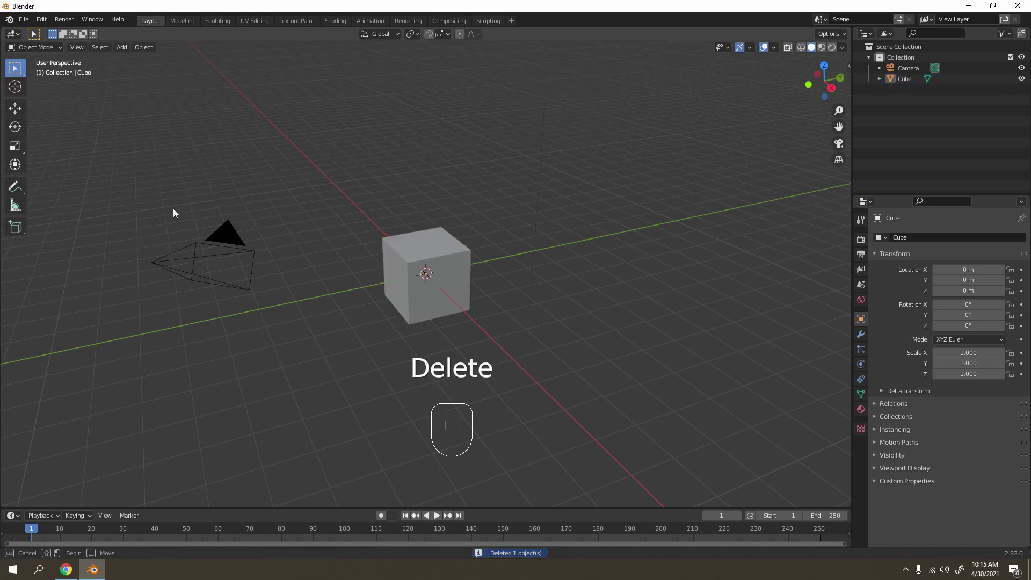
drag(174, 209, 259, 294)
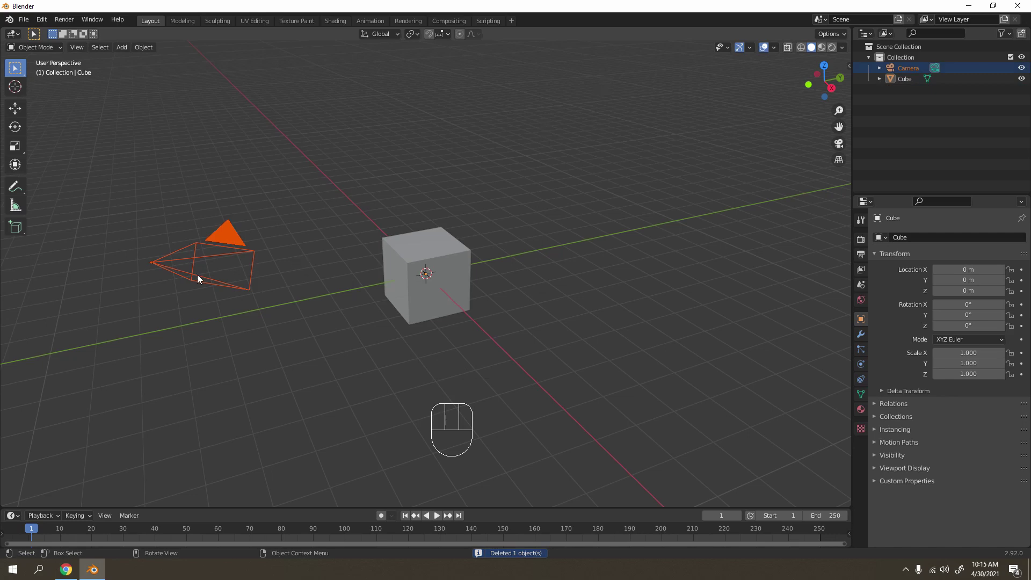
key(Delete)
click(419, 270)
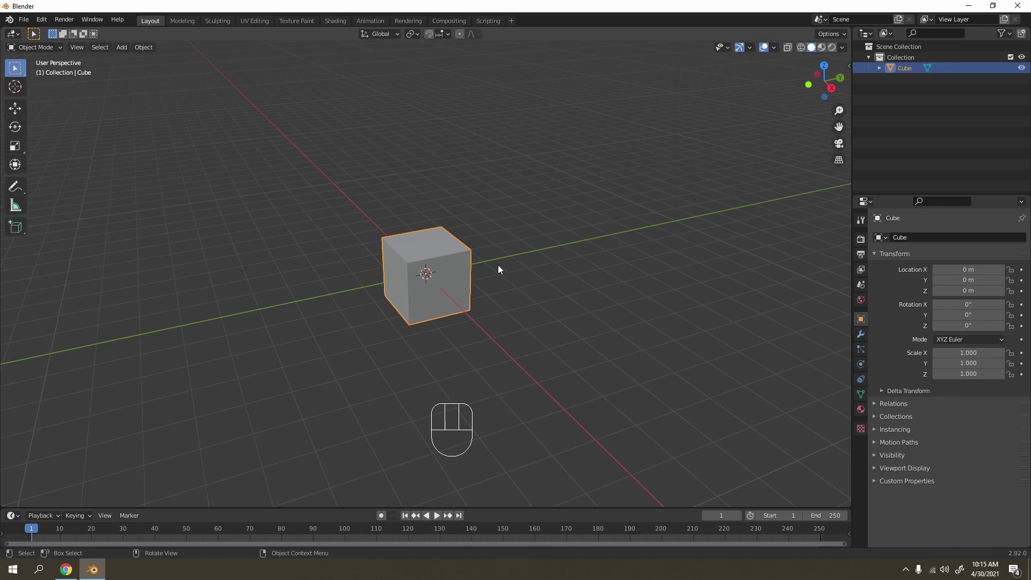
Add a level-1 Subdivision modifier to the cube and squash it to Z scale 0.472.
key(ctrl+1)
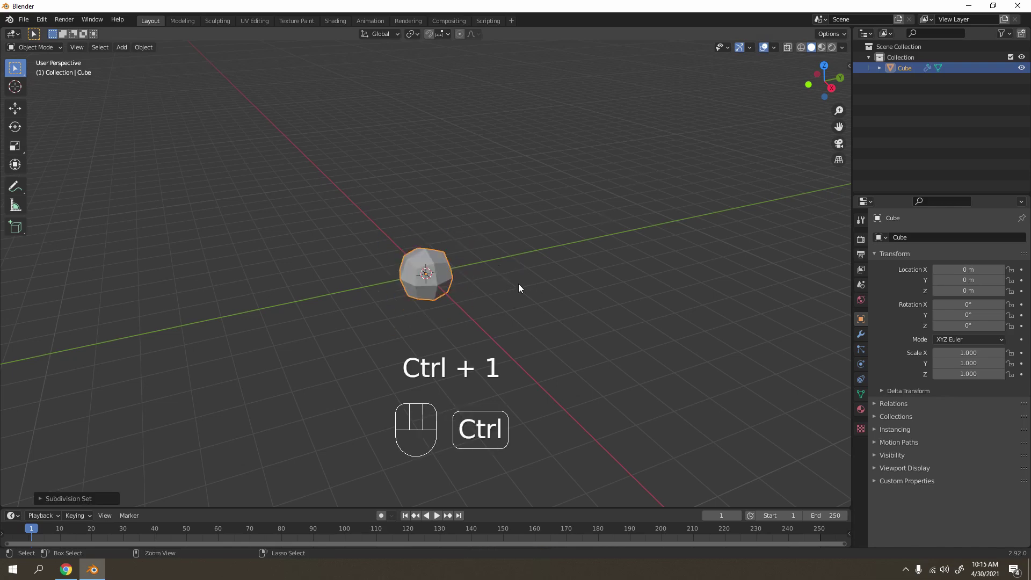
key(KP_1)
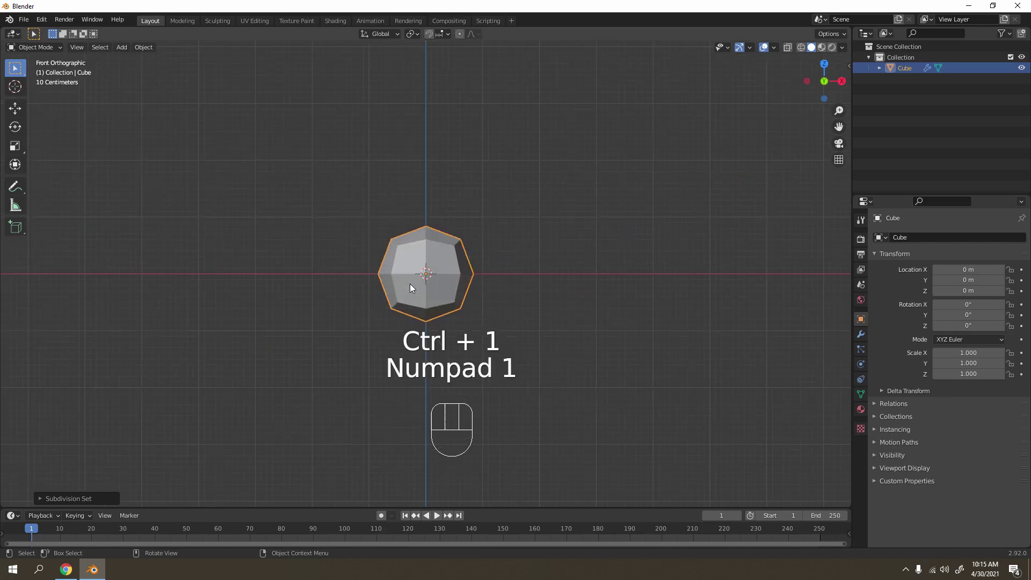
scroll(411, 284, up, 4)
shift+middle_drag(410, 284, 409, 264)
key(s)
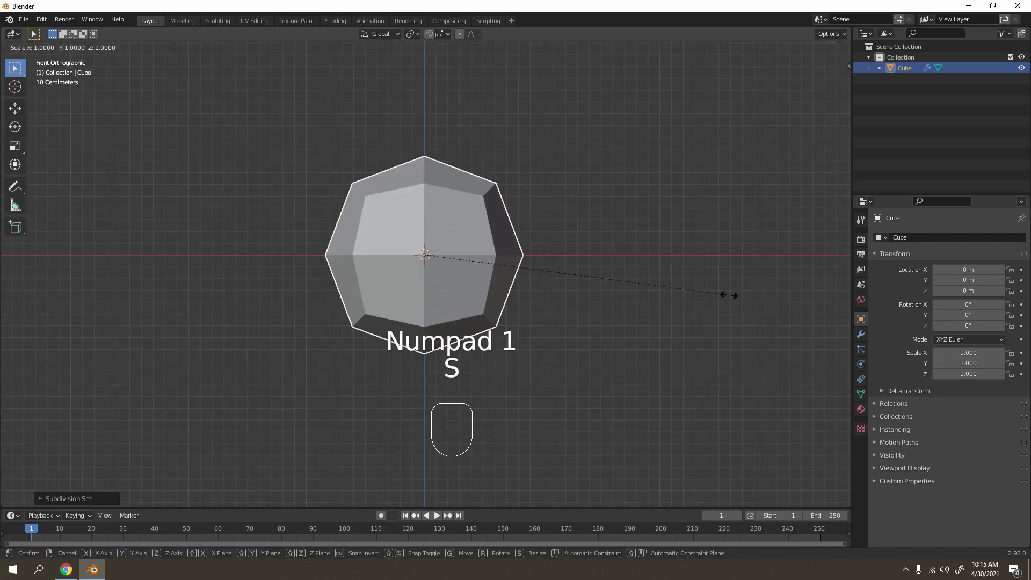
key(z)
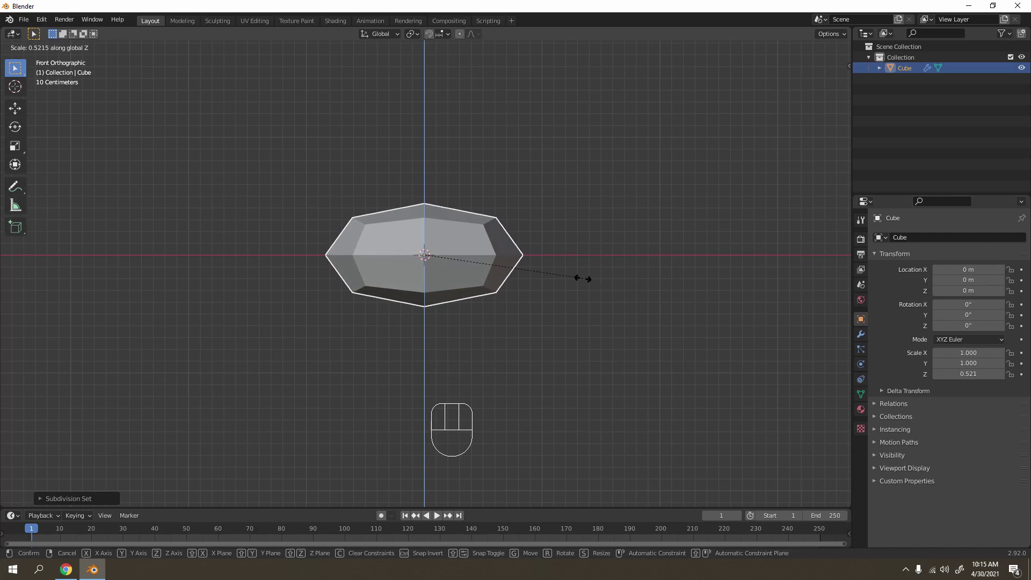
click(568, 281)
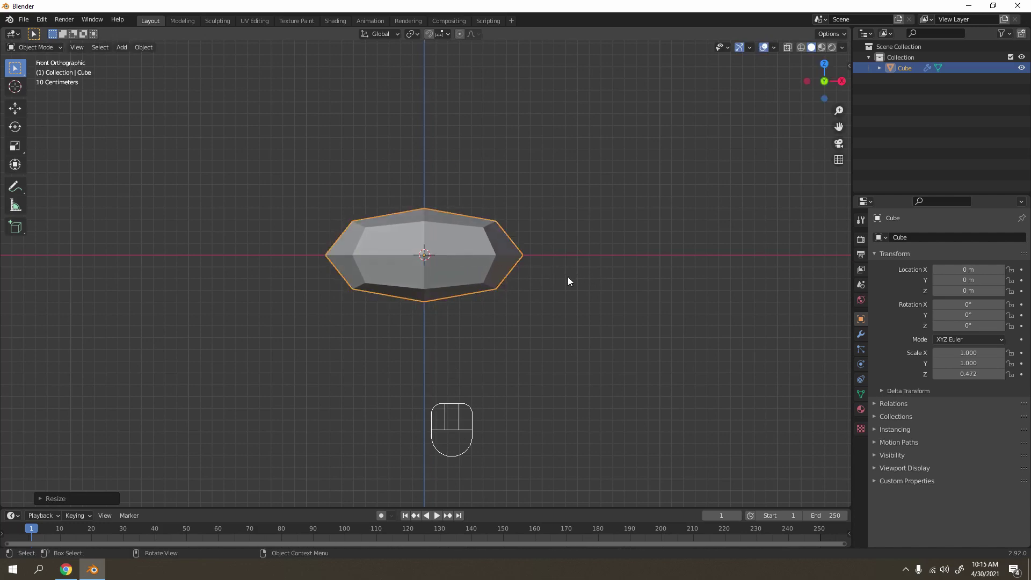
middle_drag(413, 144, 660, 276)
Edge-slide the cage's right edge inward to skew the rounded shape.
key(Tab)
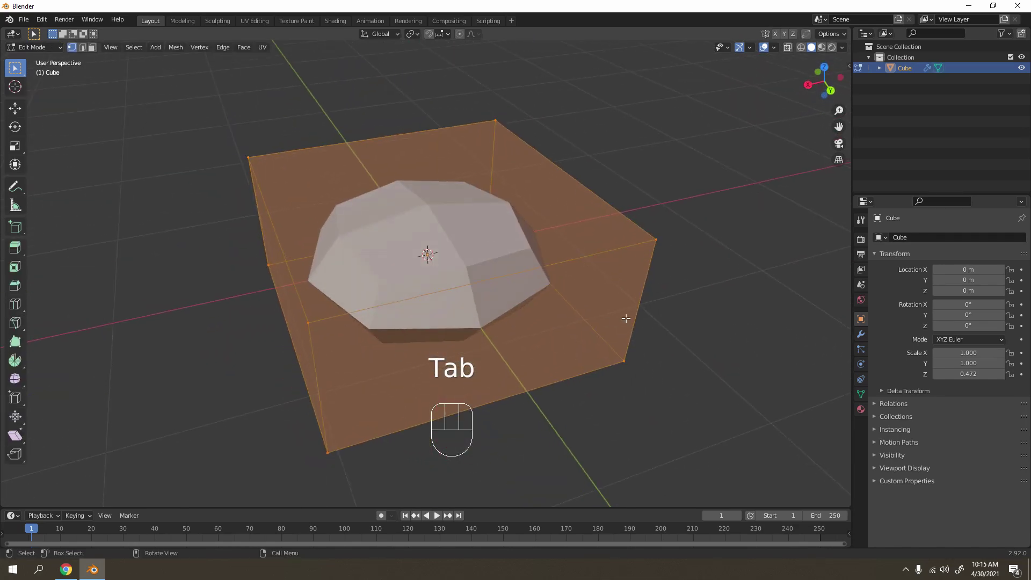
key(2)
click(639, 306)
key(g)
key(g)
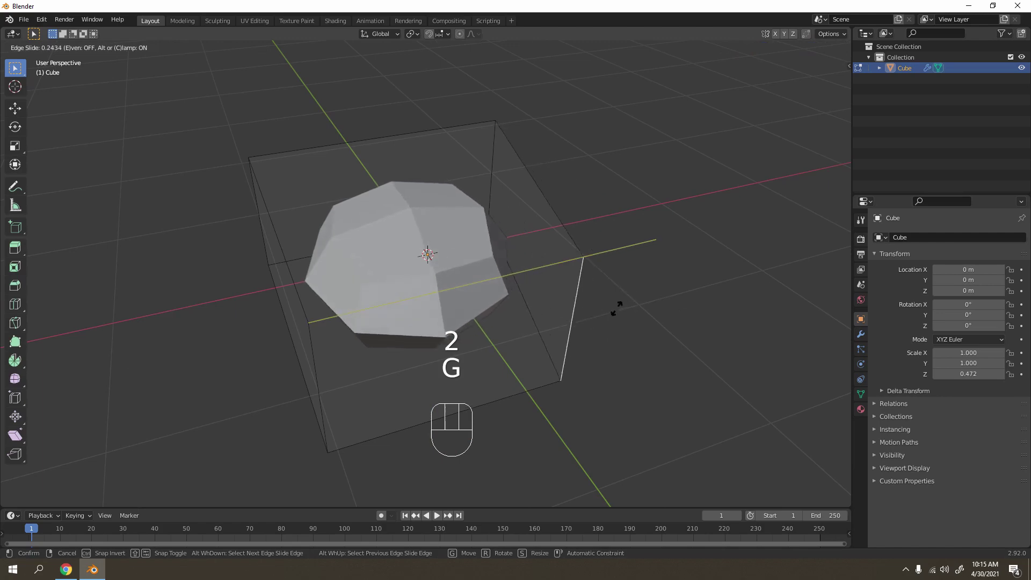
click(616, 308)
middle_drag(638, 212, 387, 199)
Flatten the cube further to a Z scale of 0.434 and frame it from the front.
key(Tab)
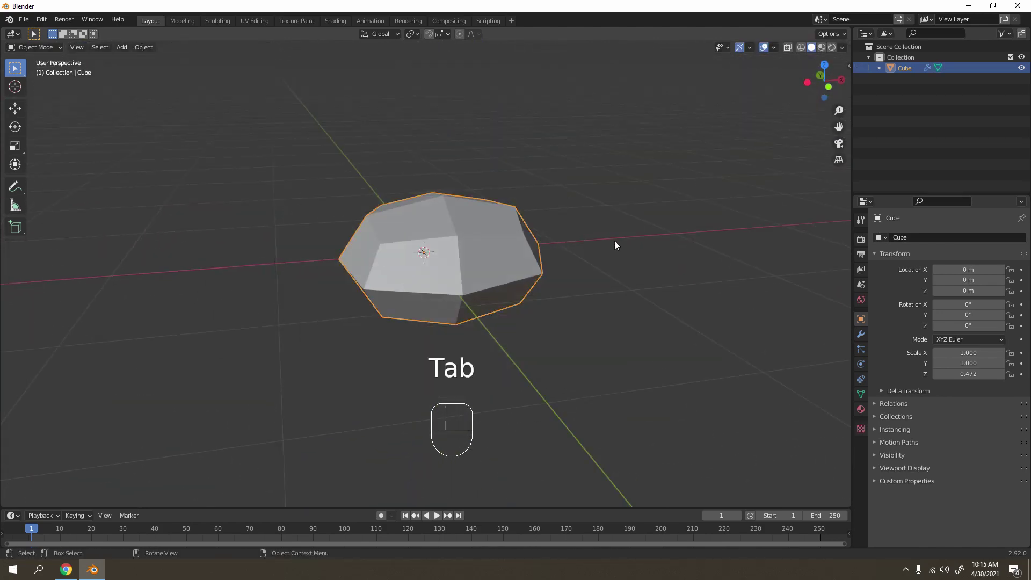
key(KP_1)
key(s)
key(z)
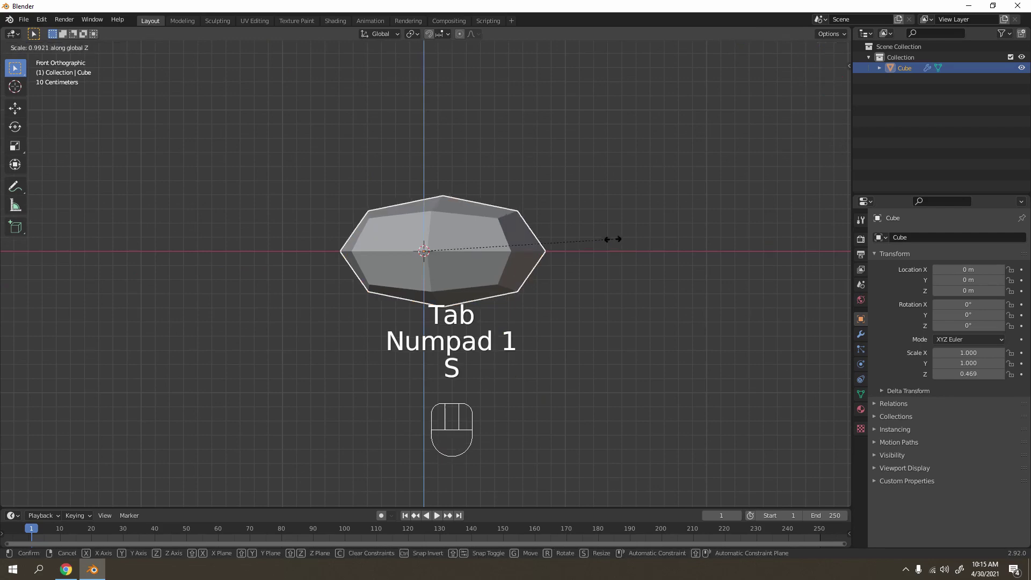
click(596, 231)
key(Tab)
middle_drag(552, 185, 562, 247)
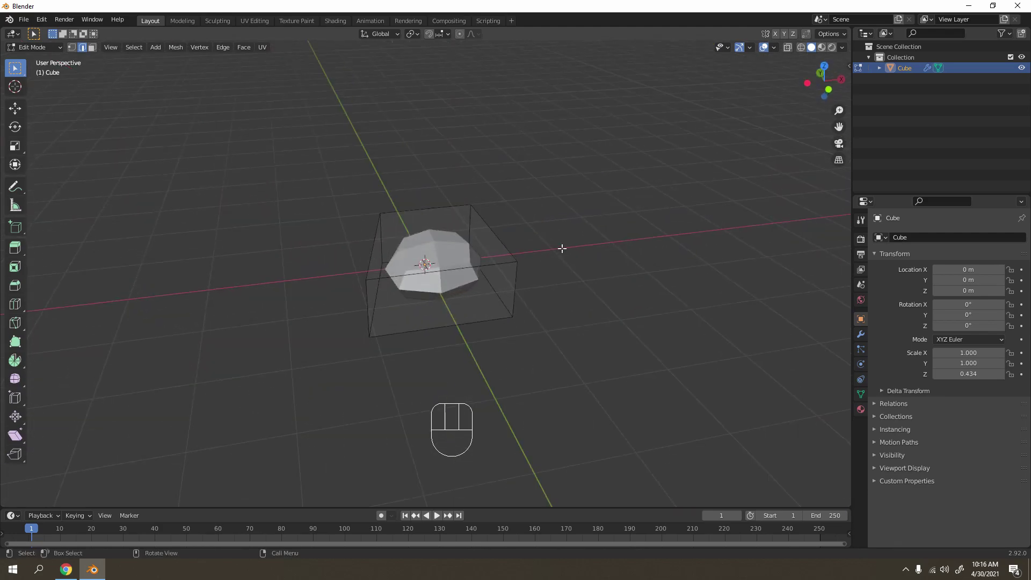
key(KP_1)
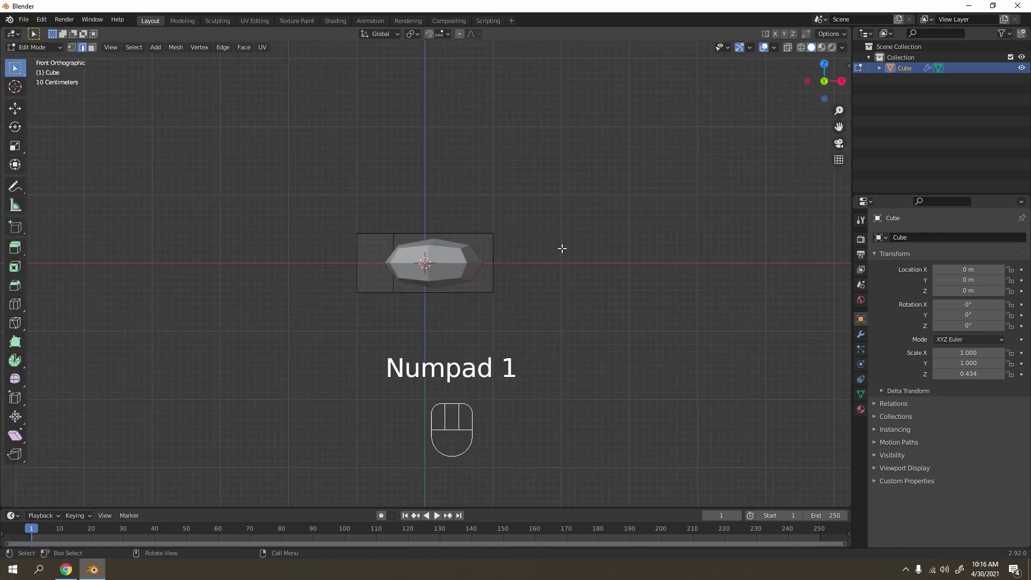
scroll(562, 244, up, 5)
shift+middle_drag(589, 258, 550, 269)
scroll(550, 269, up, 3)
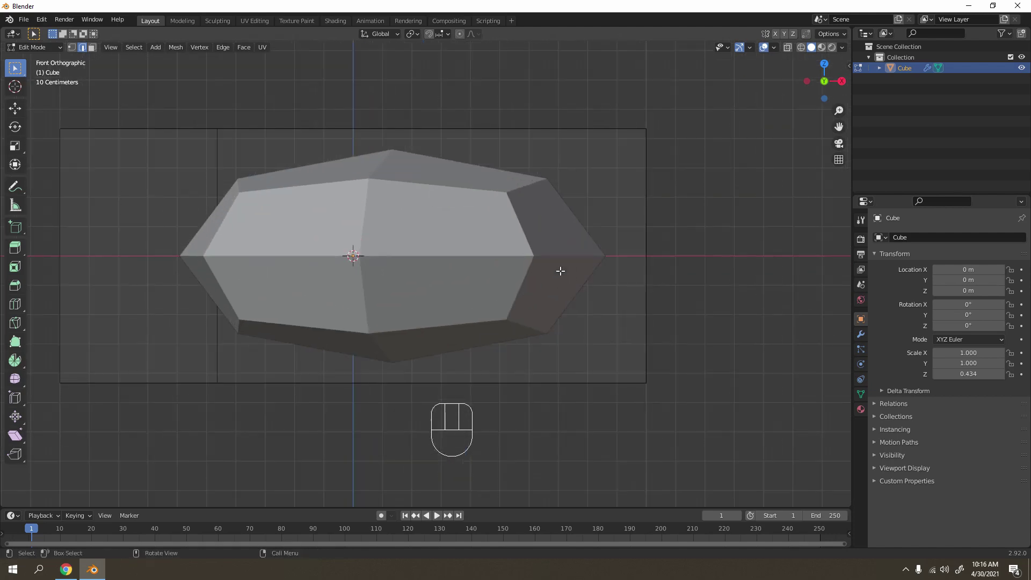
Apply the Subdivision modifier to bake the rounded, flattened shape into the mesh.
click(864, 331)
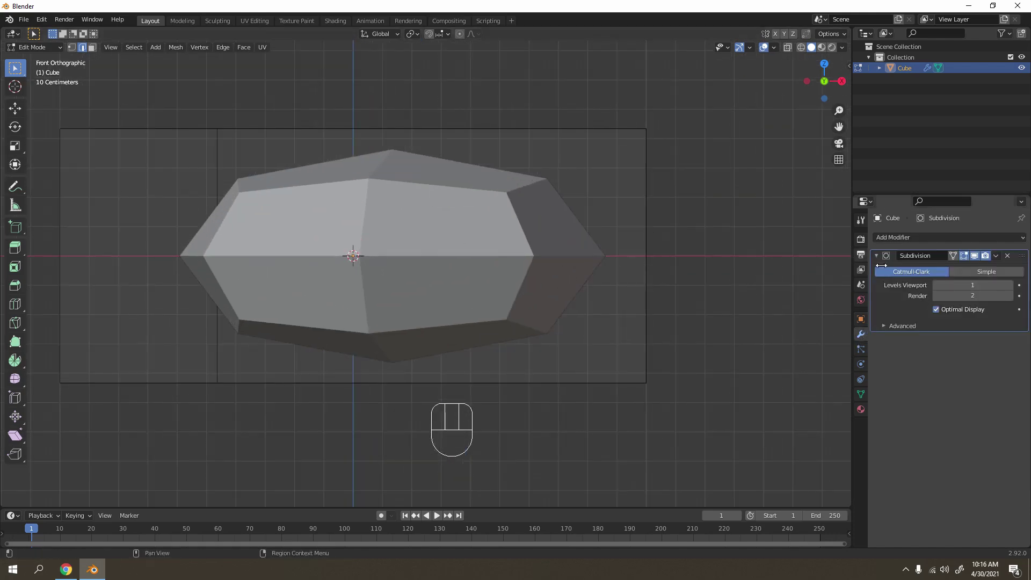
key(Tab)
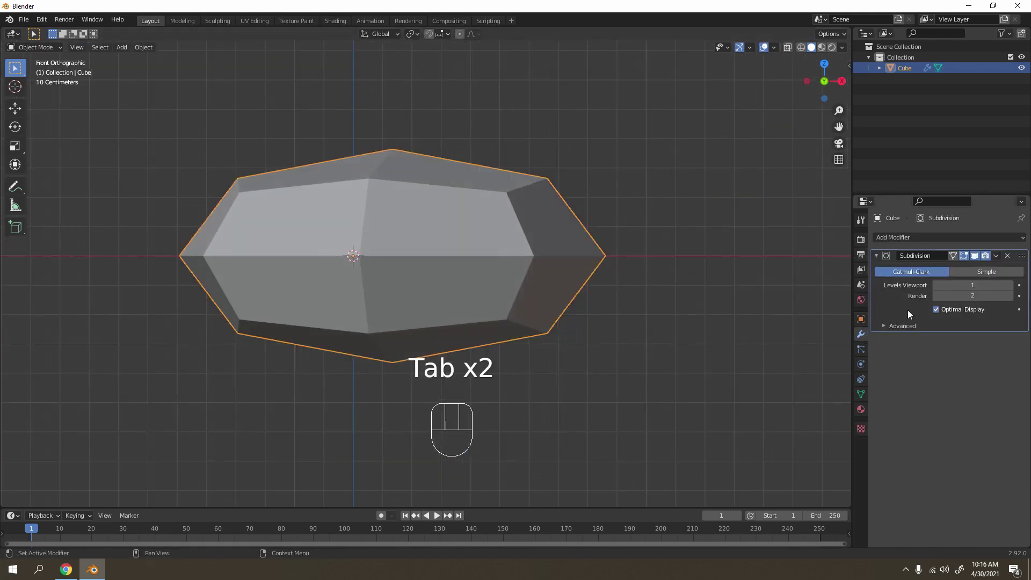
key(ctrl+a)
key(Tab)
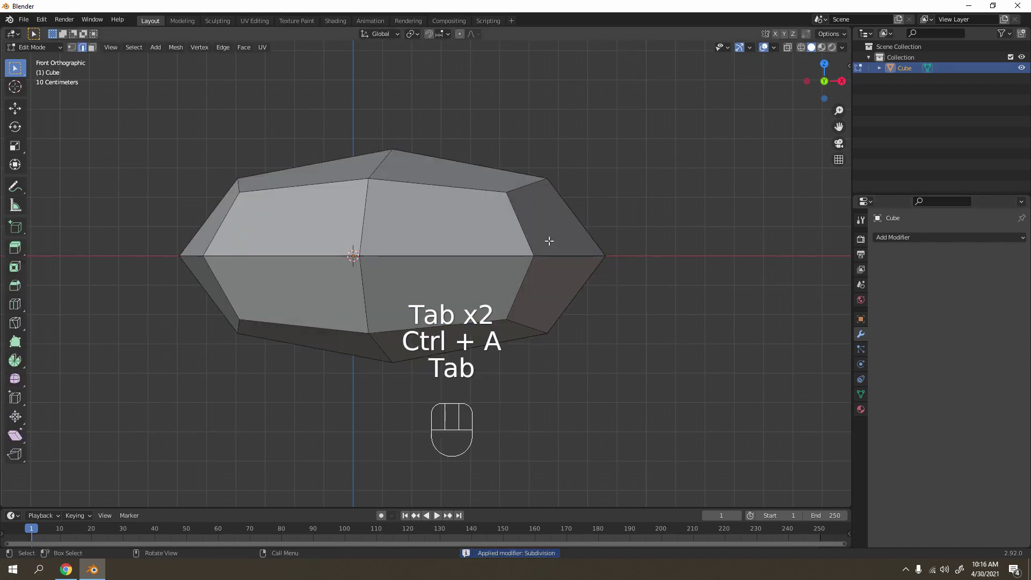
key(Tab)
middle_drag(635, 256, 660, 375)
key(KP_7)
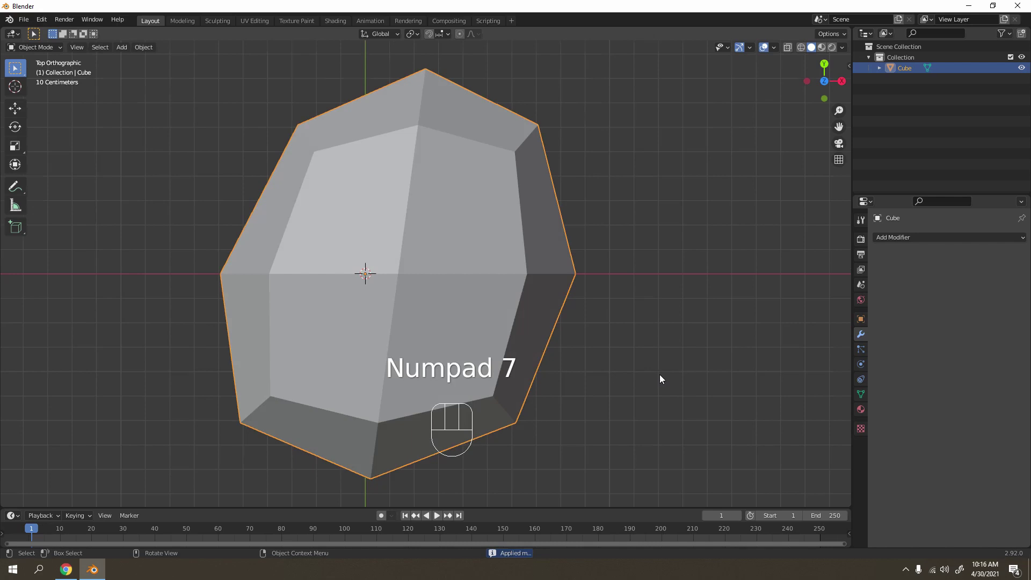
key(KP_1)
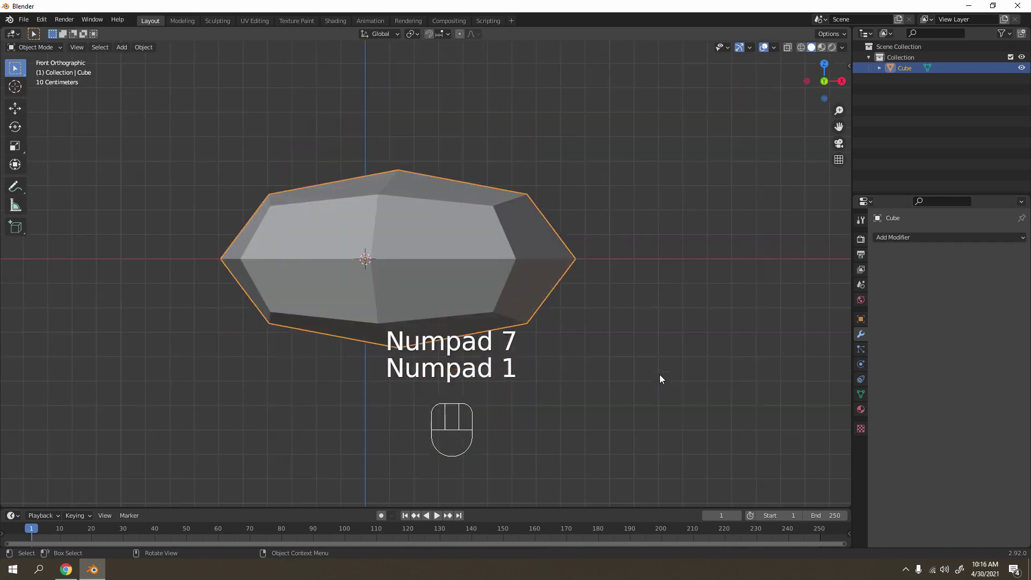
Turn on snapping and shift the shape left, framing its tip near the origin.
click(431, 33)
key(g)
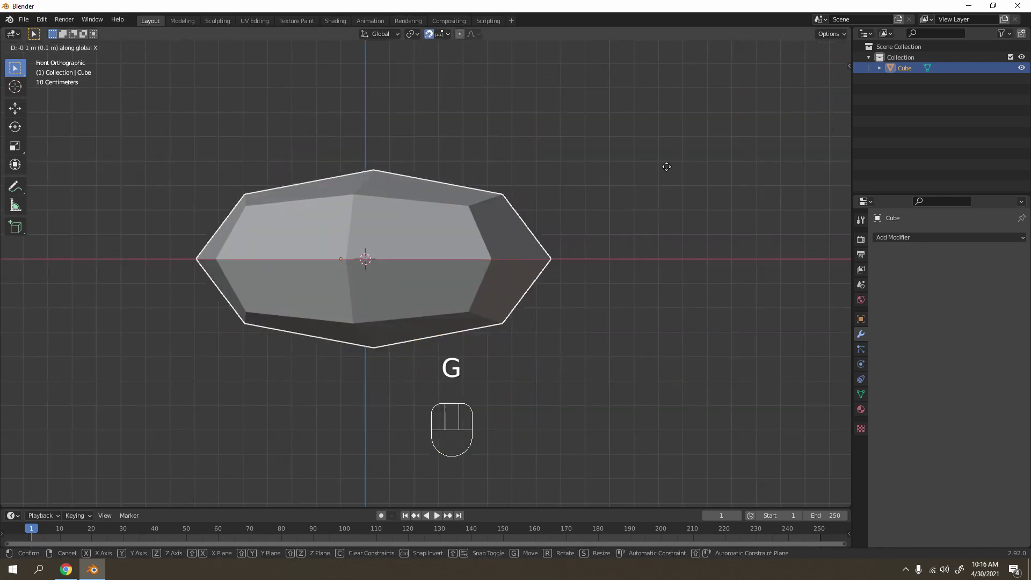
click(484, 184)
scroll(366, 249, up, 5)
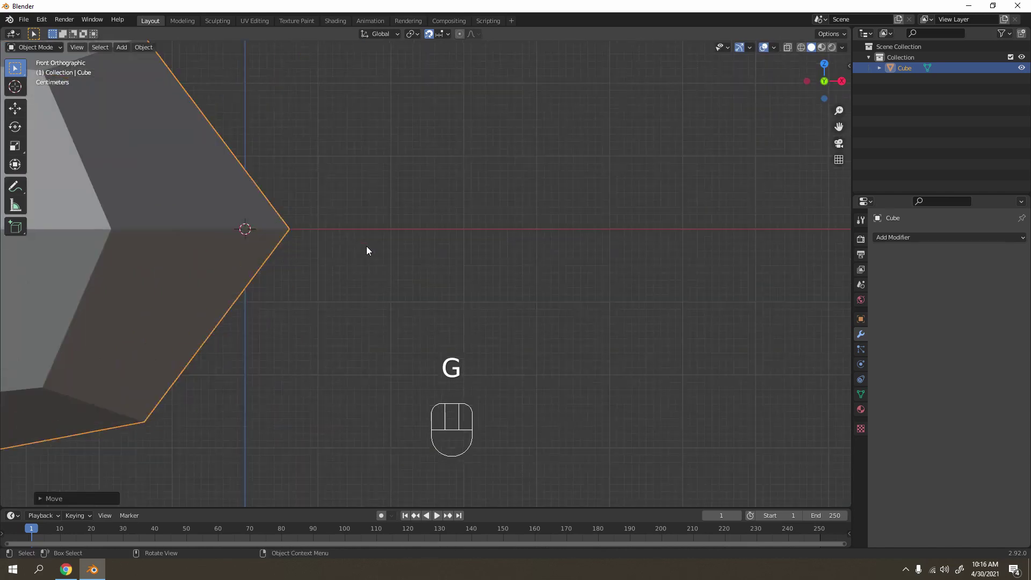
shift+scroll(506, 283, up, 2)
shift+middle_drag(224, 234, 578, 257)
scroll(499, 251, down, 2)
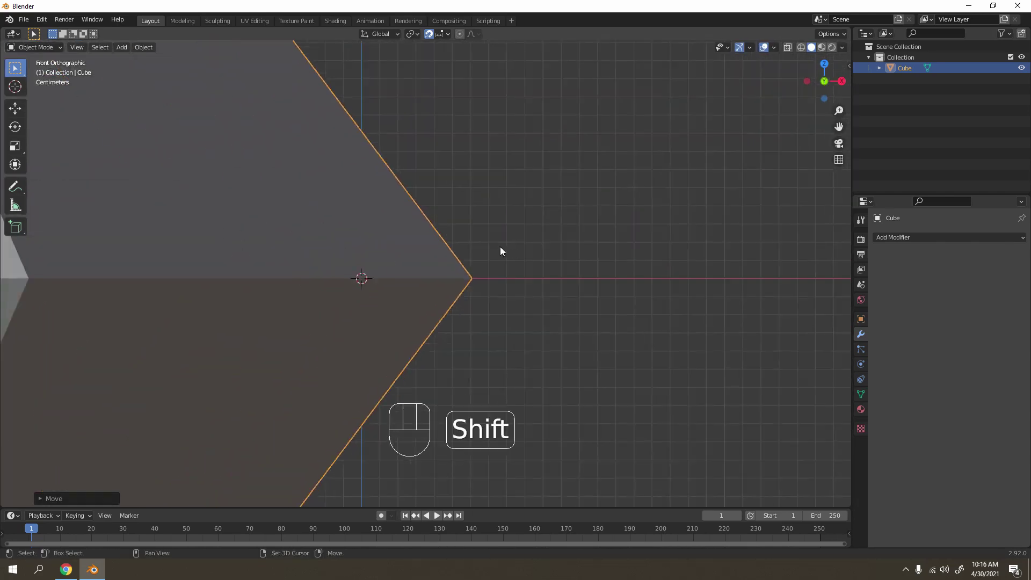
shift+middle_drag(500, 251, 507, 311)
Snap the shape's right tip onto the world origin with an X-locked move.
key(g)
key(x)
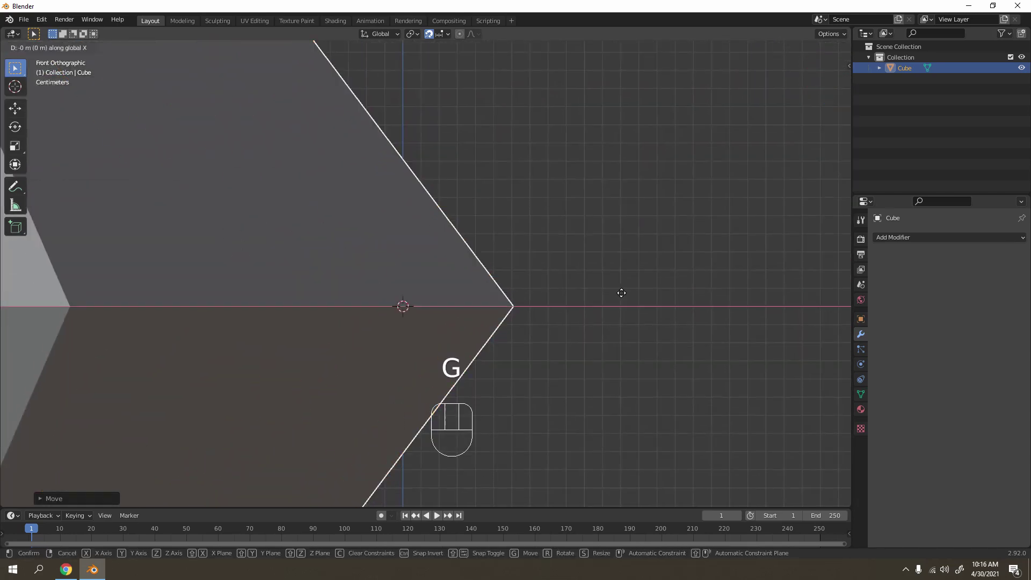
click(513, 304)
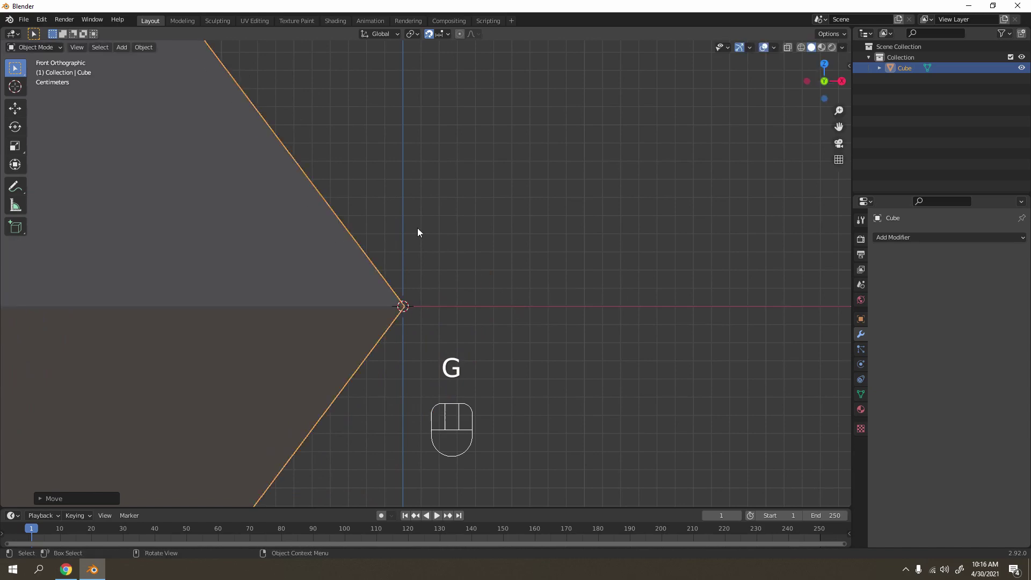
scroll(418, 227, down, 5)
shift+middle_drag(338, 277, 331, 309)
key(Tab)
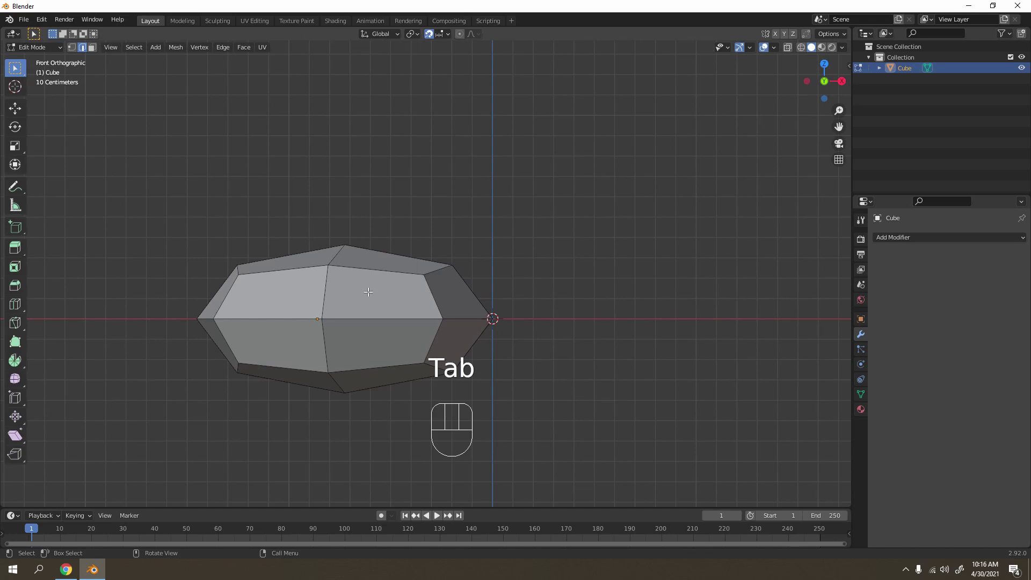
In face select mode, select the upper ring of faces on the faceted mesh.
key(3)
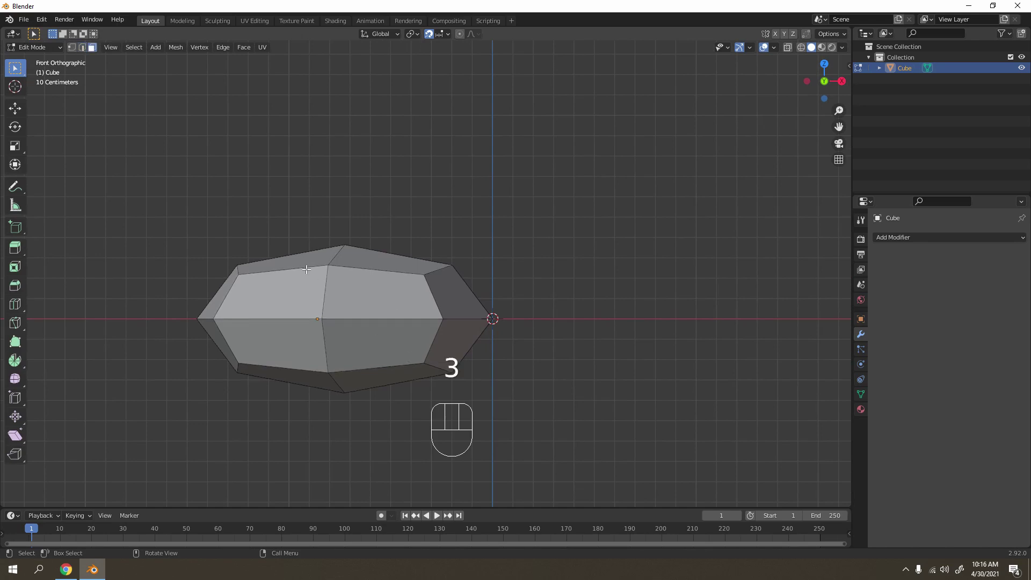
key(2)
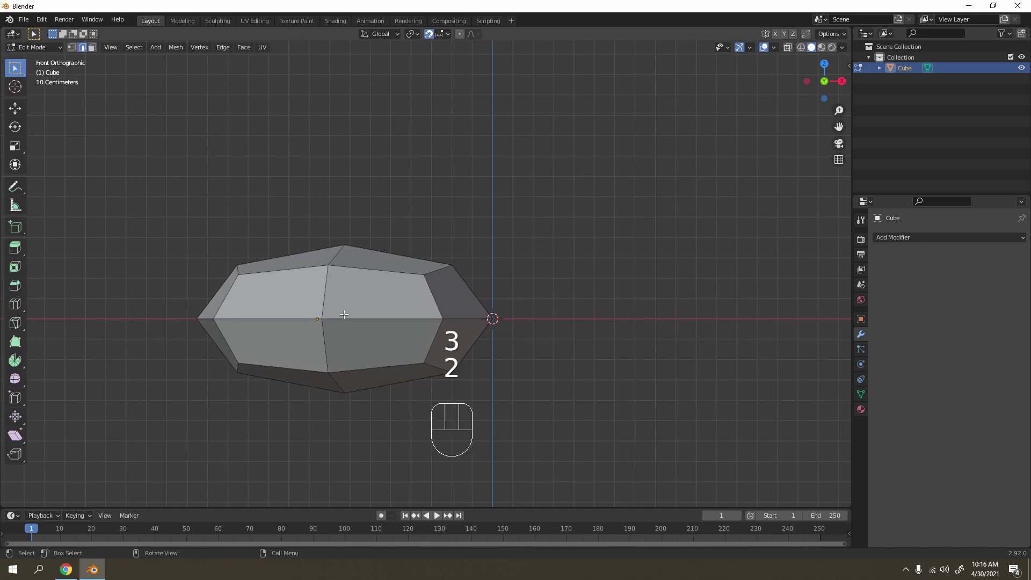
key(3)
alt+shift+click(329, 301)
middle_drag(329, 301, 306, 267)
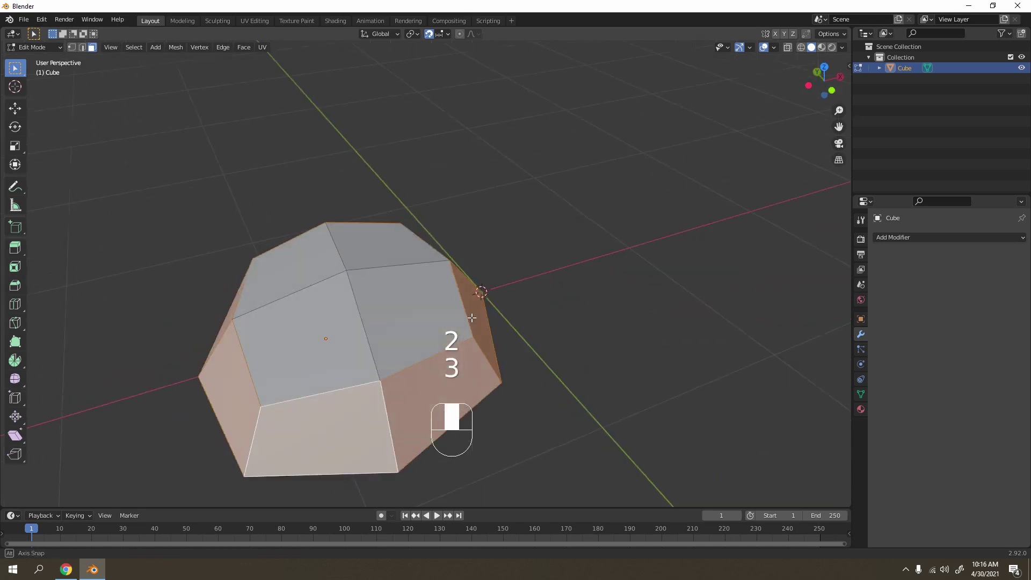
shift+click(306, 267)
shift+click(306, 267)
shift+click(362, 246)
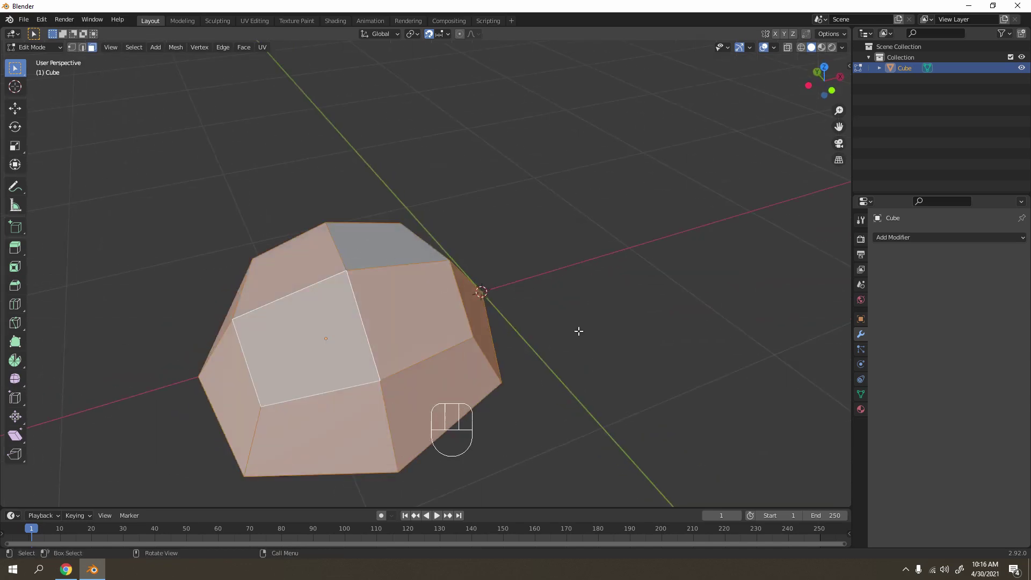
middle_drag(414, 279, 439, 341)
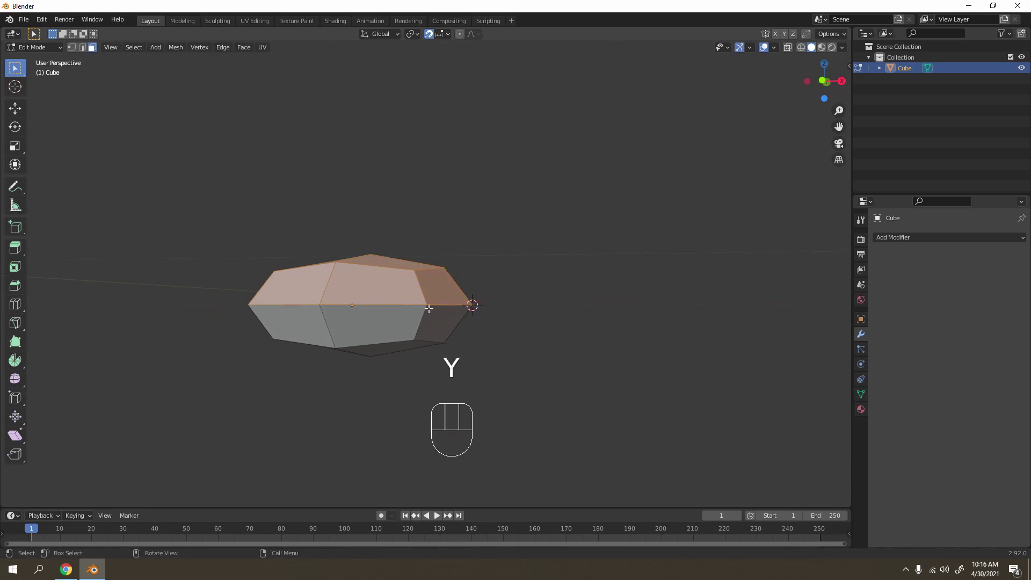
middle_drag(418, 382, 405, 408)
Test-lift the top faces along Z, cancel the move, and switch snapping off.
key(g)
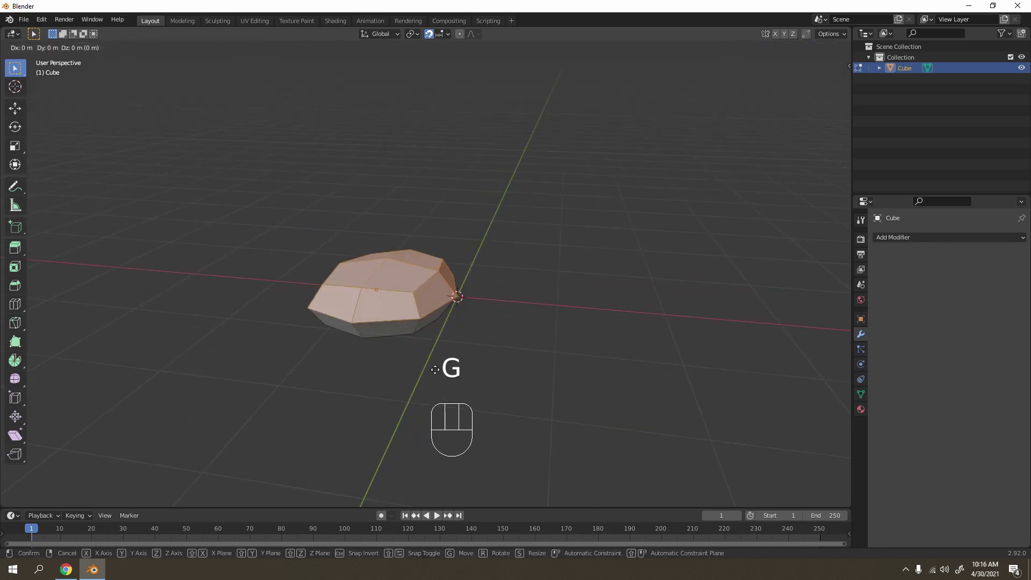
key(z)
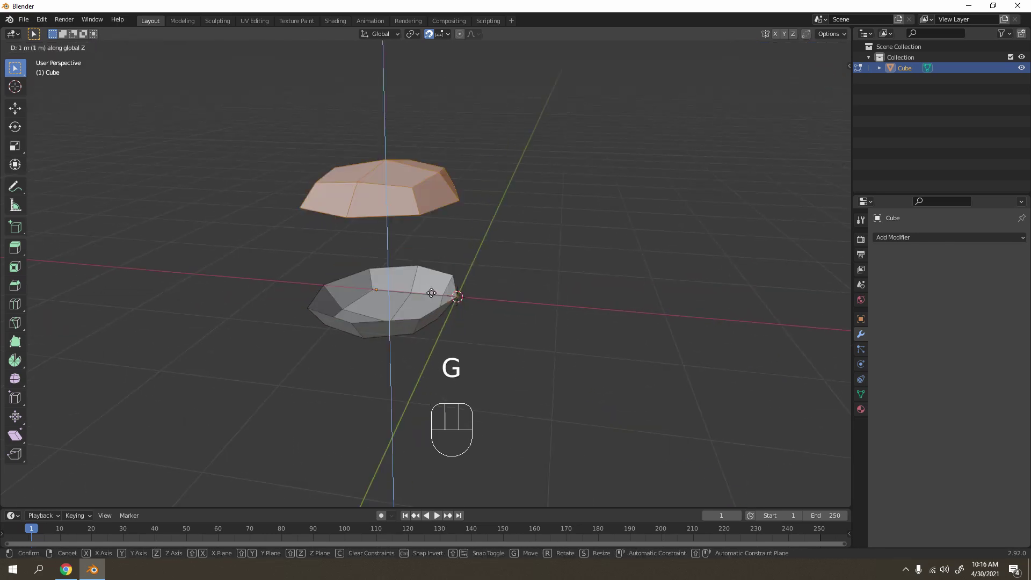
right_click(431, 293)
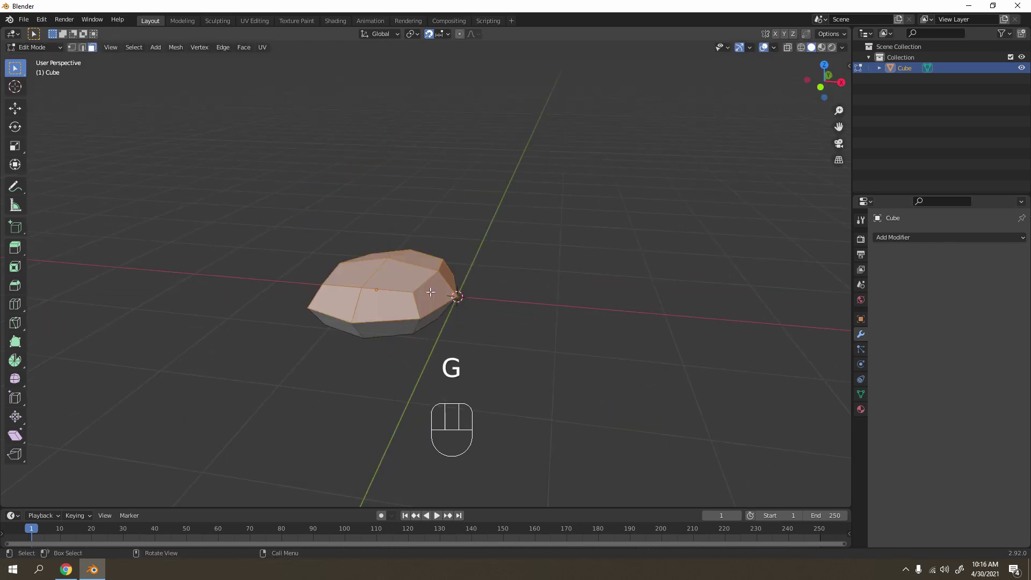
click(428, 34)
scroll(396, 219, up, 2)
shift+middle_drag(396, 219, 481, 230)
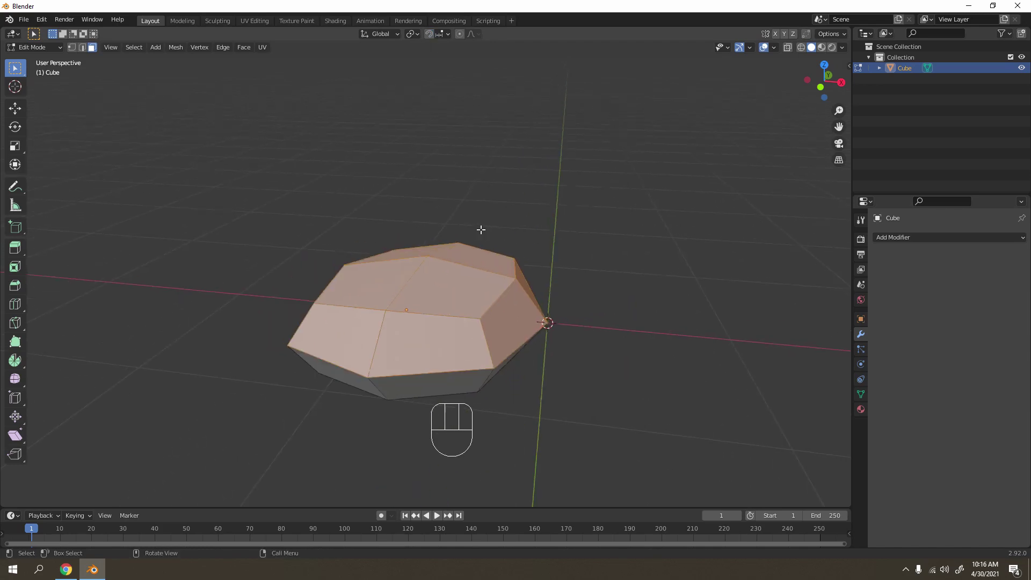
Switch to the front view and select the entire mesh.
key(KP_1)
scroll(505, 223, up, 4)
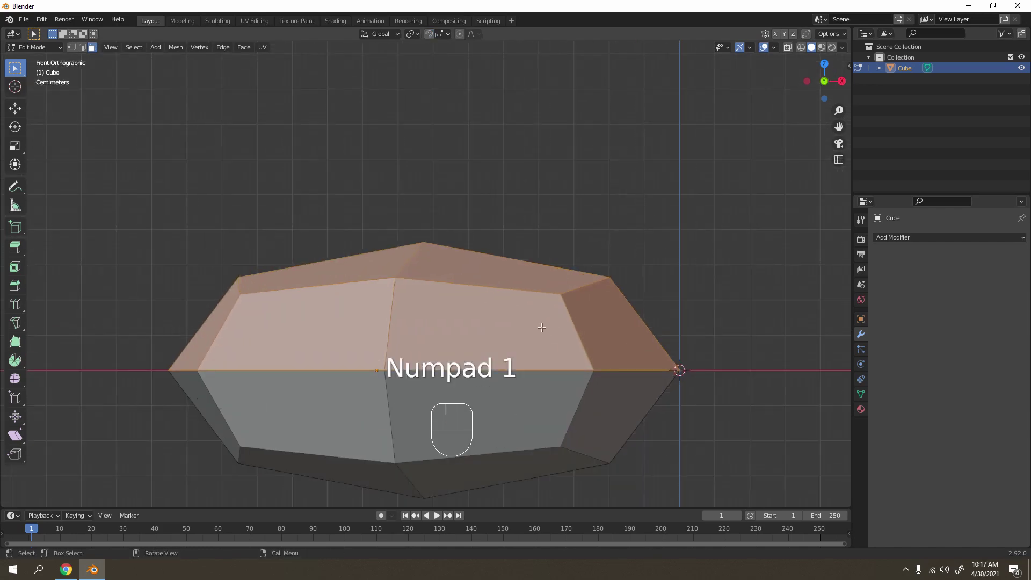
key(a)
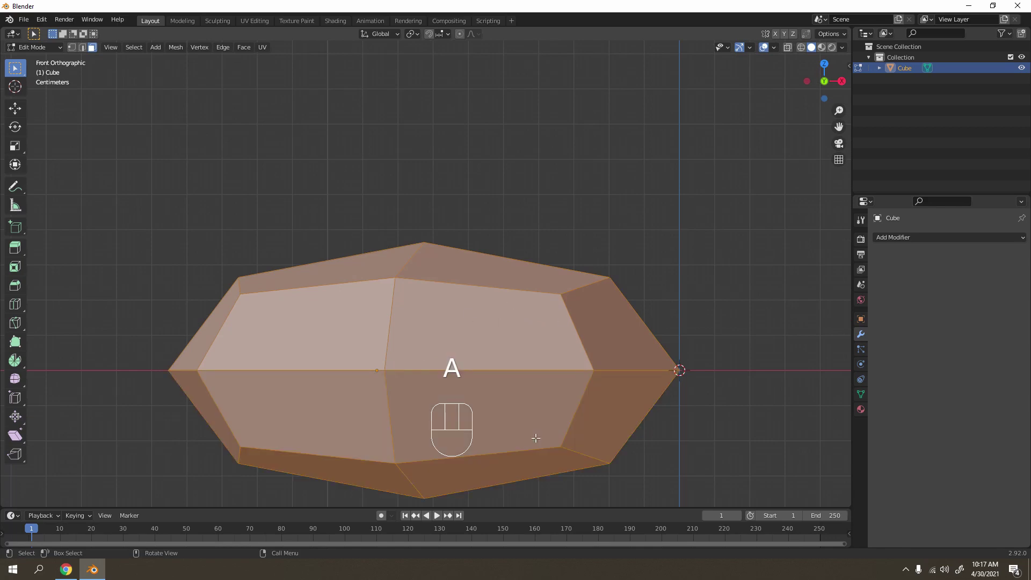
Separate the mesh by loose parts into Cube and Cube.001.
key(p)
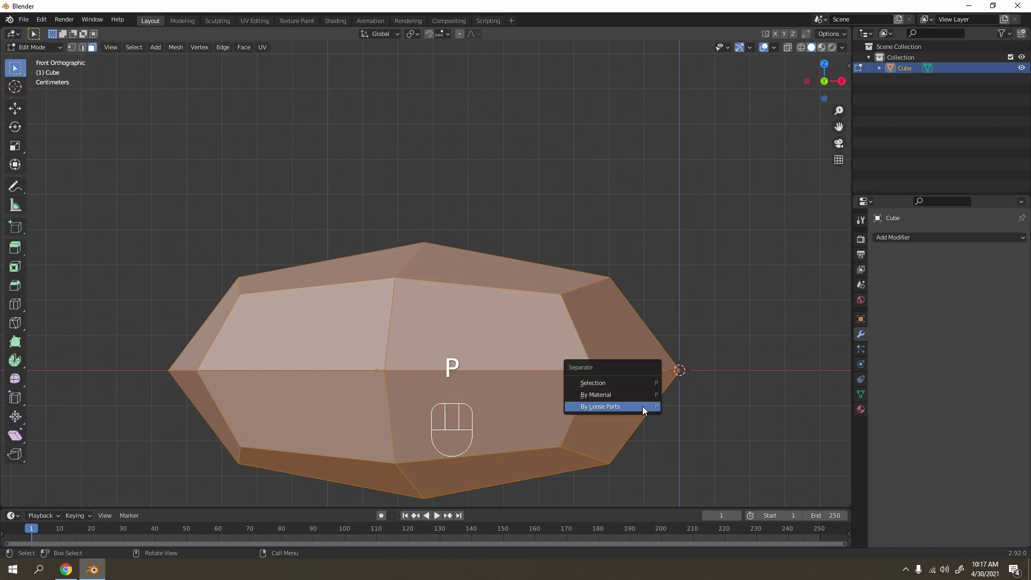
click(643, 406)
key(Tab)
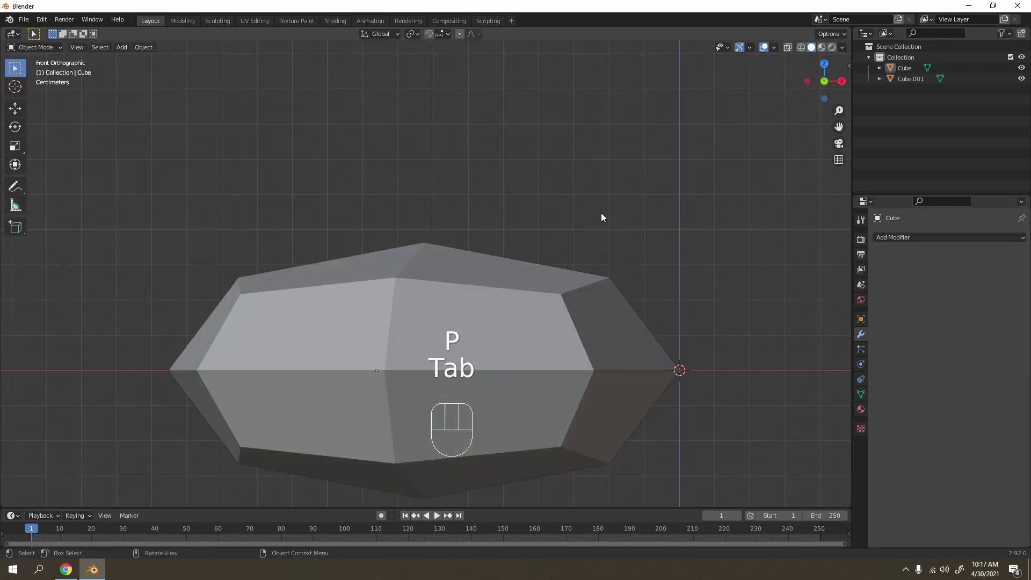
Set Cube.001's origin to the 3D cursor and rotate it open like a hinged lid.
click(557, 317)
right_click(486, 334)
mouse_move(487, 334)
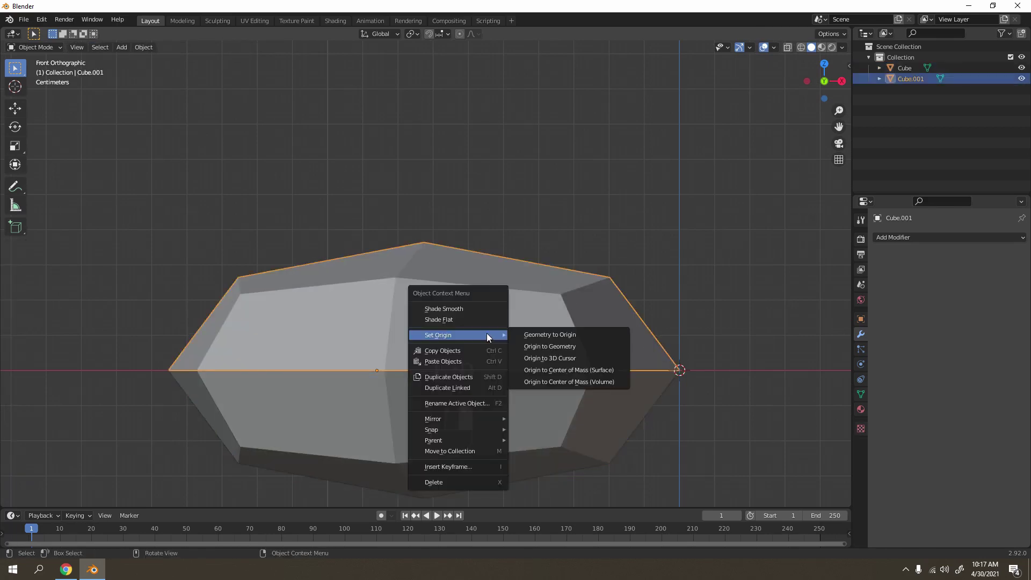
click(567, 358)
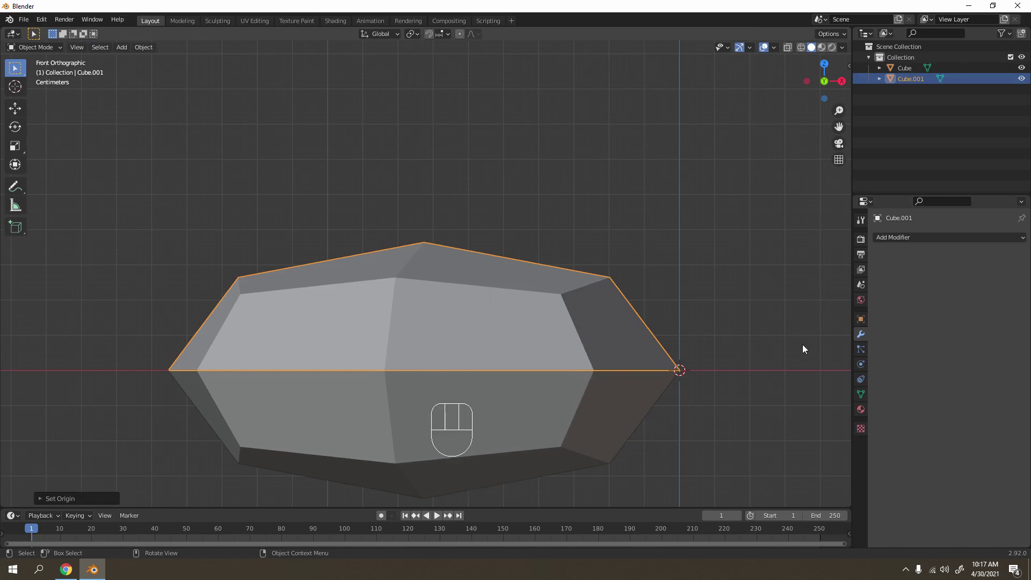
key(r)
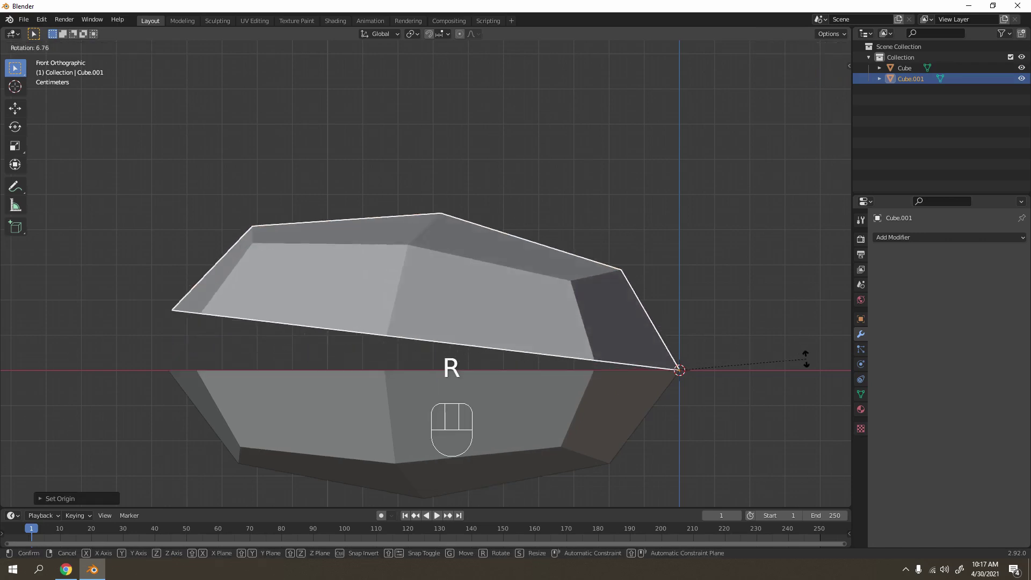
click(806, 359)
Select both halves and try a 90° rotation, then cancel it and deselect.
key(alt+a)
scroll(319, 312, down, 5)
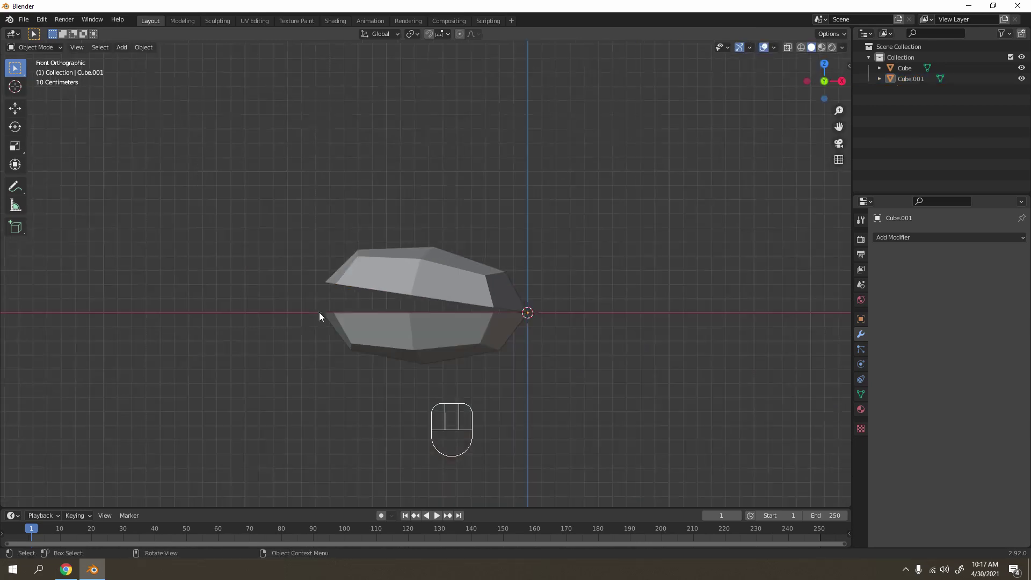
middle_drag(319, 312, 499, 363)
key(KP_1)
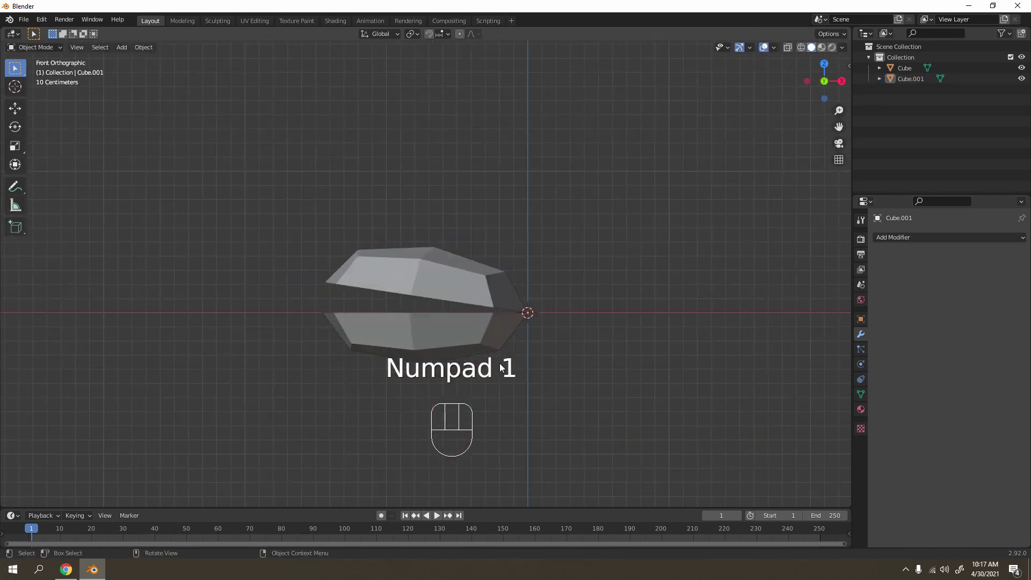
drag(370, 207, 512, 430)
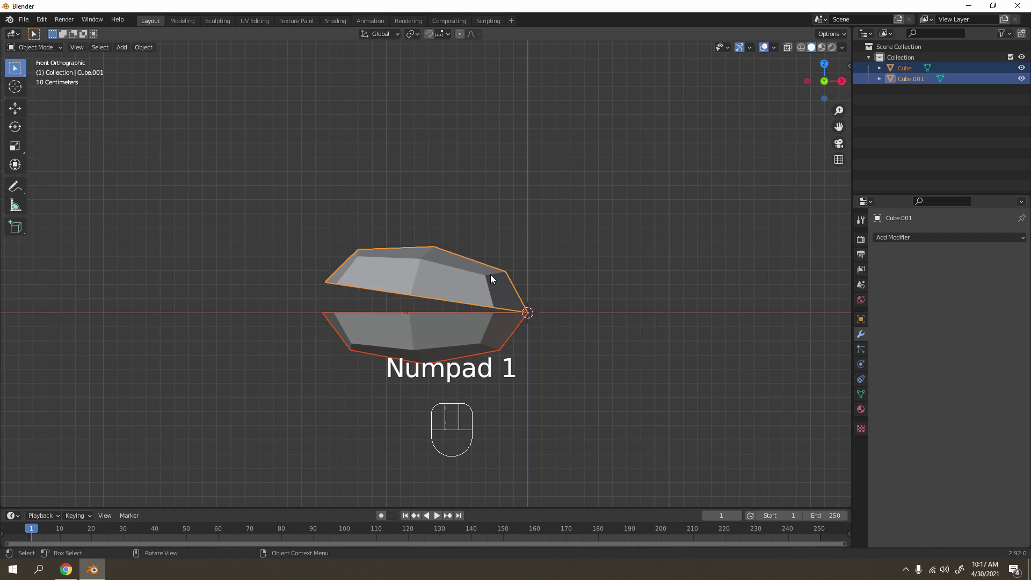
text(r90)
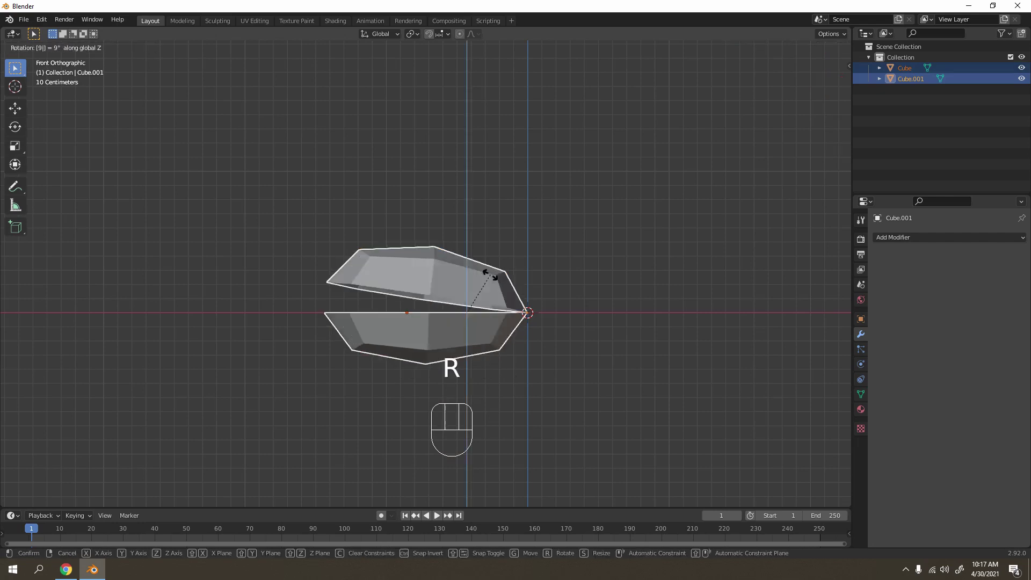
key(Escape)
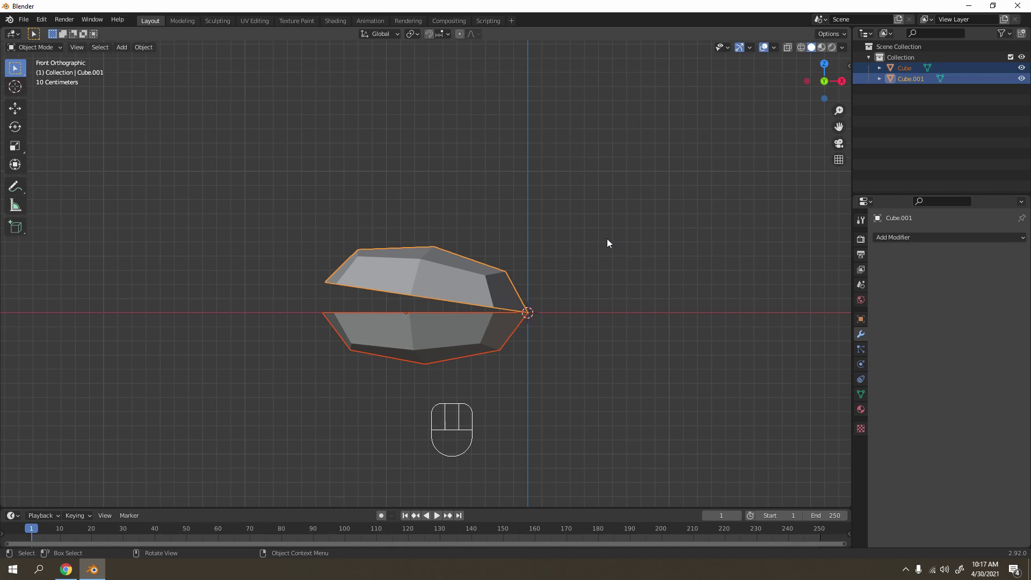
click(481, 177)
middle_drag(481, 177, 487, 353)
Inspect the opened shell from side and top views, then box-select both halves.
key(Tab)
click(526, 303)
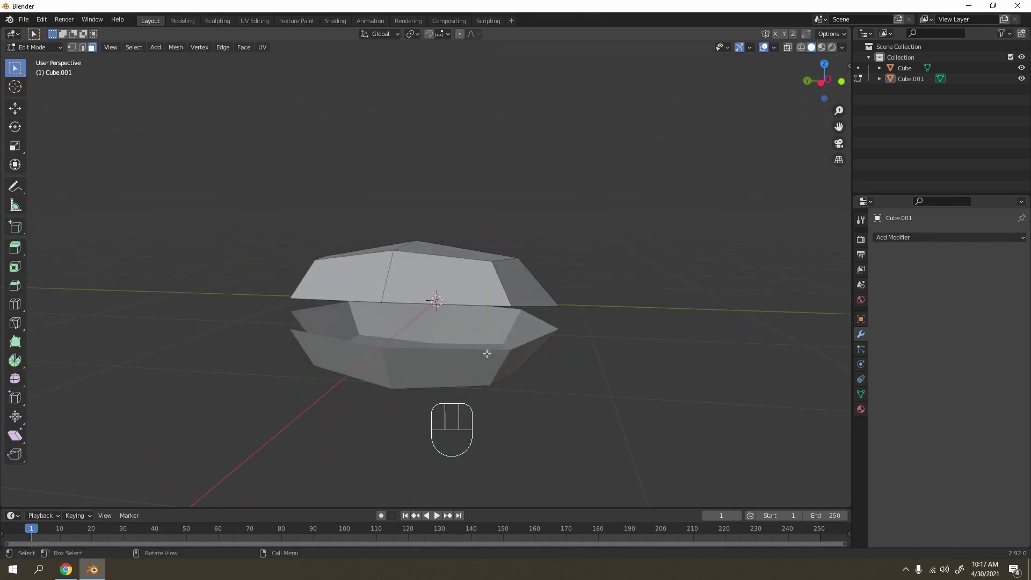
middle_drag(684, 339, 429, 363)
key(Tab)
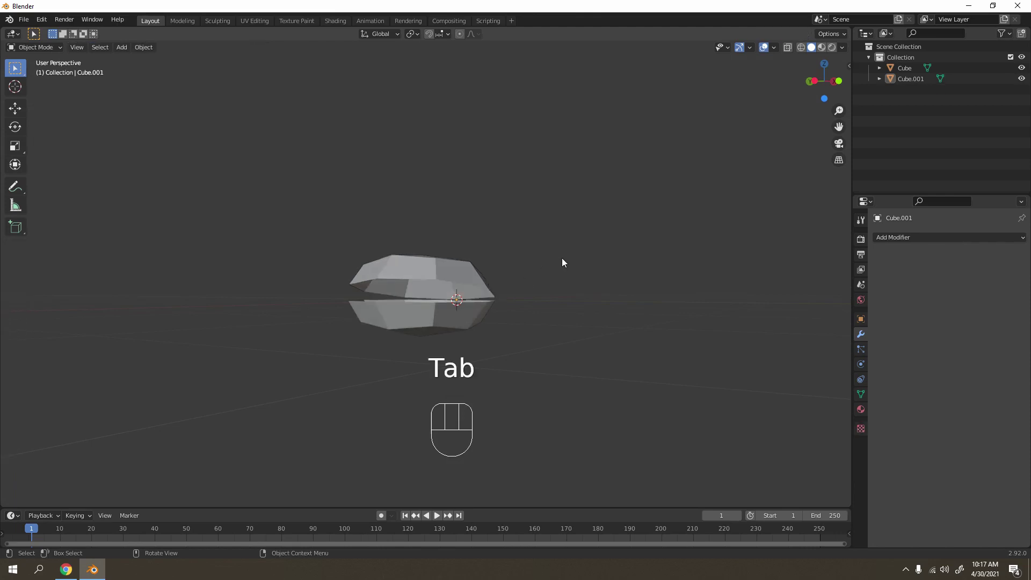
middle_drag(562, 257, 606, 355)
scroll(475, 290, up, 4)
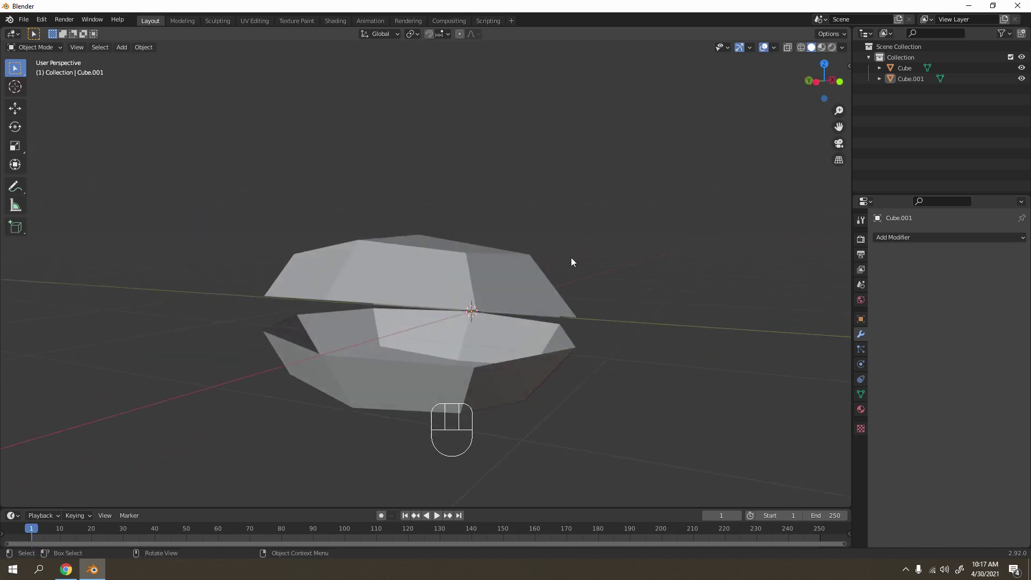
middle_drag(512, 349, 612, 410)
key(Tab)
key(KP_7)
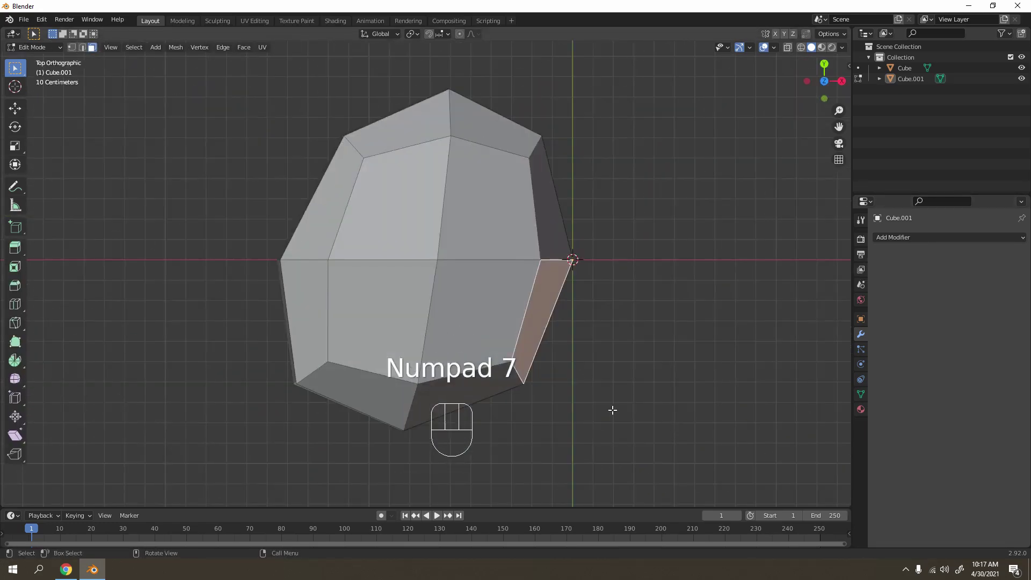
key(Tab)
middle_drag(639, 359, 521, 317)
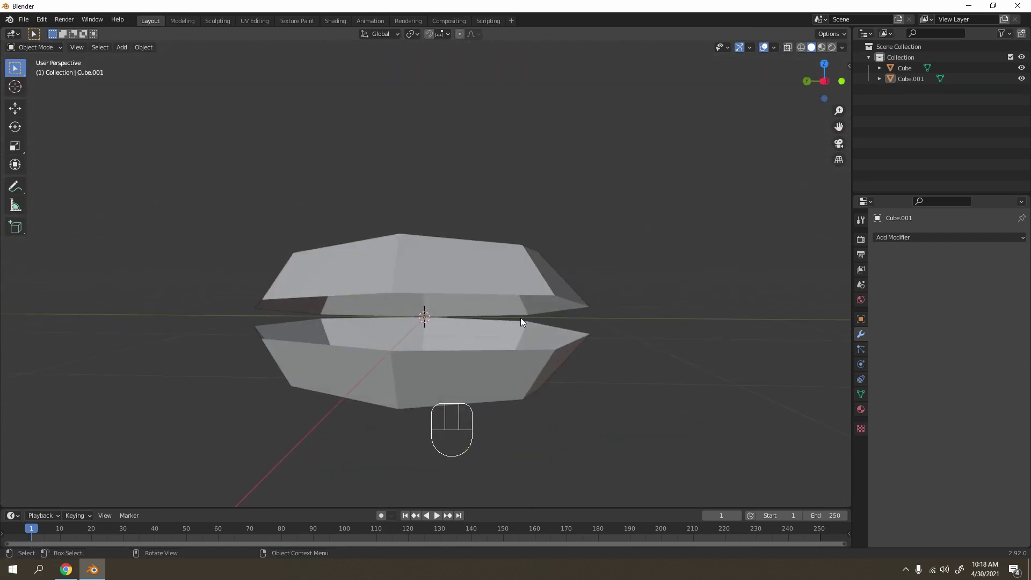
drag(362, 247, 564, 409)
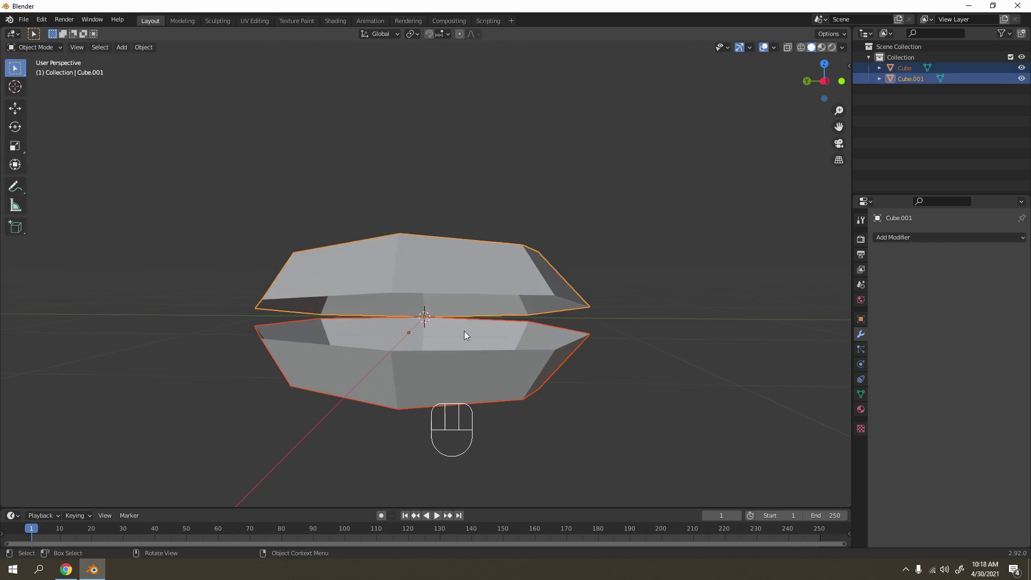
Join the two halves into Cube.001 and recentre the joined shell's origin.
key(ctrl+j)
right_click(490, 277)
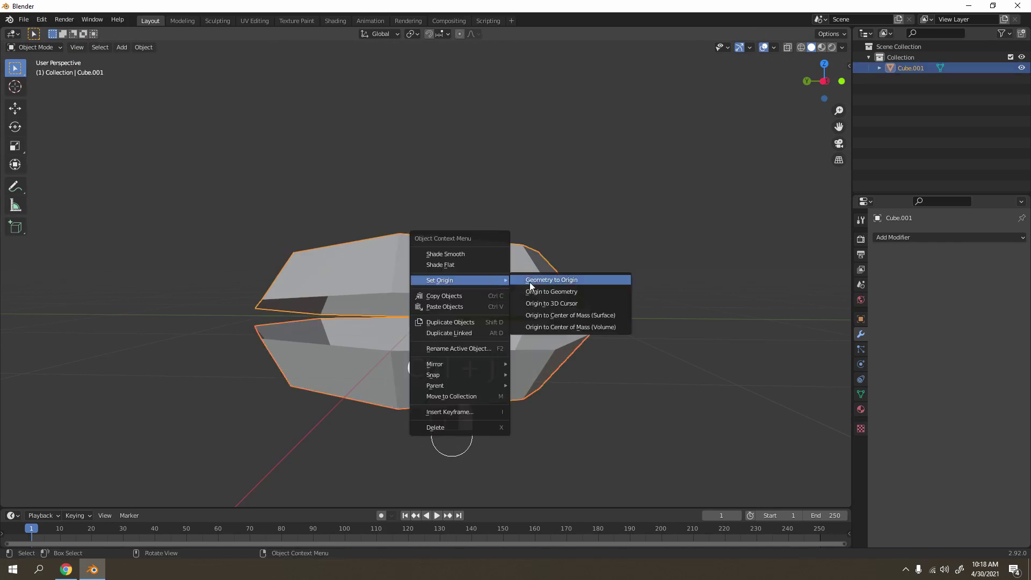
click(531, 291)
middle_drag(611, 237, 506, 326)
Select the two rim edges and connect them with Bridge Edge Loops.
key(Tab)
scroll(506, 327, up, 6)
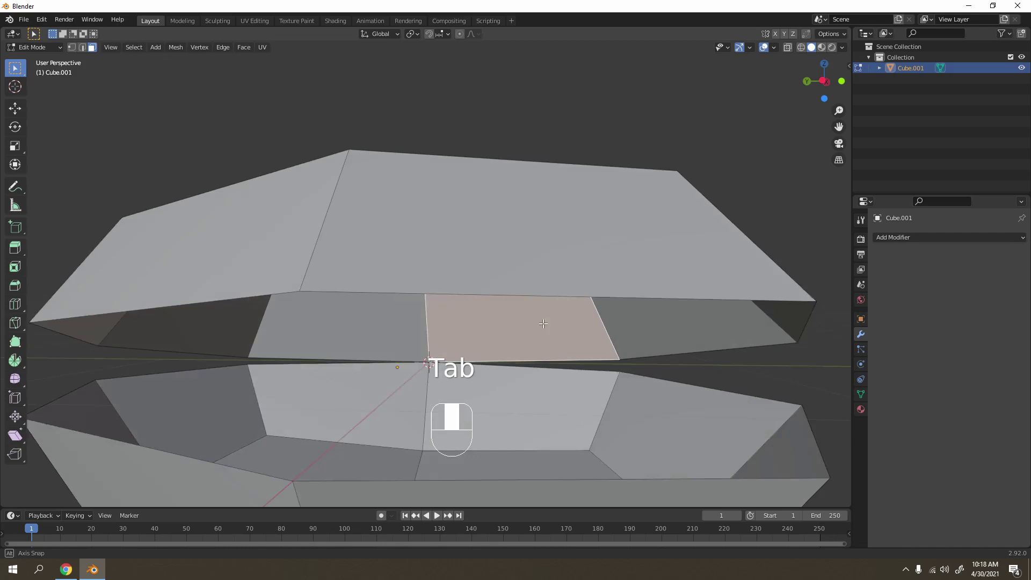
key(2)
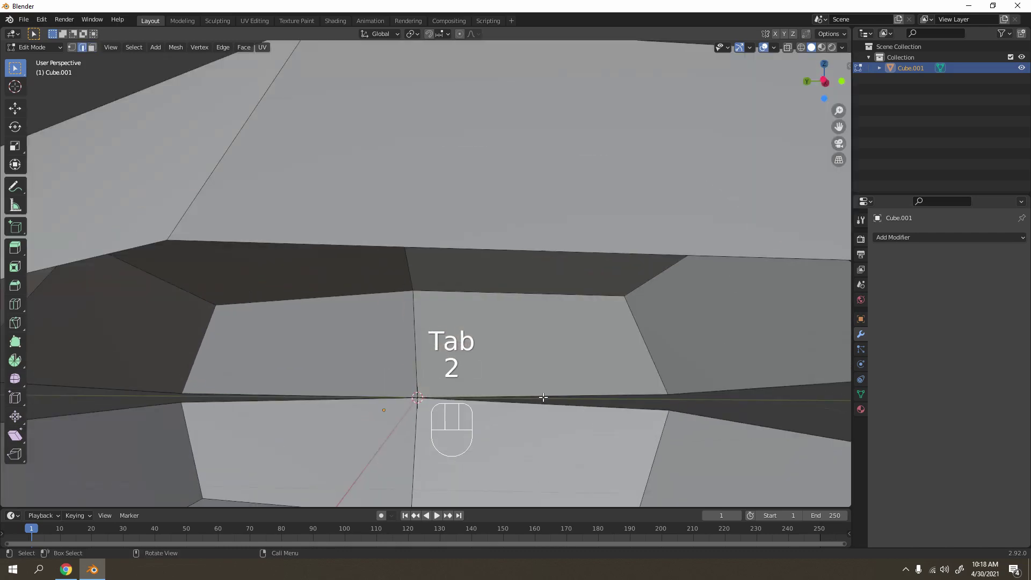
click(543, 399)
shift+click(306, 399)
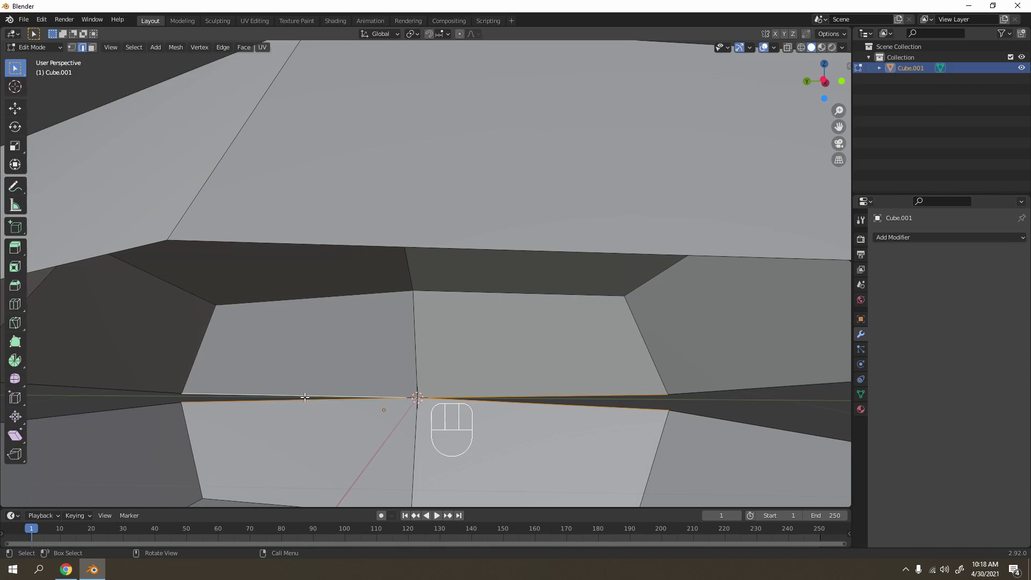
right_click(305, 398)
right_click(286, 398)
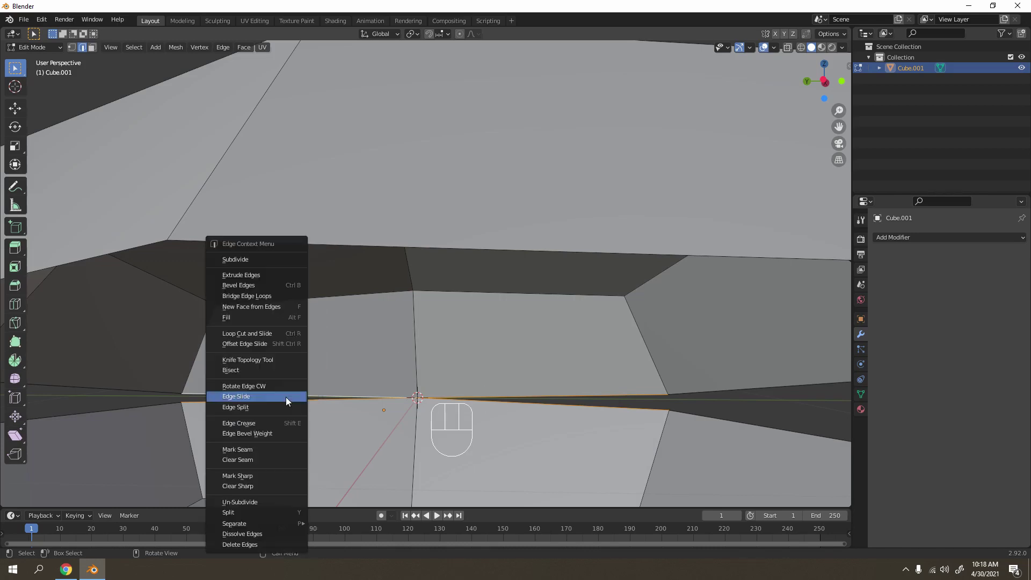
click(265, 297)
scroll(686, 364, down, 5)
key(Tab)
middle_drag(686, 364, 513, 357)
key(Tab)
click(633, 265)
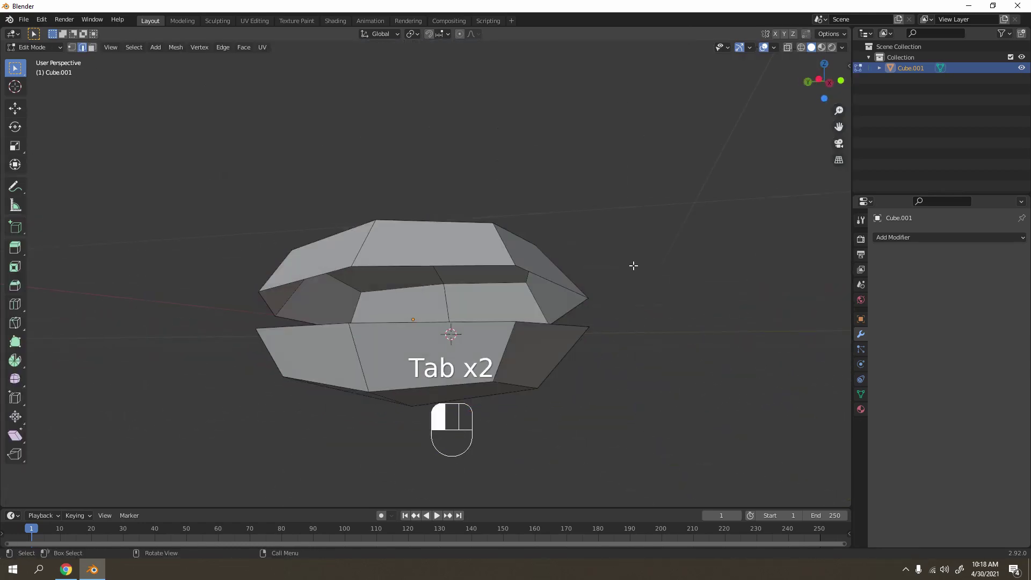
middle_drag(634, 266, 584, 325)
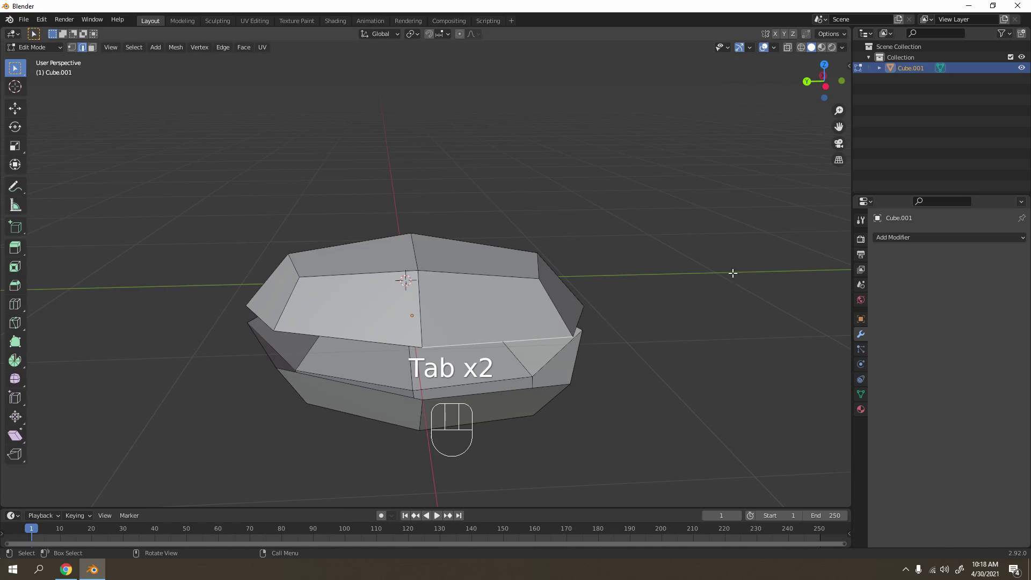
key(Tab)
Add a Subdivision Surface modifier to the shell and set its viewport level to 1.
click(901, 243)
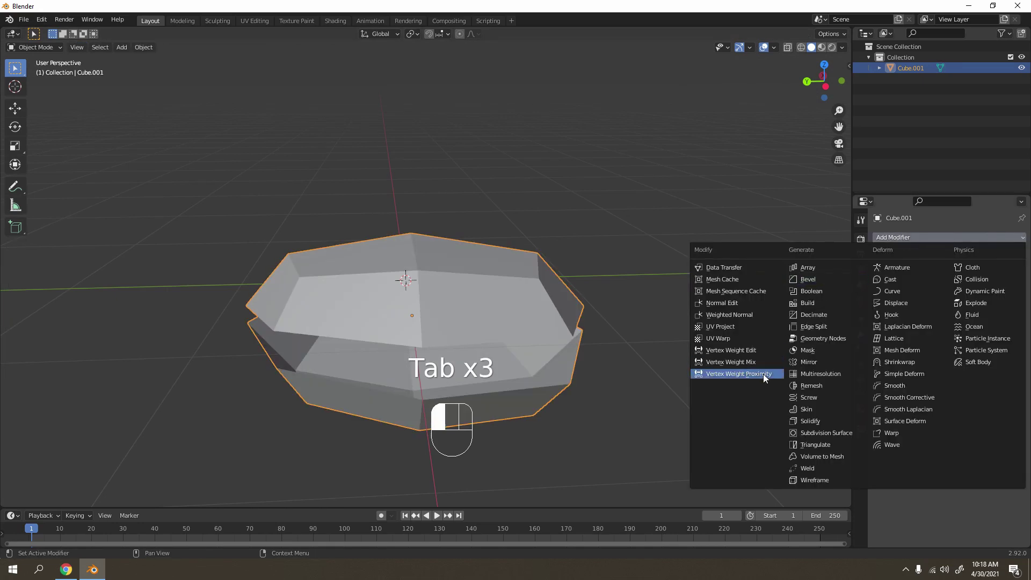
click(821, 433)
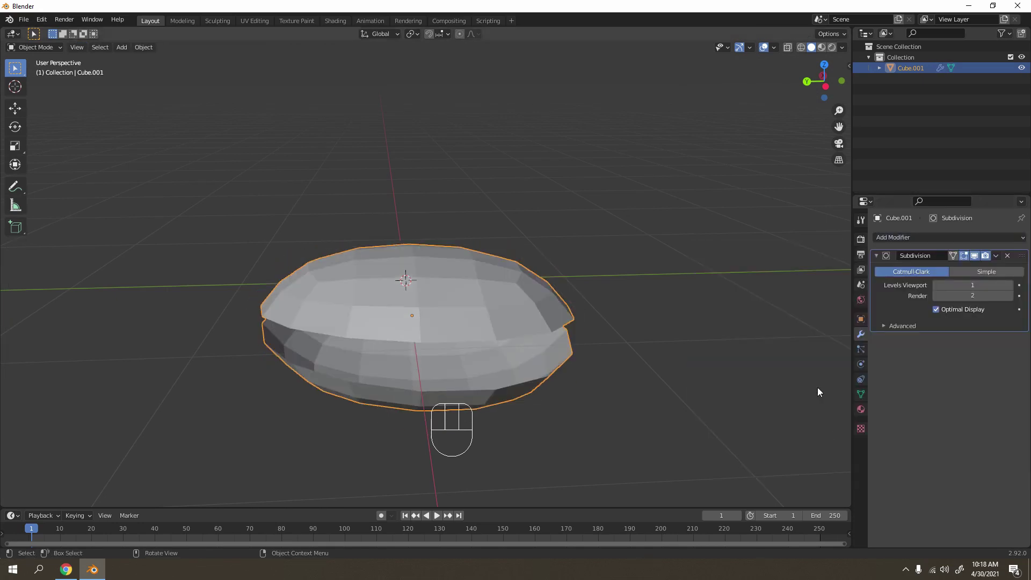
click(1010, 285)
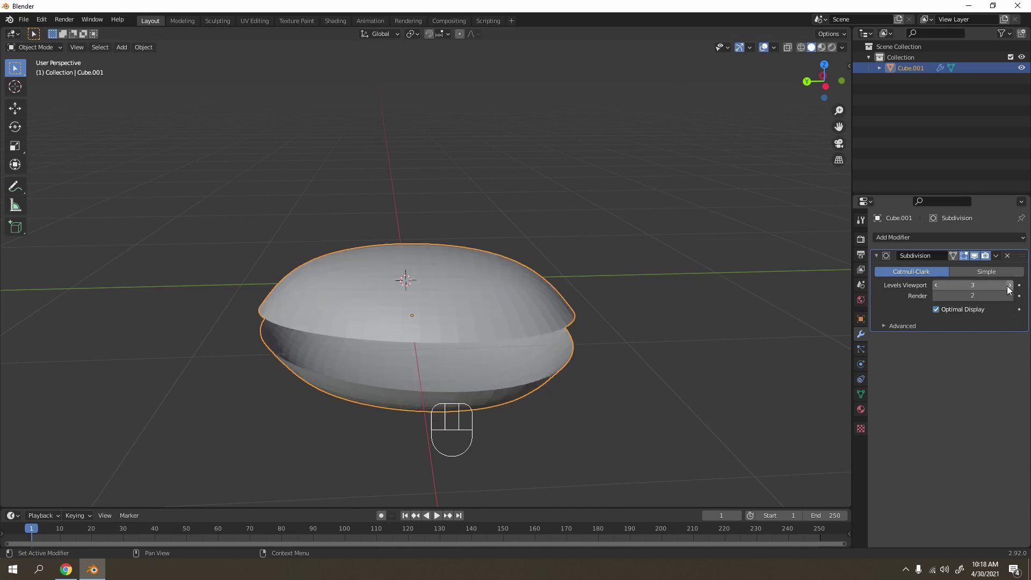
click(936, 285)
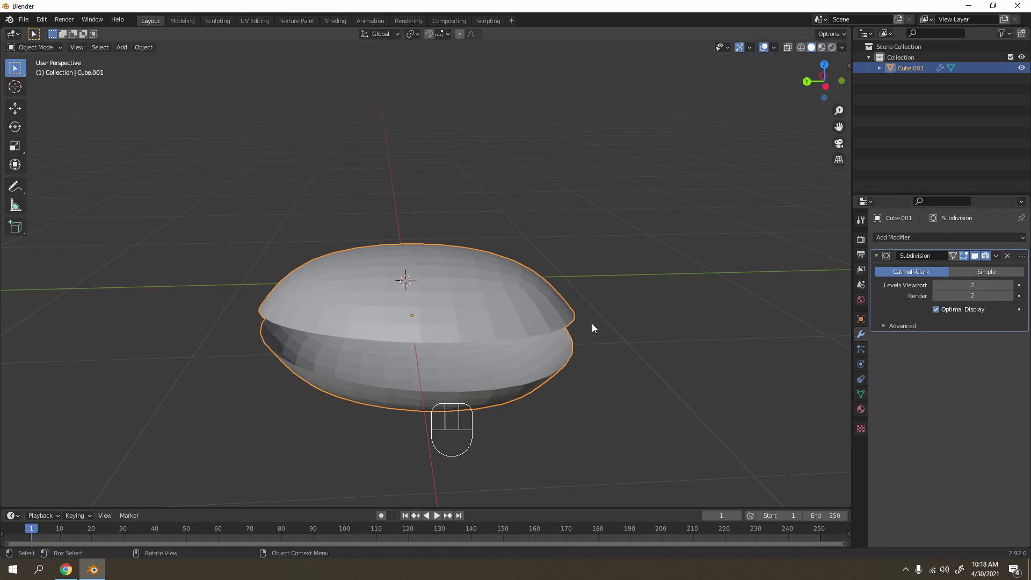
middle_drag(592, 323, 523, 295)
click(937, 285)
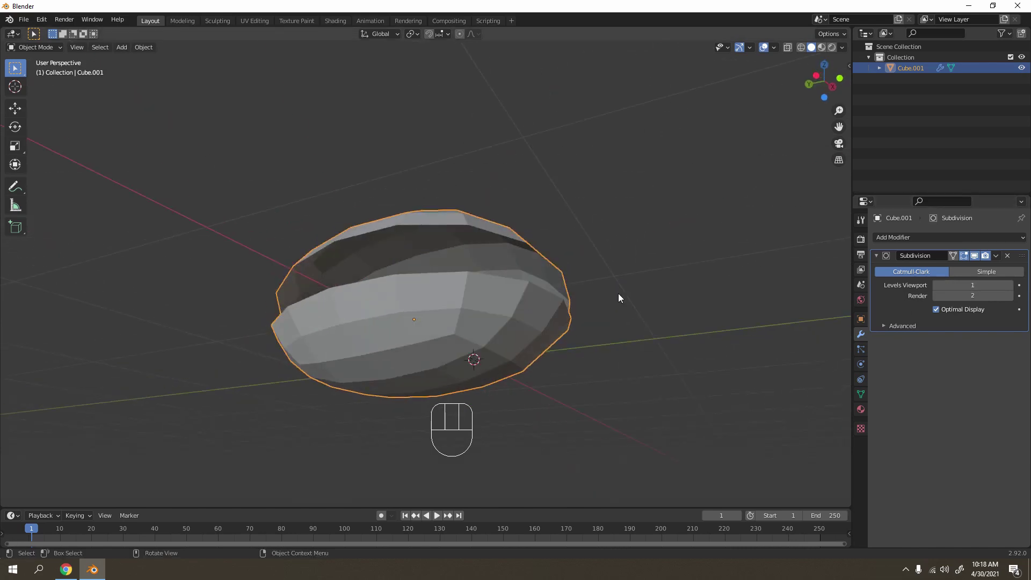
mouse_move(613, 292)
middle_down()
mouse_move(567, 295)
mouse_move(638, 345)
mouse_move(831, 327)
mouse_move(482, 337)
mouse_move(609, 297)
middle_up()
middle_drag(667, 237, 635, 311)
Apply the Subdivision modifier permanently to the shell with Ctrl+A.
key(Tab)
key(Tab)
scroll(491, 273, up, 2)
scroll(486, 264, down, 3)
click(660, 311)
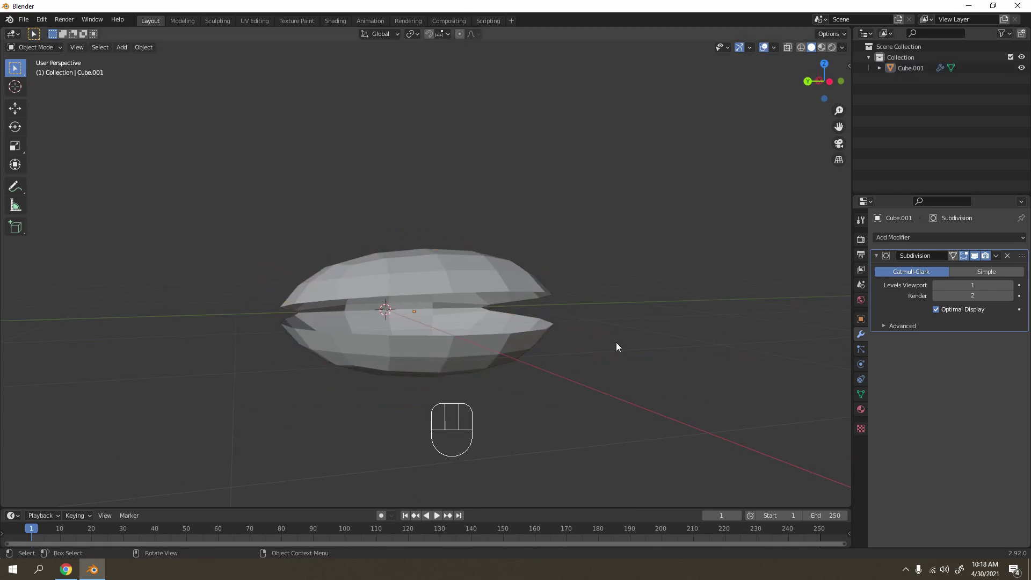
key(Tab)
key(Tab)
key(Tab)
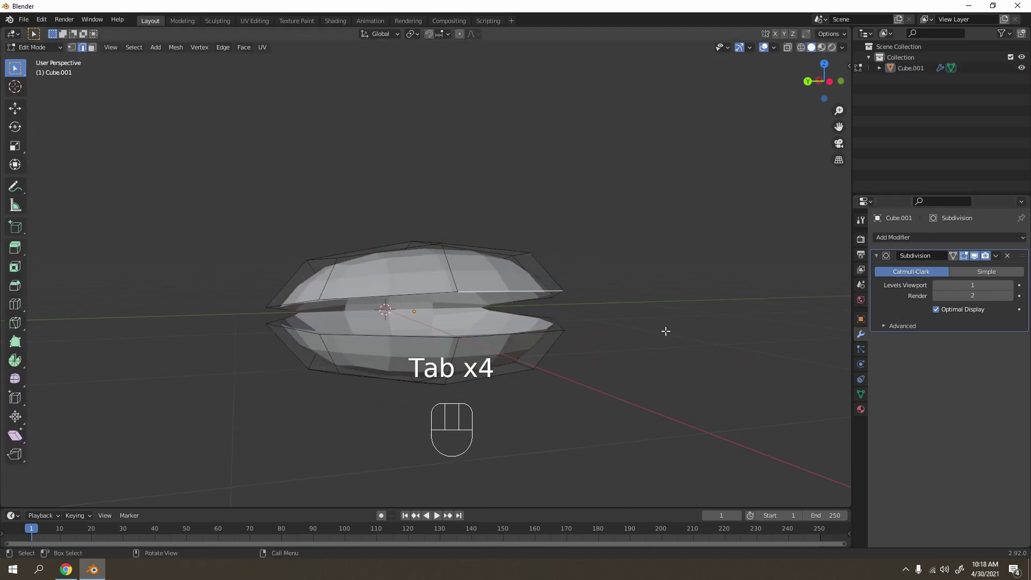
key(Tab)
key(ctrl+a)
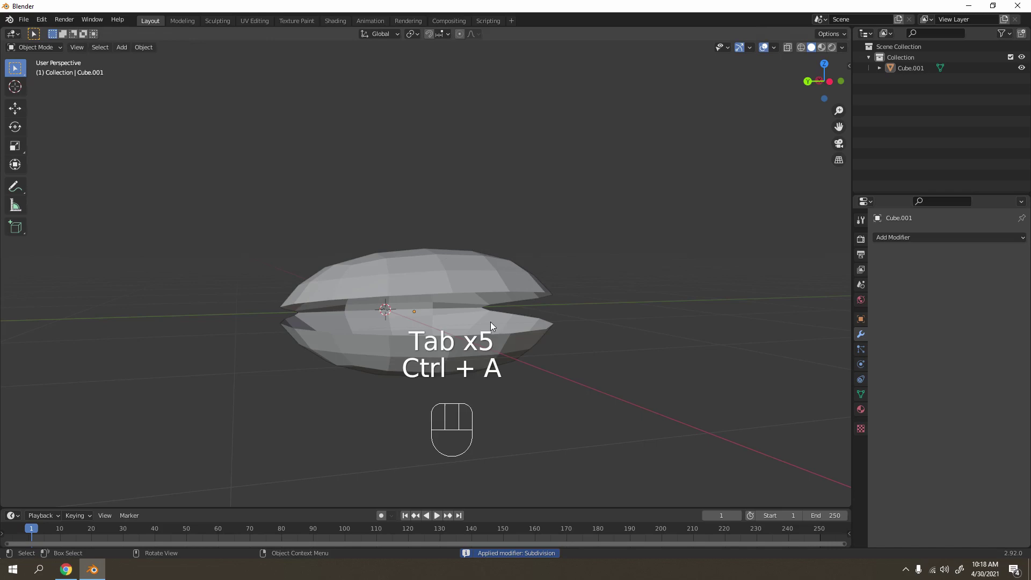
Select the whole shell mesh and merge its vertices by distance.
key(Tab)
middle_drag(491, 321, 378, 303)
key(a)
key(m)
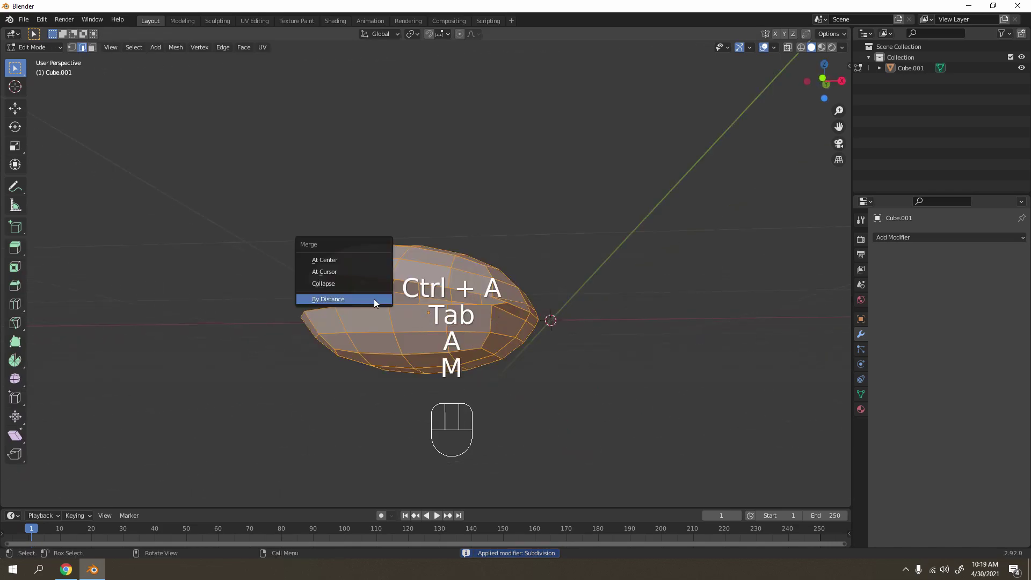
click(374, 299)
click(490, 191)
middle_drag(490, 192, 517, 354)
scroll(519, 352, up, 5)
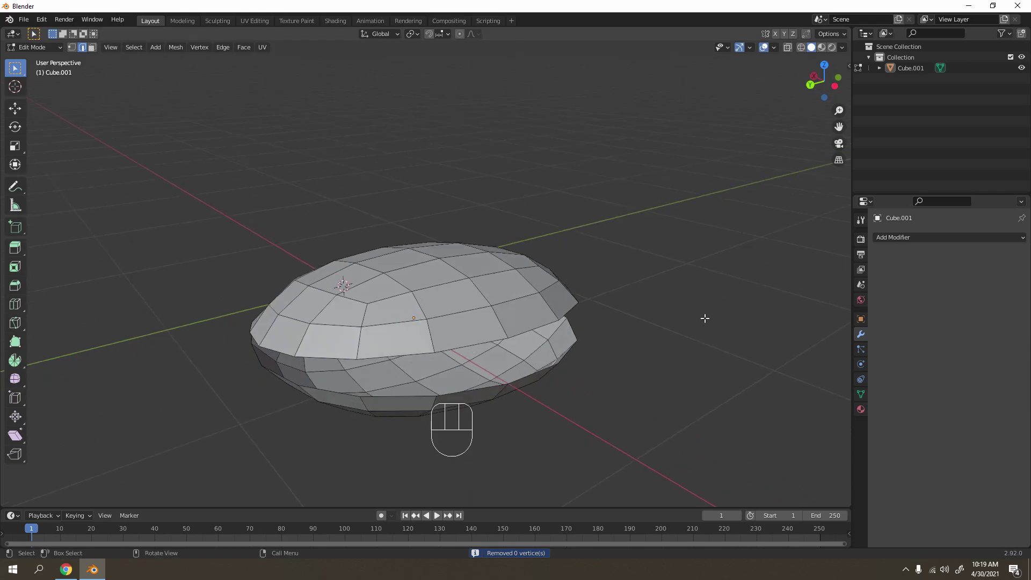
Add a UV sphere and move and shrink it inside the shell in front wireframe view.
key(shift+a)
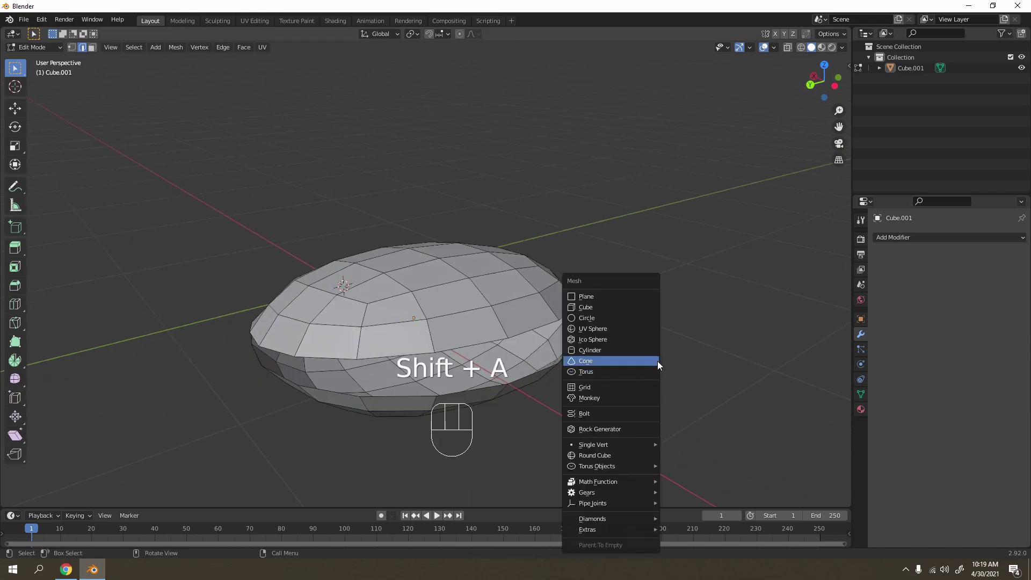
click(659, 324)
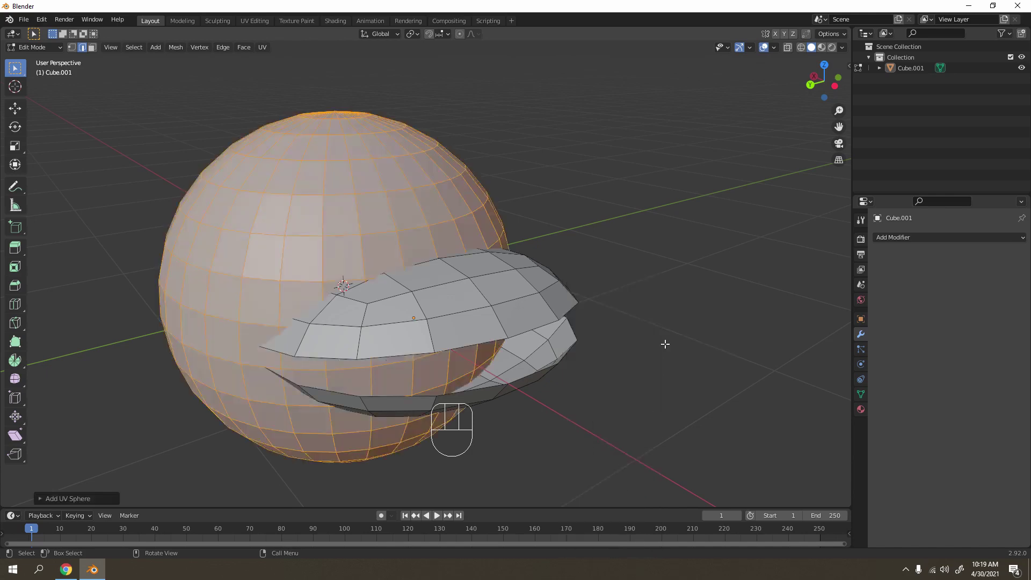
key(KP_1)
key(g)
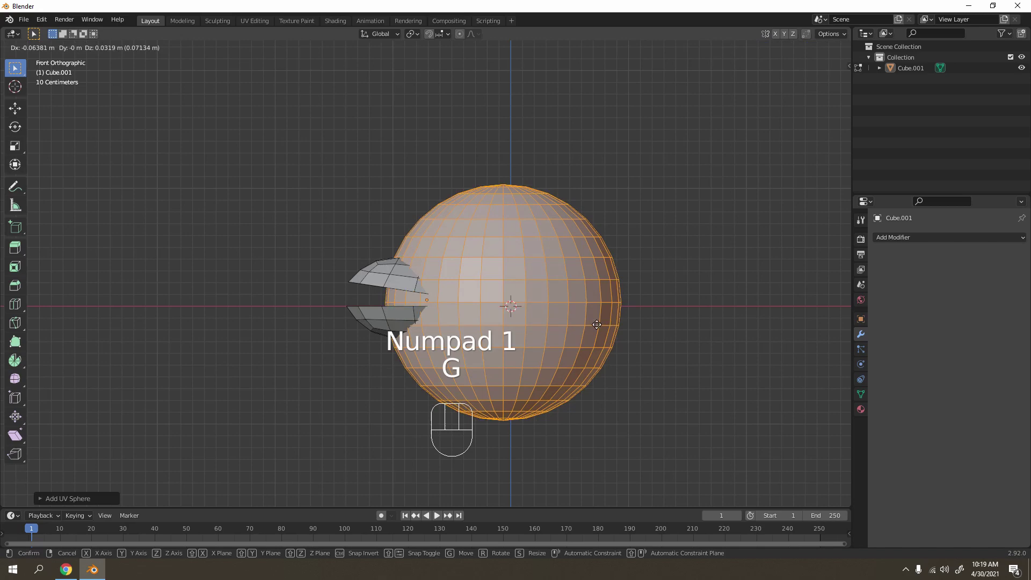
click(520, 317)
key(s)
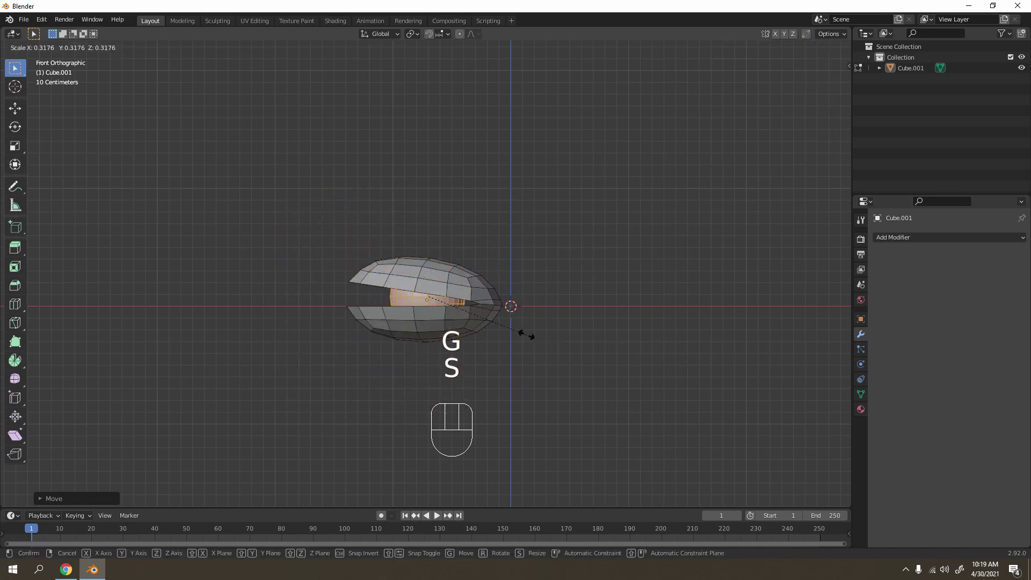
click(525, 336)
scroll(525, 339, up, 2)
shift+middle_drag(525, 339, 525, 294)
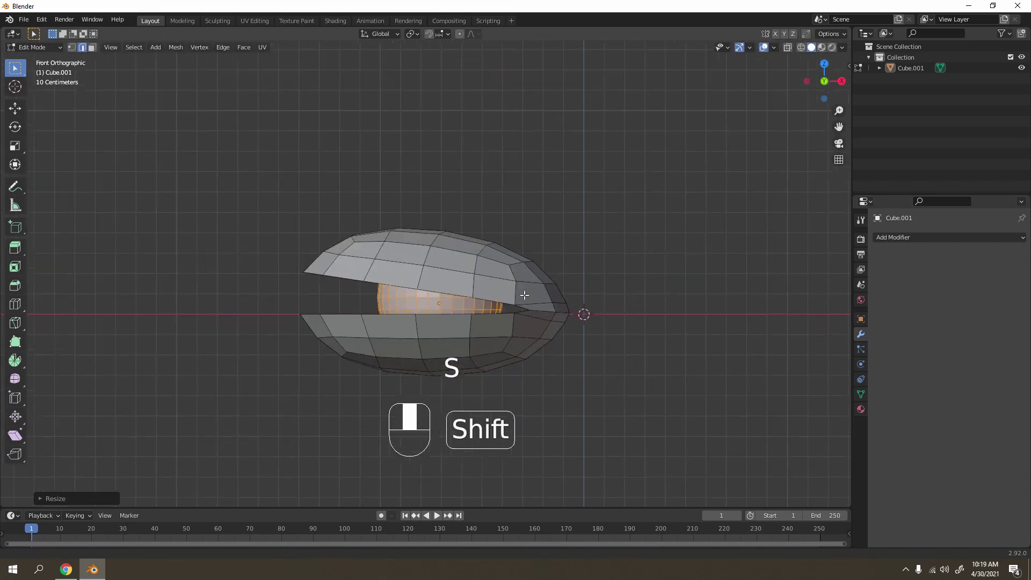
click(800, 47)
scroll(657, 237, up, 3)
Flatten the sphere along Z and stretch it along X into a wide oval.
key(s)
click(720, 302)
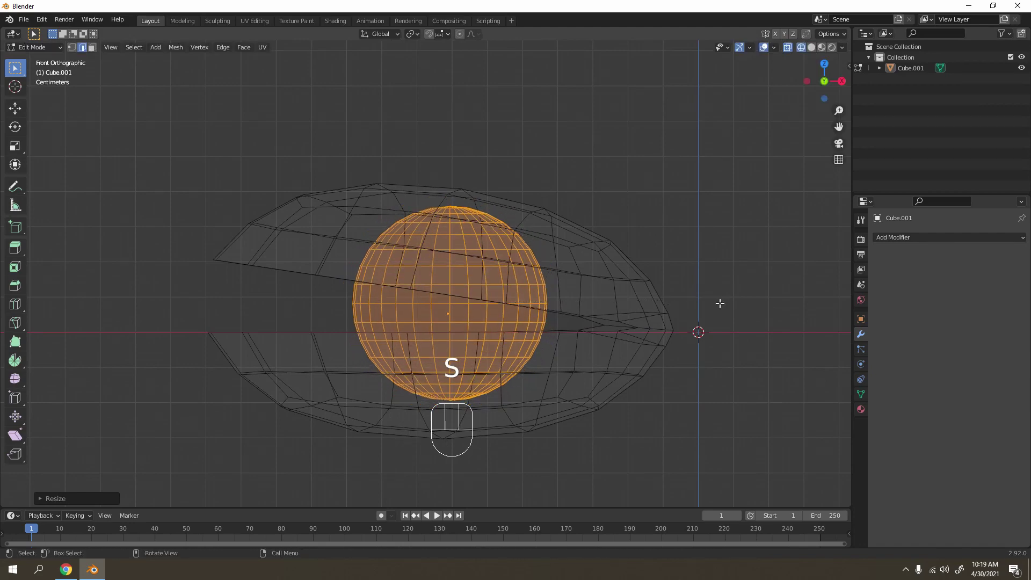
key(z)
key(s)
key(z)
key(s)
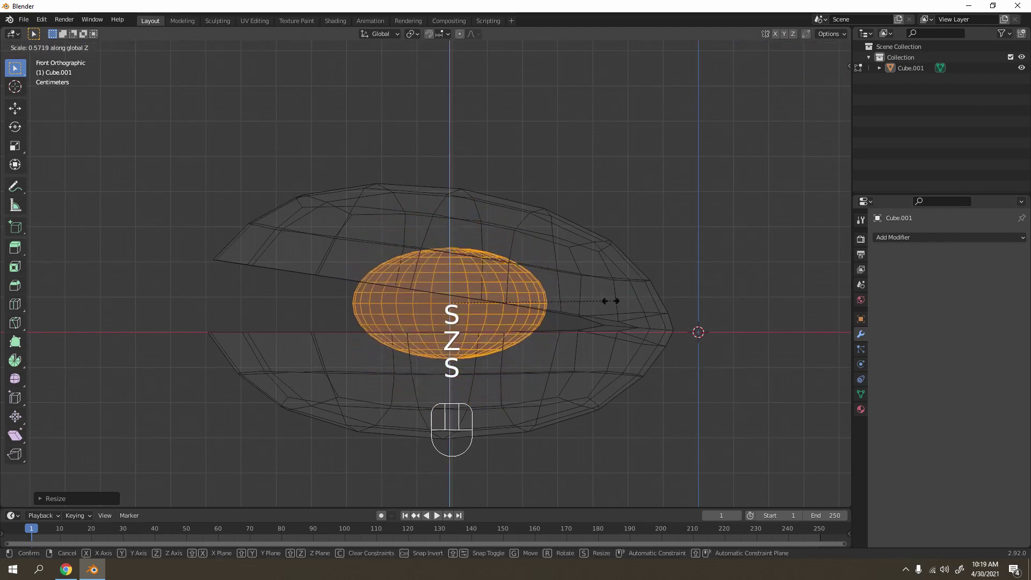
key(g)
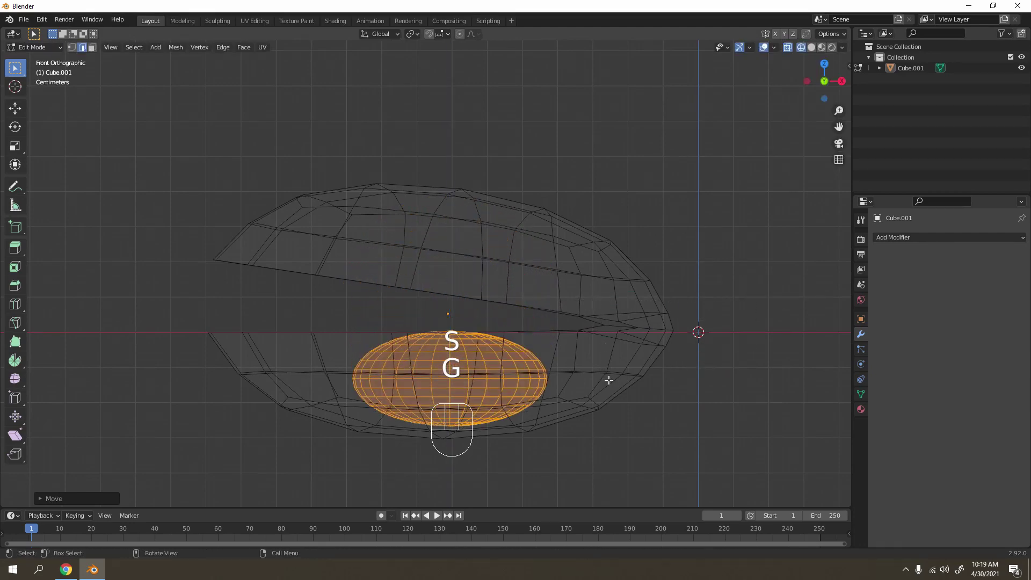
click(605, 376)
key(s)
key(x)
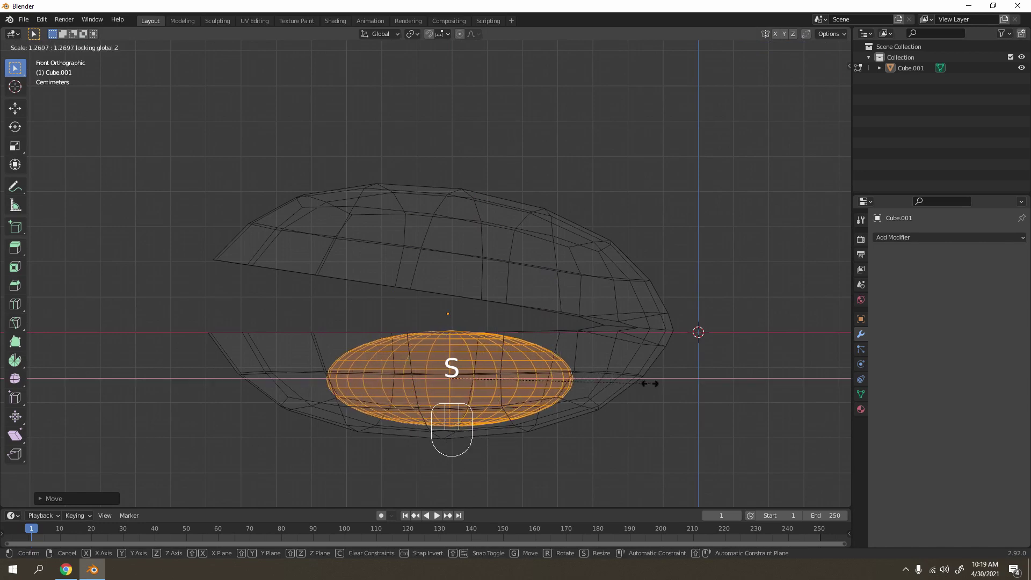
click(703, 392)
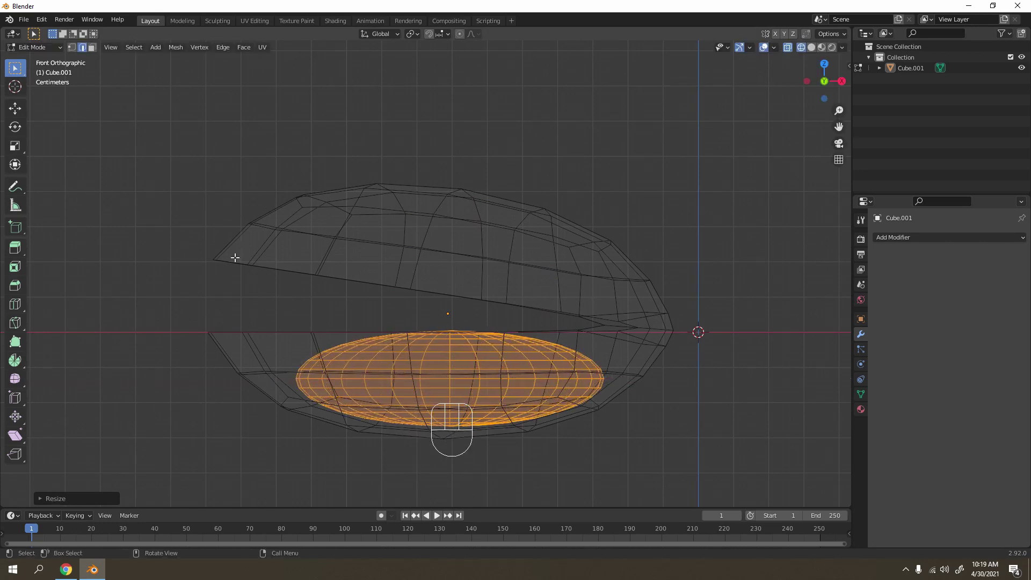
key(s)
key(z)
click(737, 375)
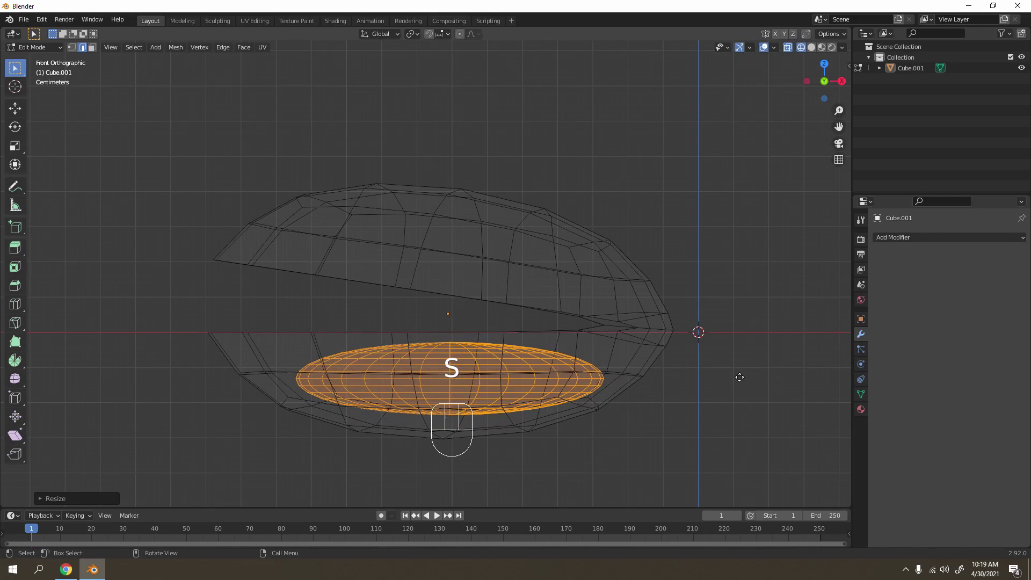
Lower the oval along Z so it rests in the shell's bottom half.
key(g)
key(z)
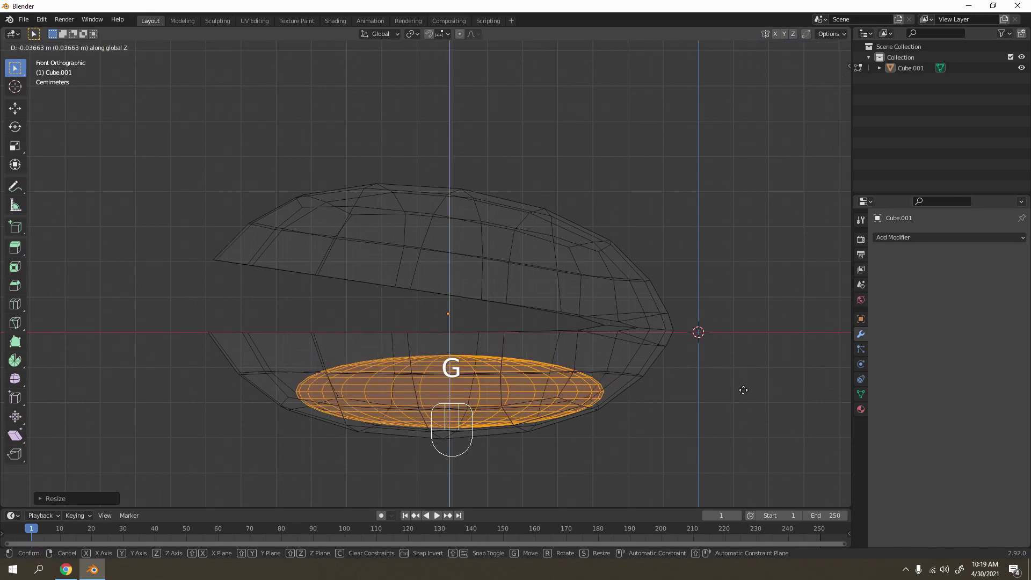
click(736, 392)
middle_drag(728, 396, 370, 387)
key(Tab)
middle_drag(334, 358, 423, 348)
key(Tab)
Switch to vertex selection and turn on proportional editing, leaving the oval unchanged.
click(410, 327)
key(1)
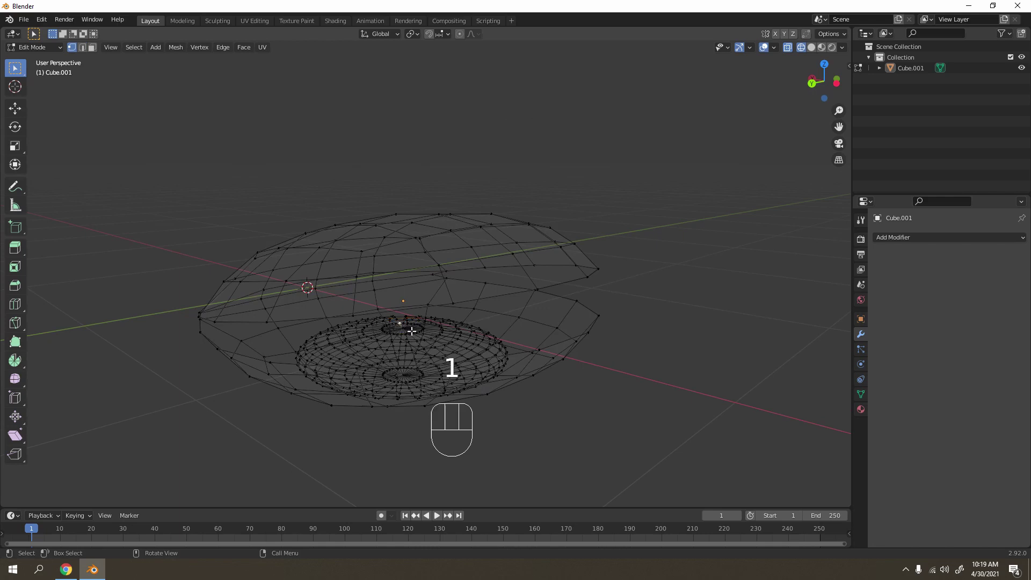
click(462, 34)
key(g)
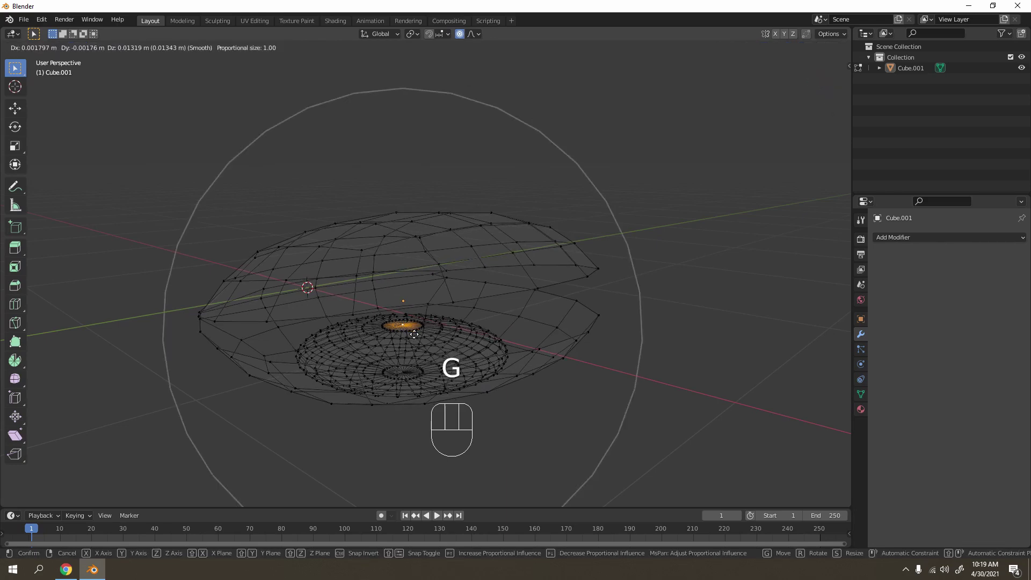
right_click(416, 316)
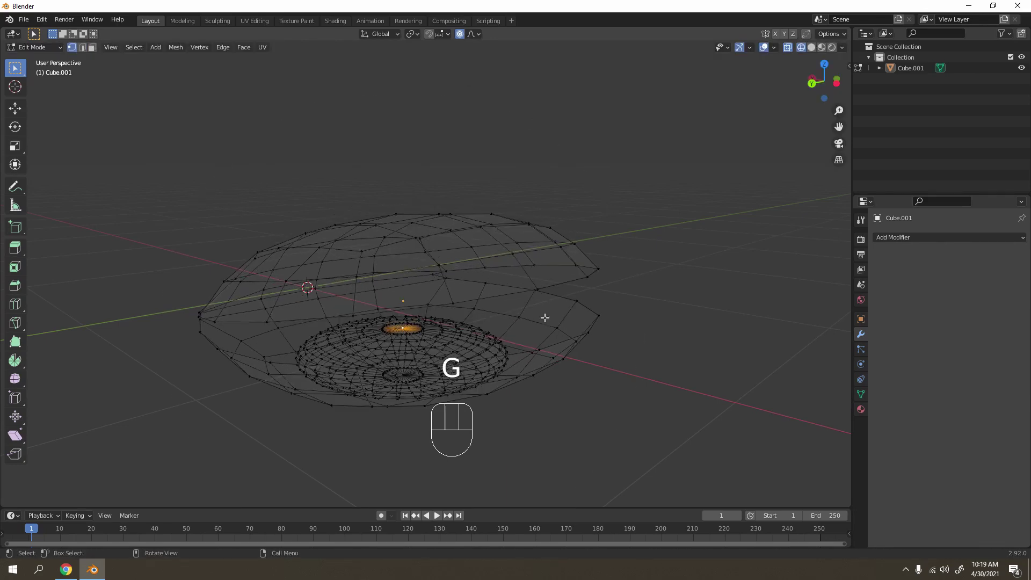
Select all and separate by loose parts so the oval becomes Cube.002.
key(a)
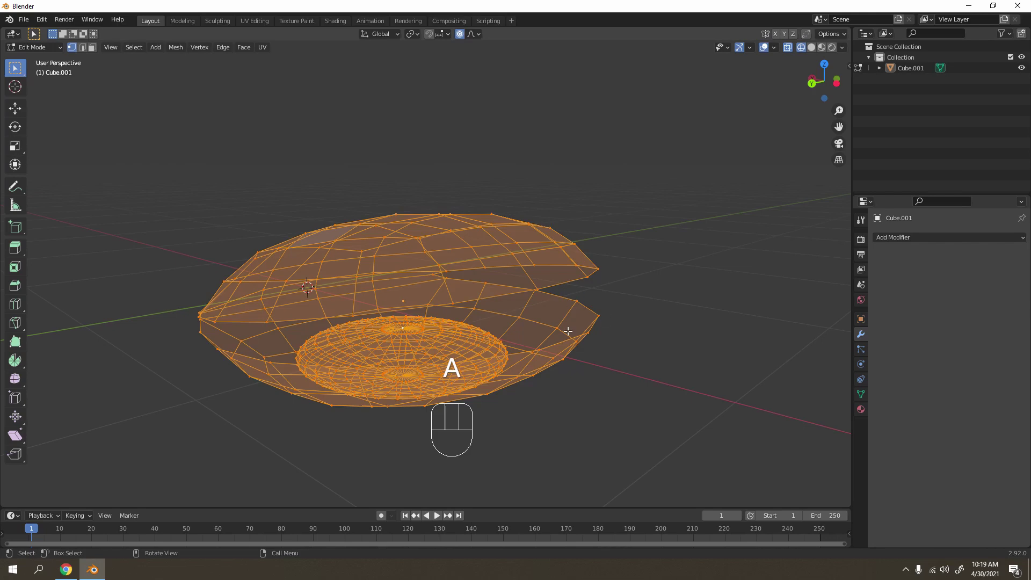
key(p)
click(552, 322)
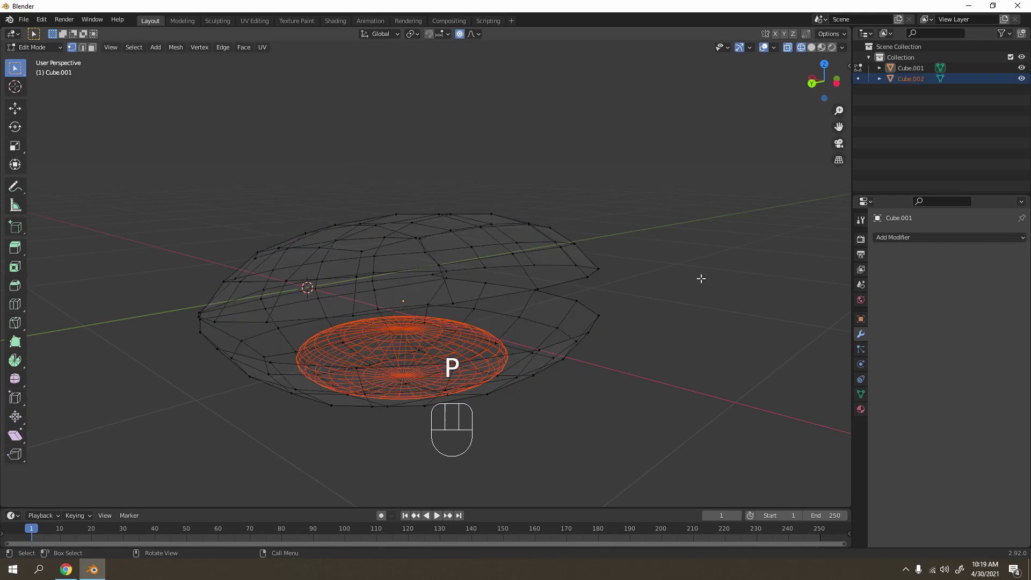
Restore Solid shading, orbit in close, and select the inner tongue dome Cube.002.
key(Tab)
click(537, 315)
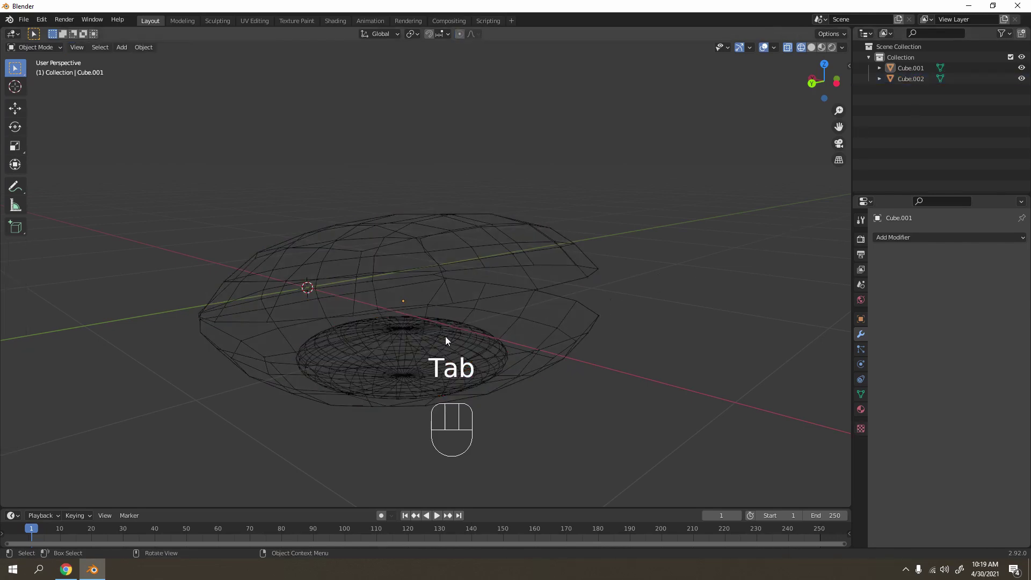
click(399, 340)
click(400, 325)
key(Tab)
scroll(400, 333, up, 3)
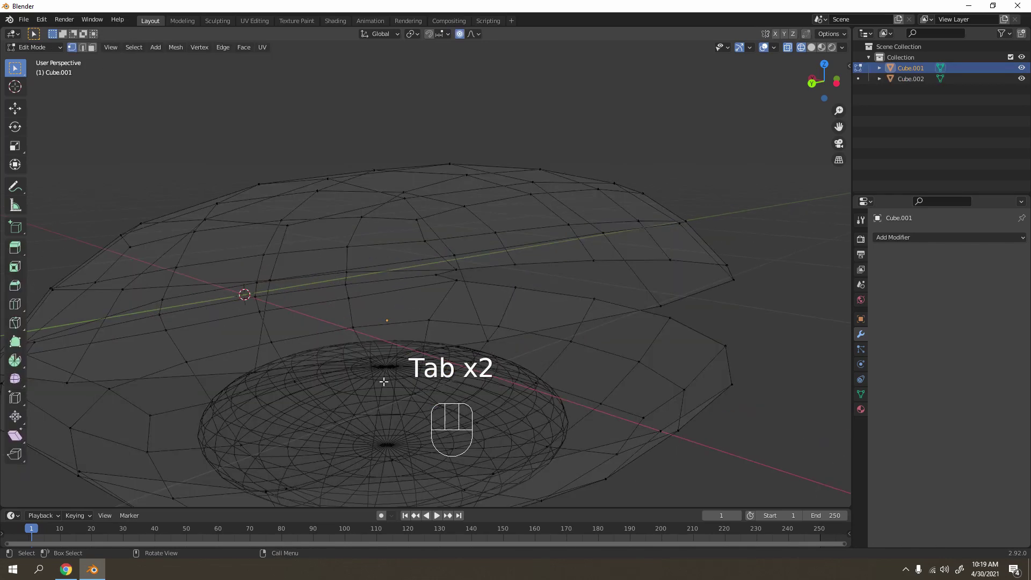
click(395, 374)
key(Tab)
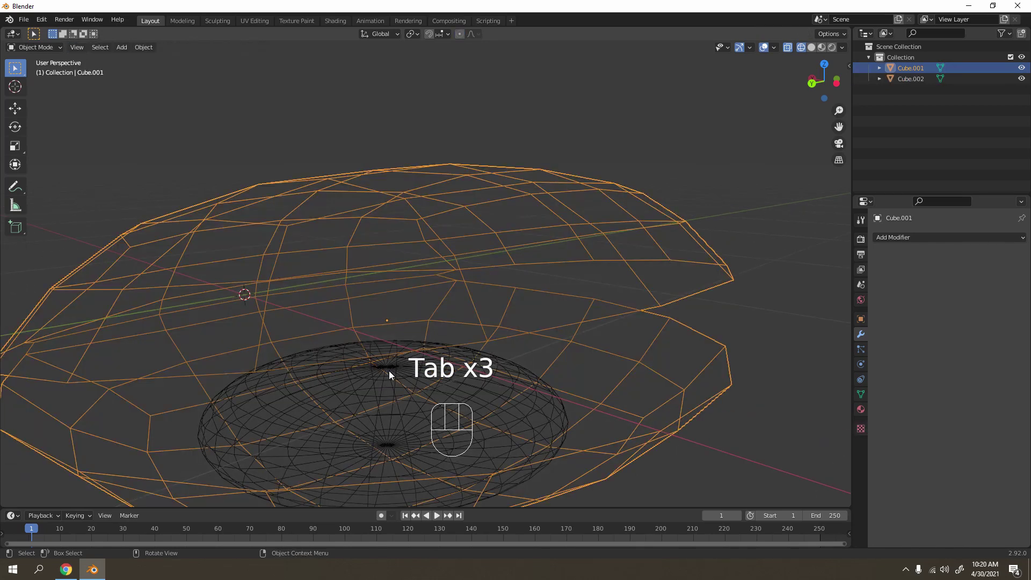
key(Tab)
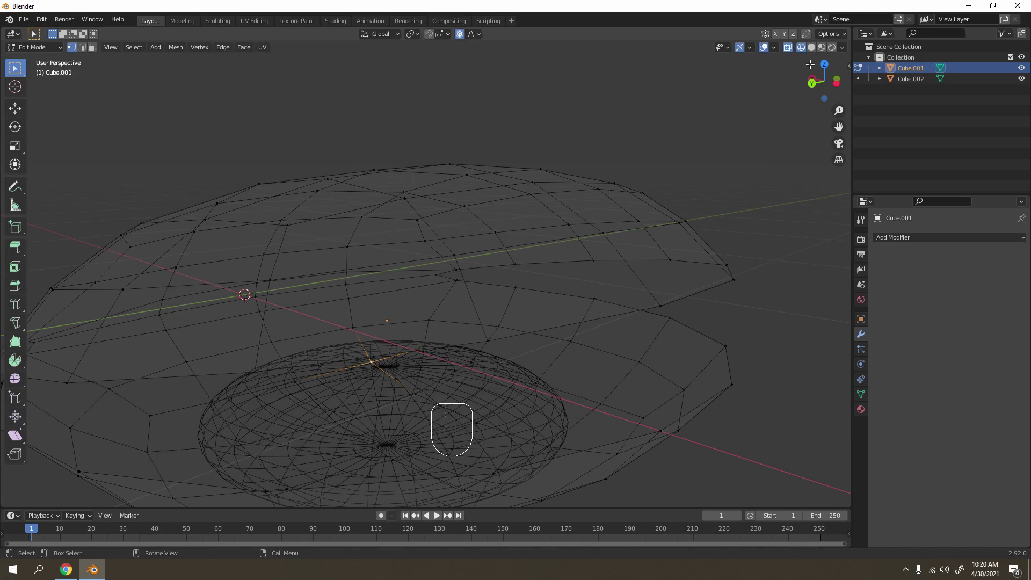
click(812, 47)
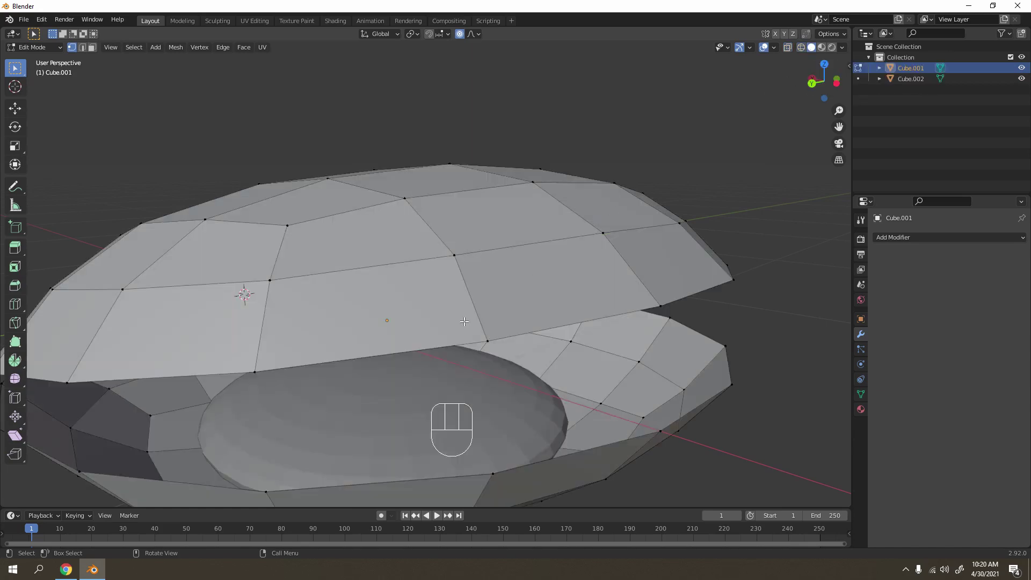
mouse_move(438, 368)
middle_down()
mouse_move(426, 395)
mouse_move(418, 391)
middle_up()
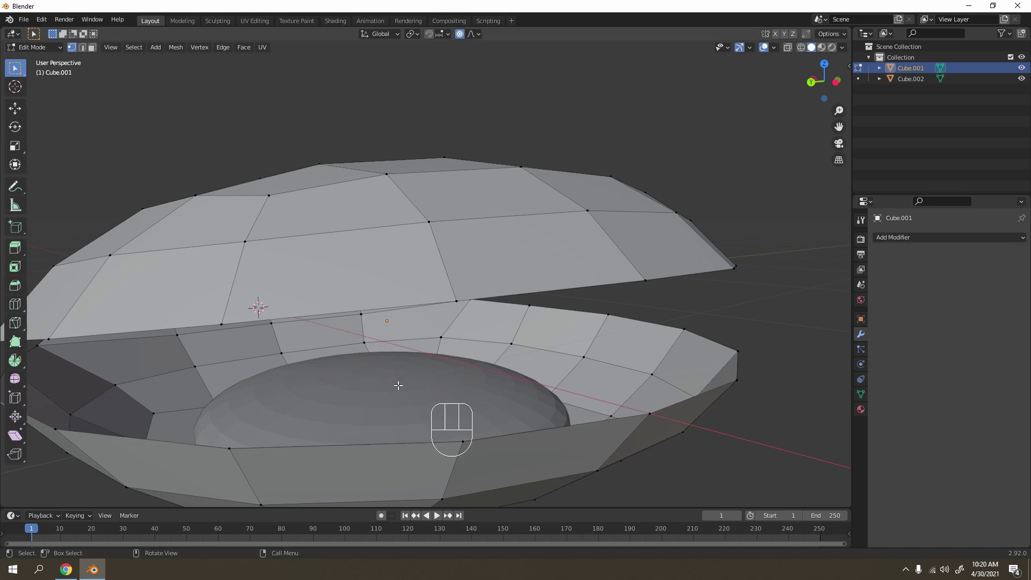
key(Tab)
click(396, 382)
Raise the tongue's top vertices along Z with proportional falloff.
key(Tab)
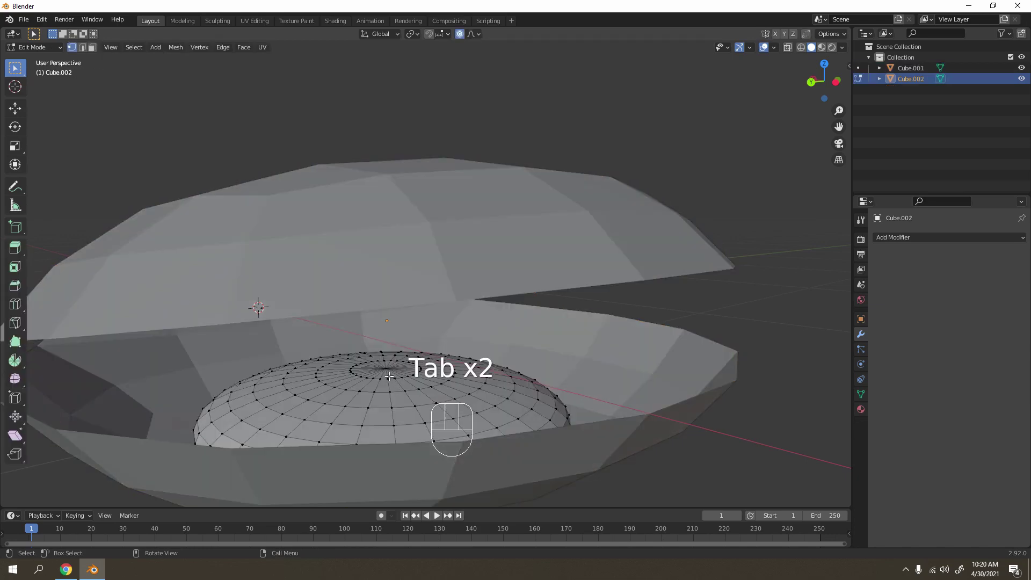
scroll(389, 376, down, 3)
scroll(390, 376, up, 2)
key(g)
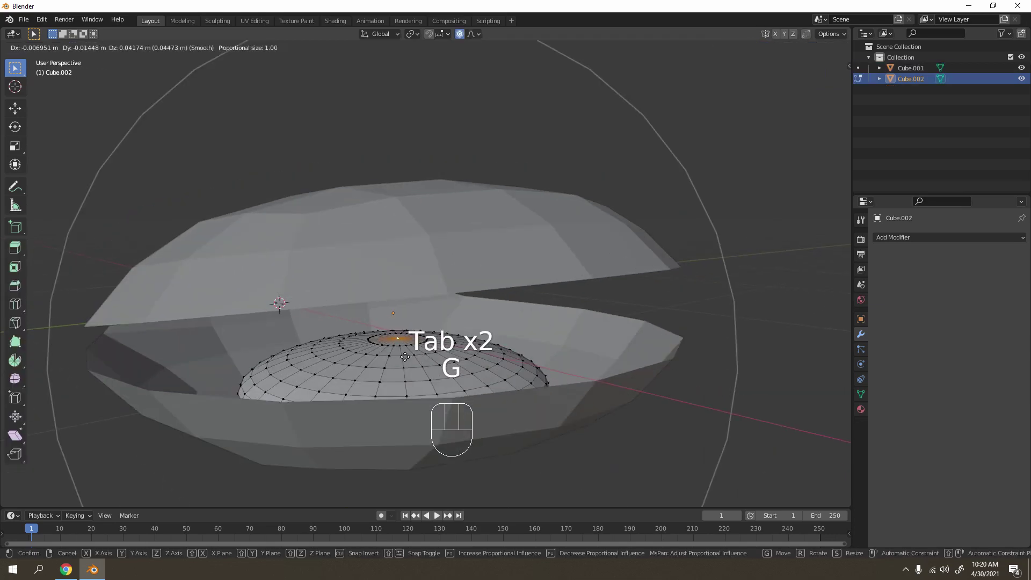
key(z)
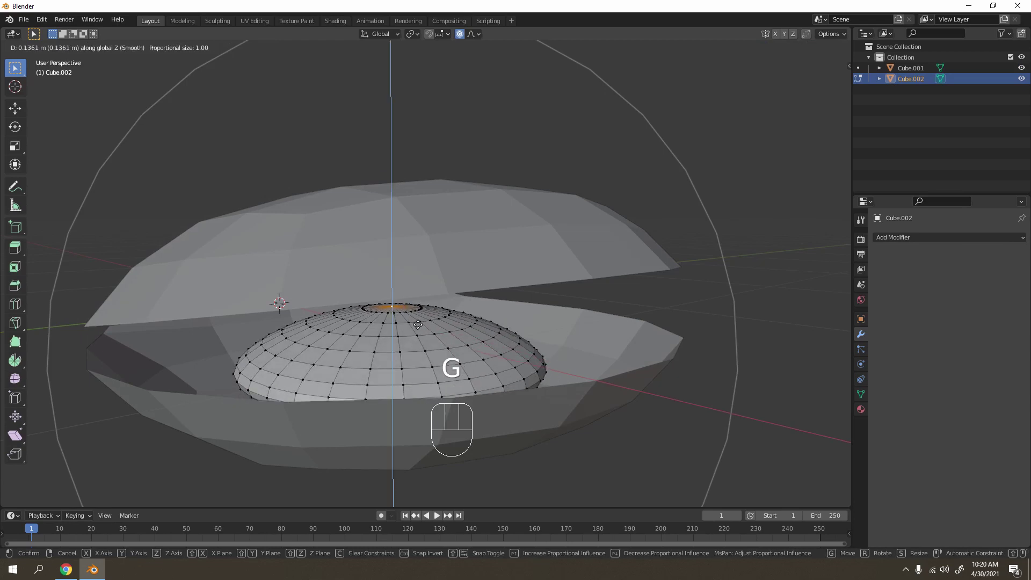
scroll(418, 324, up, 8)
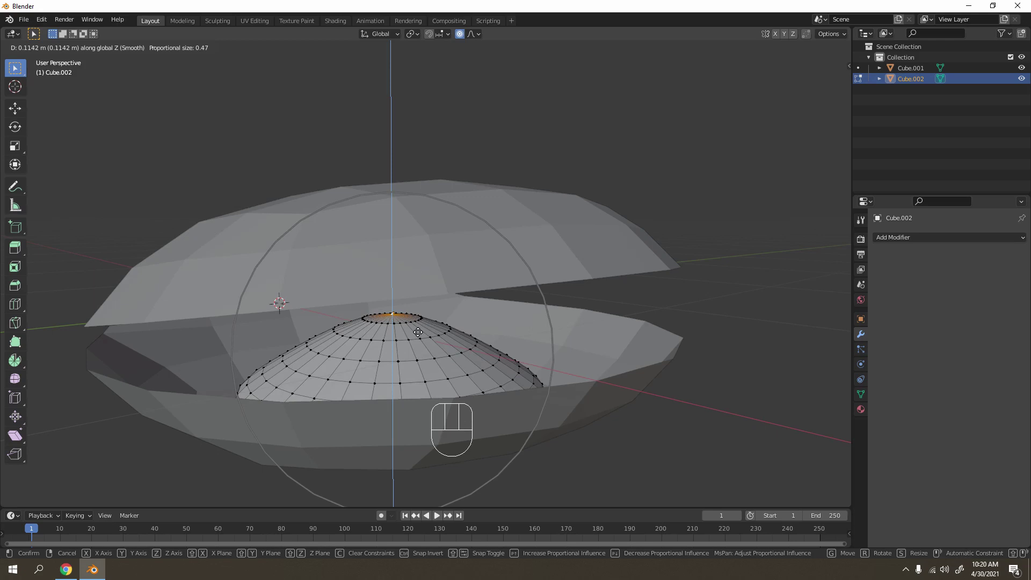
scroll(418, 332, up, 1)
click(419, 333)
Shift the tongue's top sideways toward the clam's opening.
key(g)
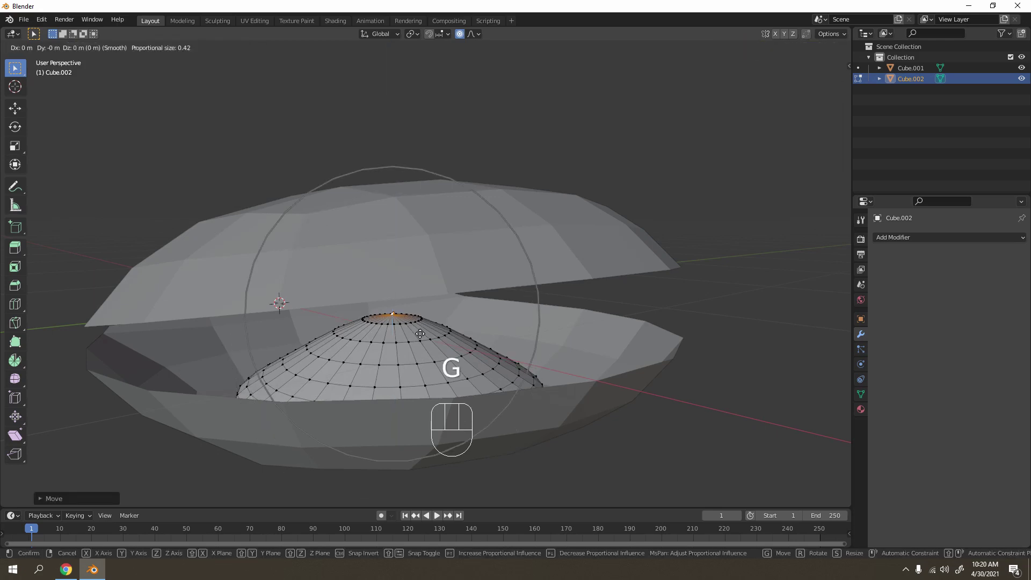
click(475, 359)
middle_drag(476, 359, 570, 352)
key(g)
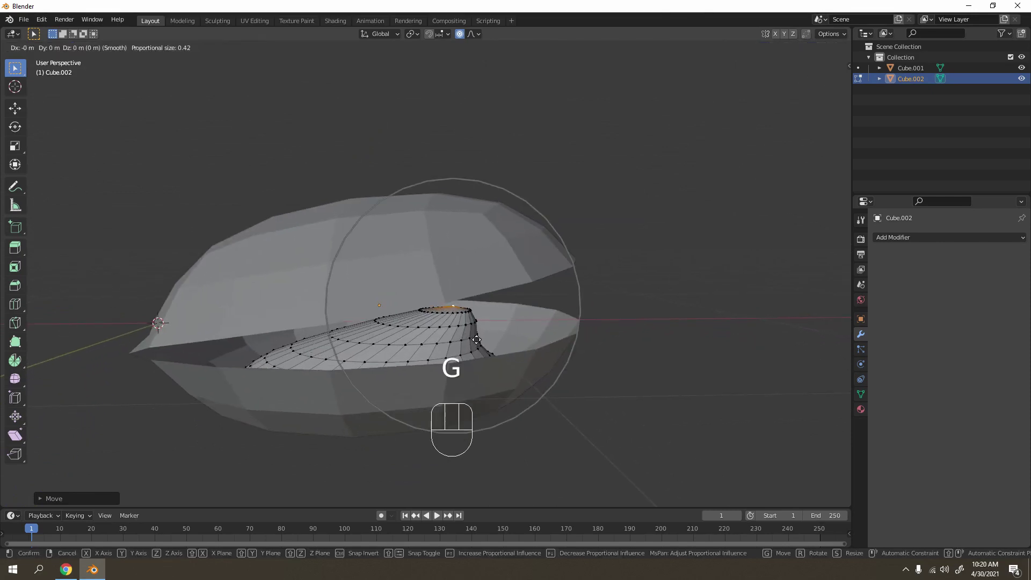
click(575, 323)
Rotate and lift the tongue's front edge so the tip curls out through the opening.
key(r)
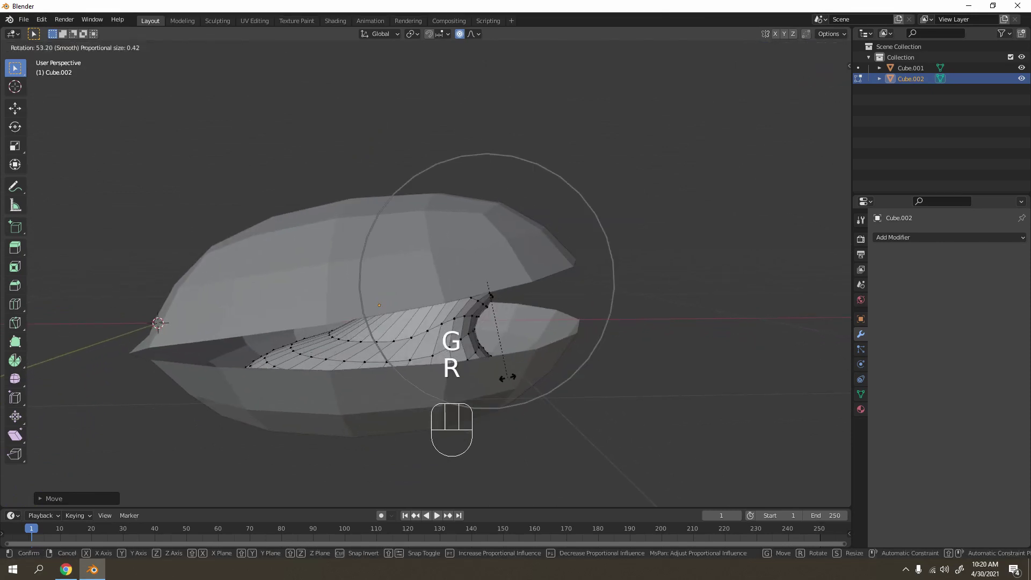
click(510, 413)
key(g)
click(562, 398)
key(r)
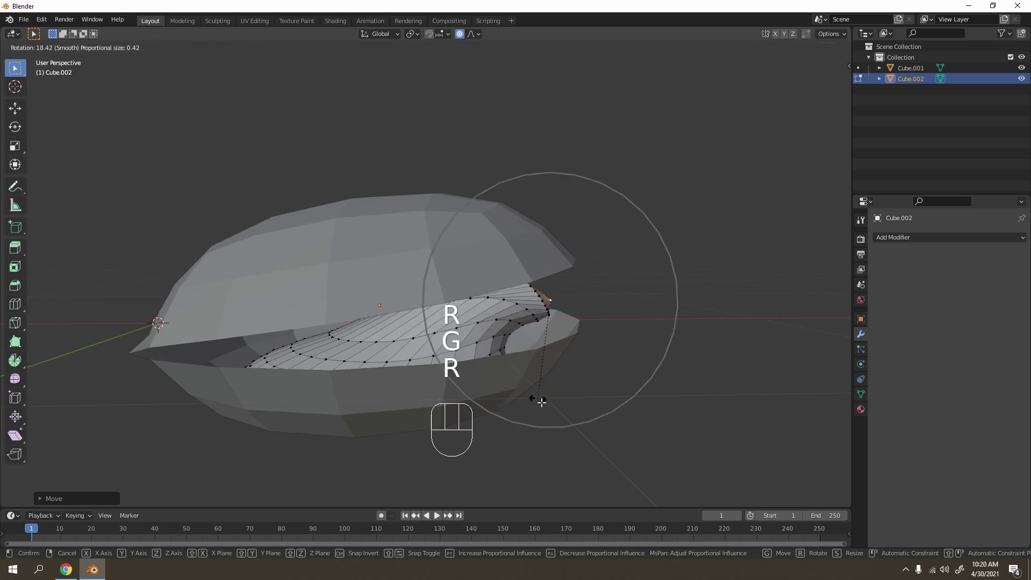
click(537, 396)
scroll(608, 348, down, 5)
scroll(569, 346, up, 4)
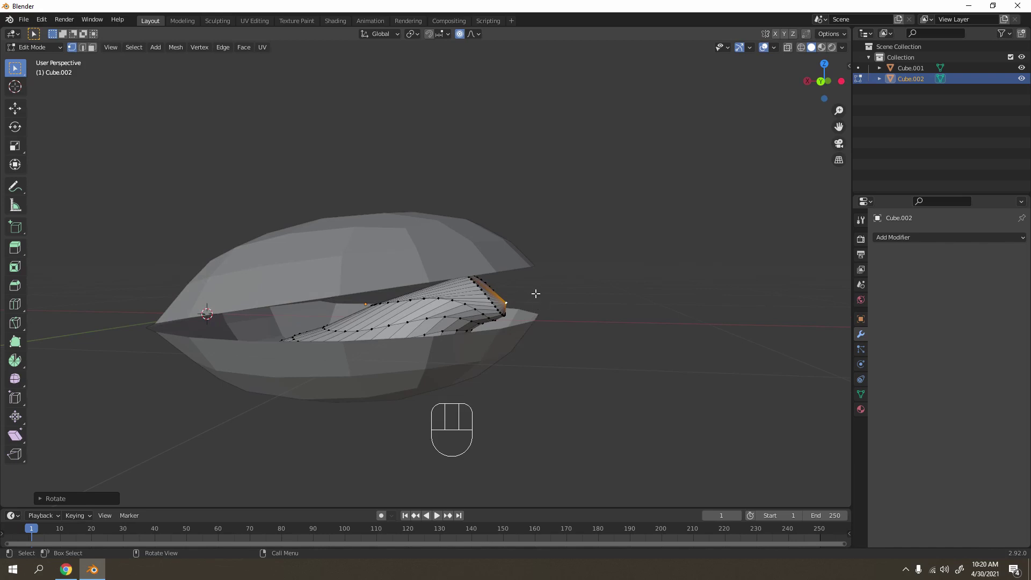
key(g)
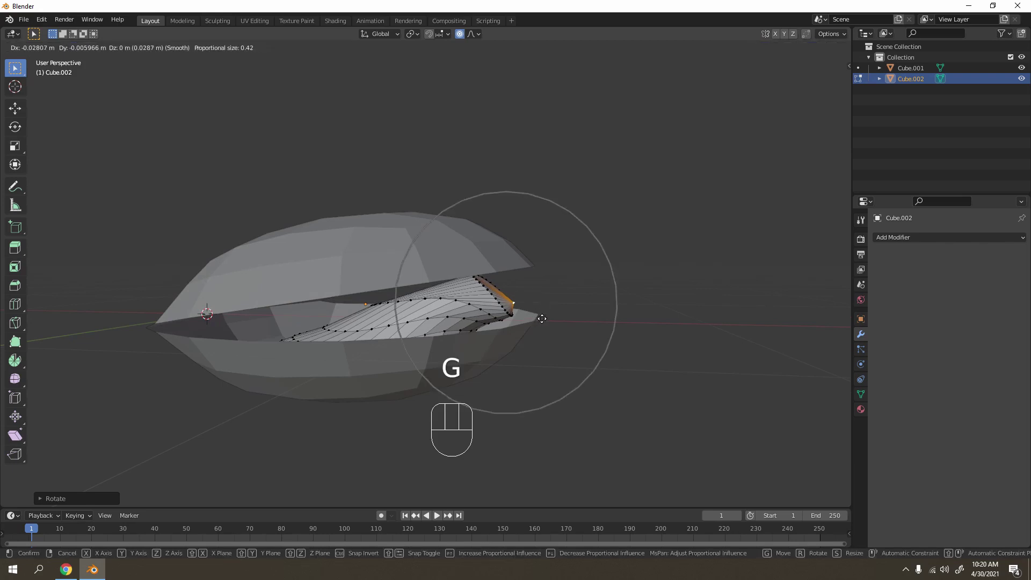
scroll(538, 319, up, 9)
scroll(558, 308, up, 3)
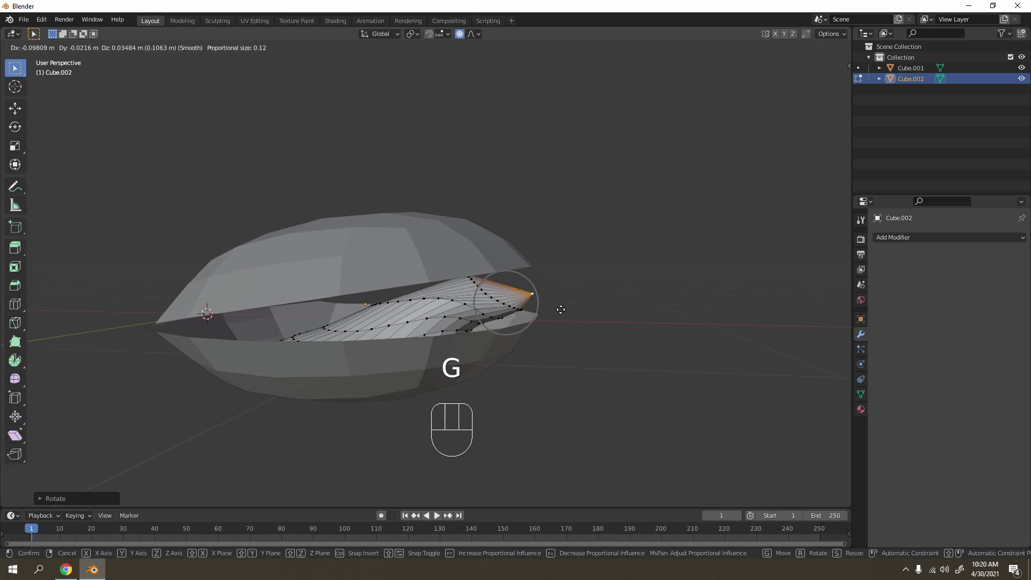
Confirm the tongue tip's outward pull, then reselect the tongue with all vertices in Edit Mode.
click(561, 309)
key(Tab)
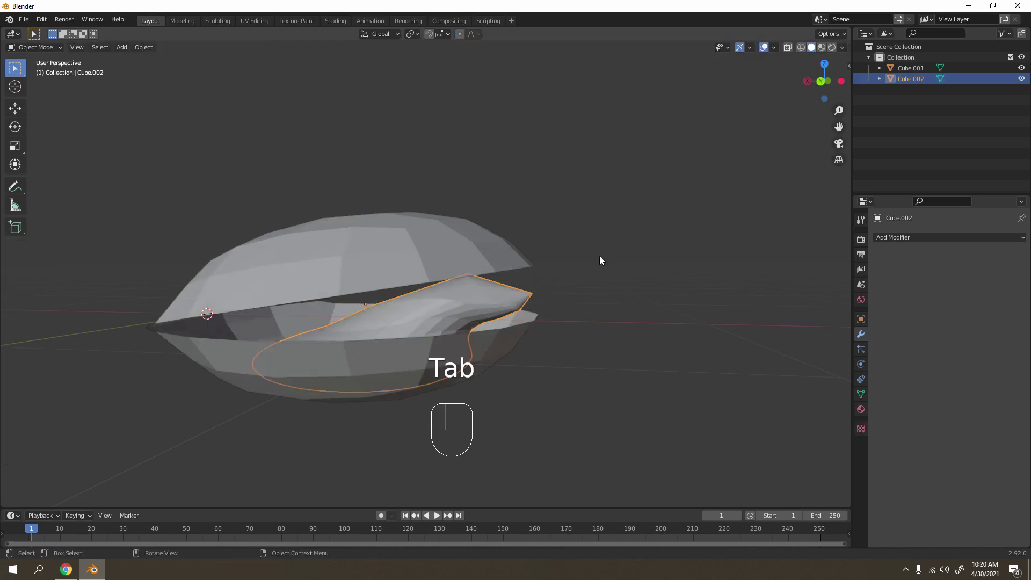
middle_drag(599, 256, 525, 278)
scroll(525, 279, up, 5)
click(453, 310)
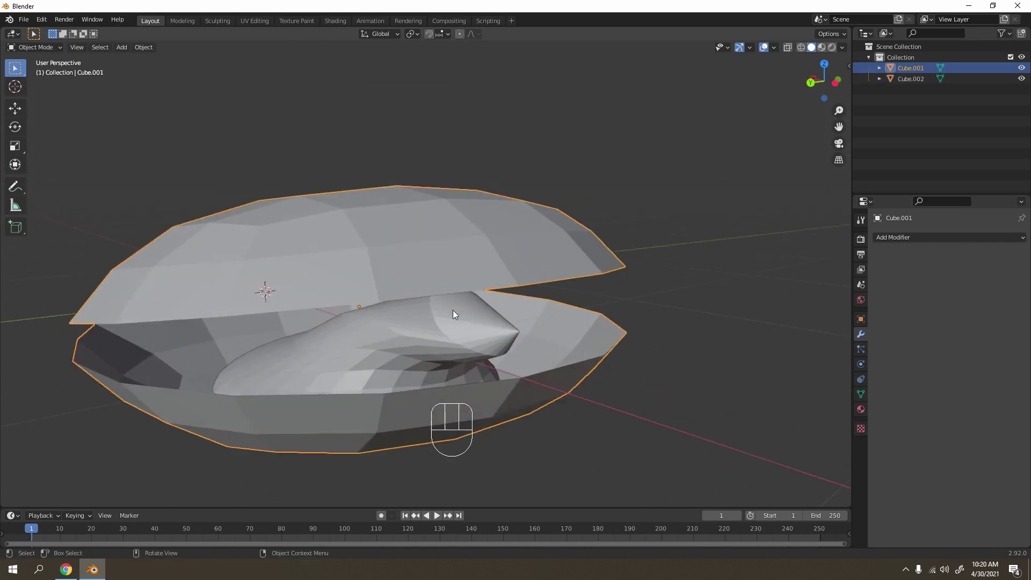
click(491, 339)
key(Tab)
key(a)
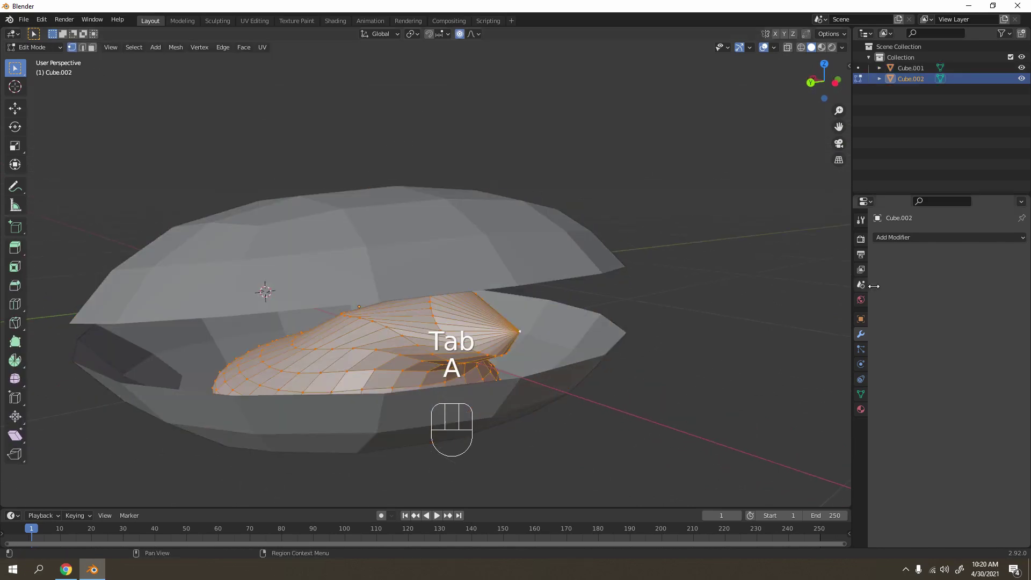
Try a Subdivision Surface at viewport level 2, then remove it and re-enter Edit Mode.
click(893, 240)
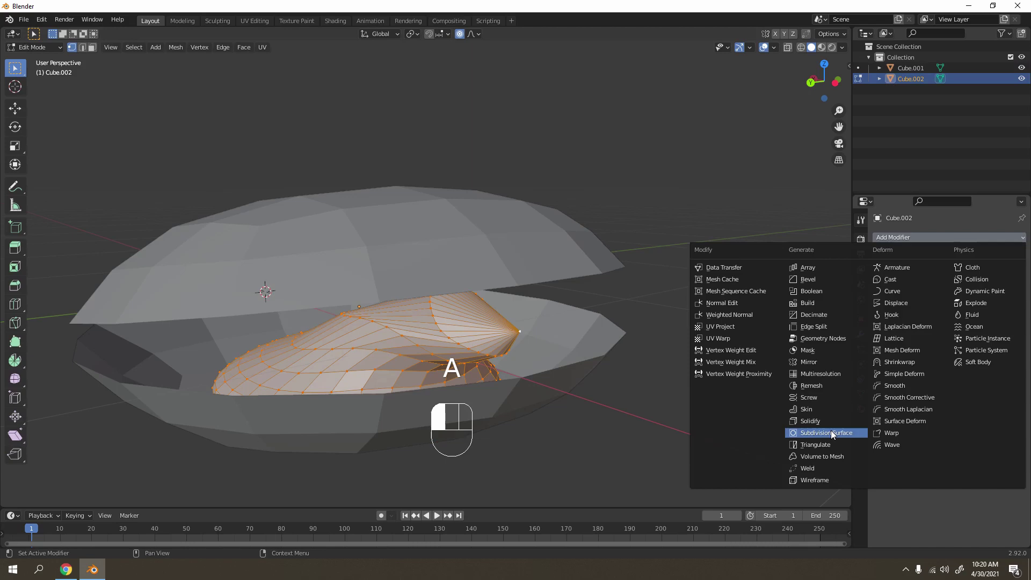
click(833, 434)
click(661, 301)
key(Tab)
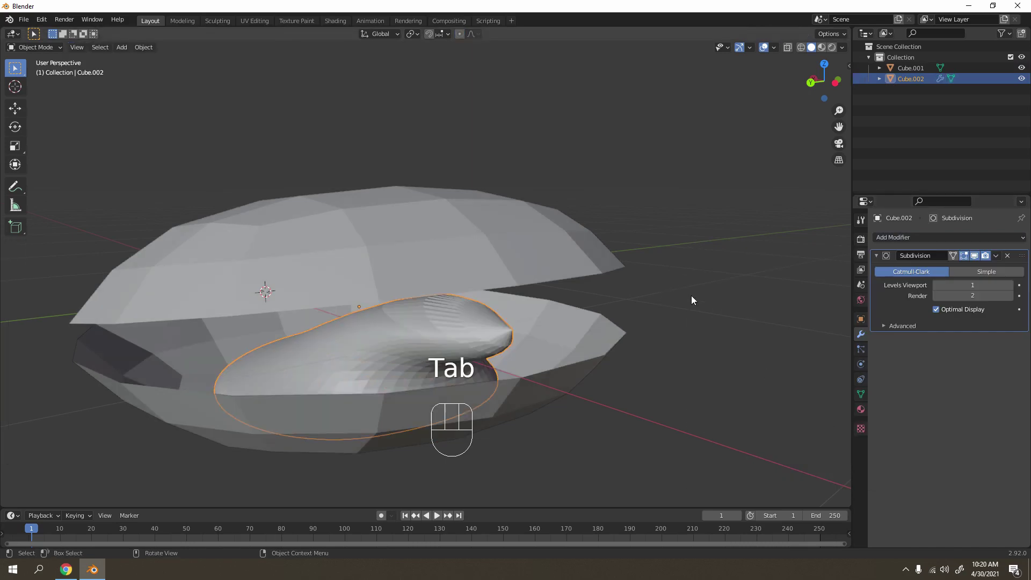
click(1009, 287)
key(Tab)
key(Tab)
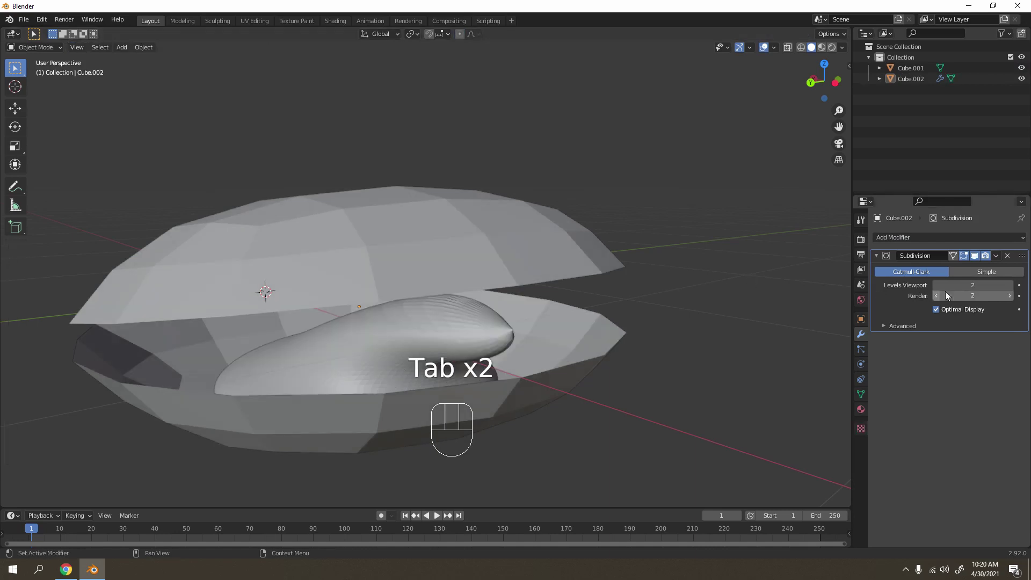
click(1009, 256)
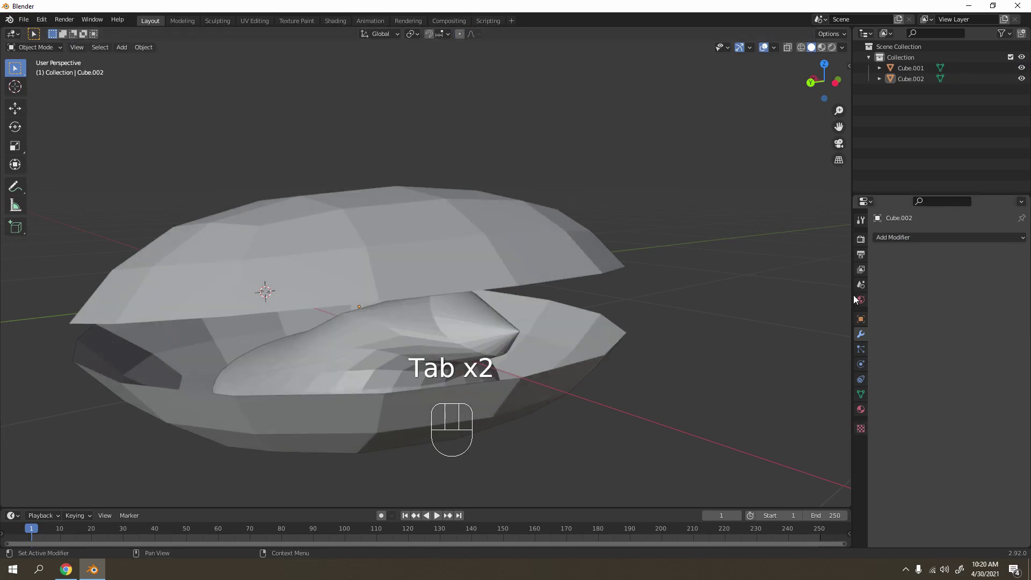
key(Tab)
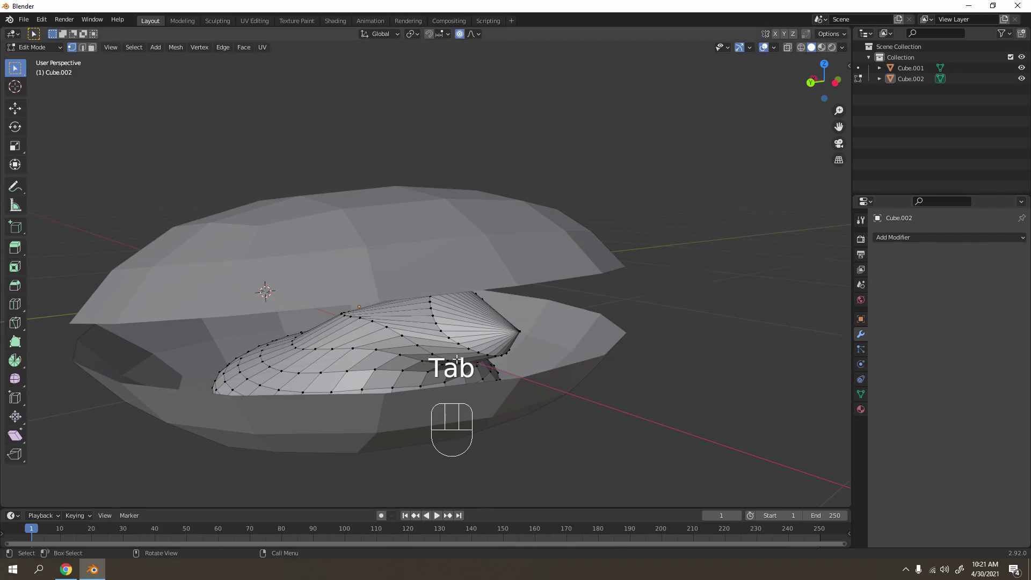
Vertex-bevel the tongue's tip vertex with Shift+Ctrl+B into a small rounded end.
scroll(599, 370, up, 3)
key(Tab)
key(Tab)
key(ctrl+r)
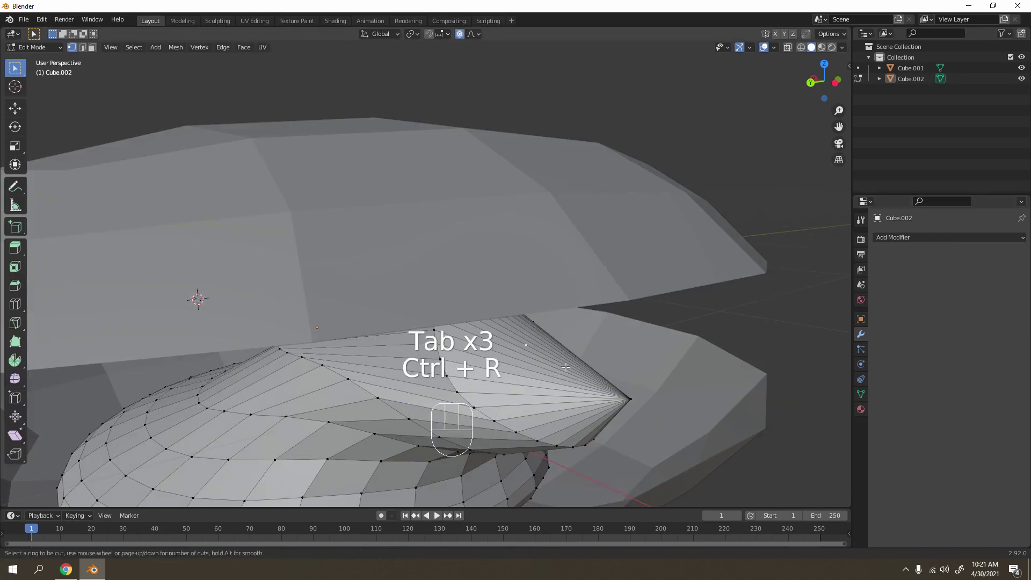
click(630, 396)
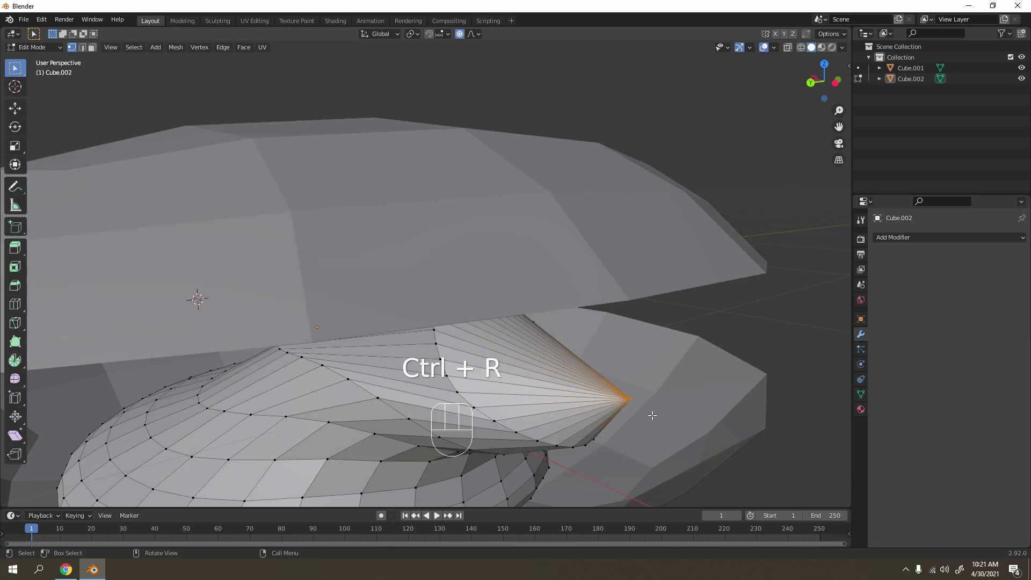
key(ctrl+b)
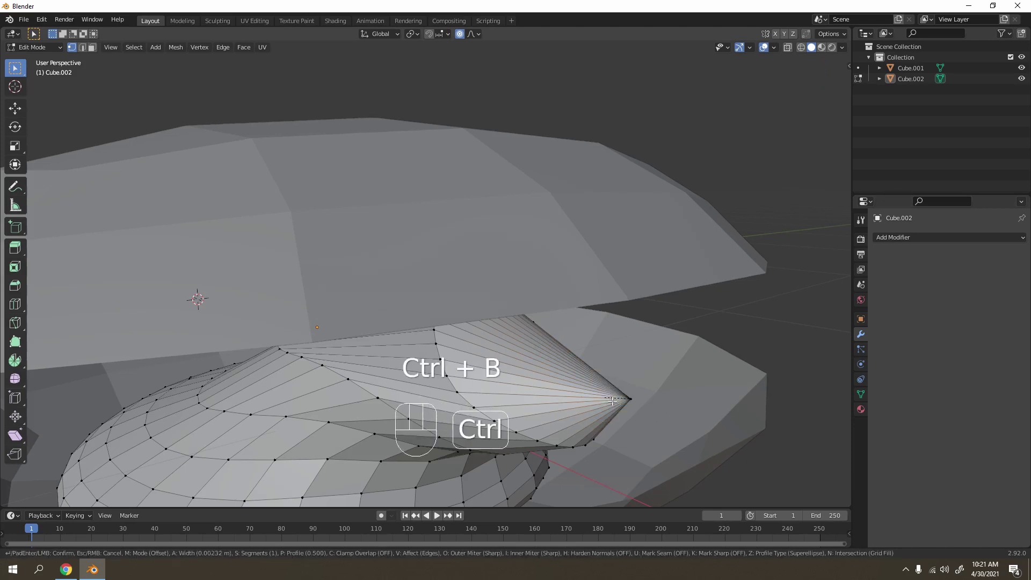
key(shift+ctrl+b)
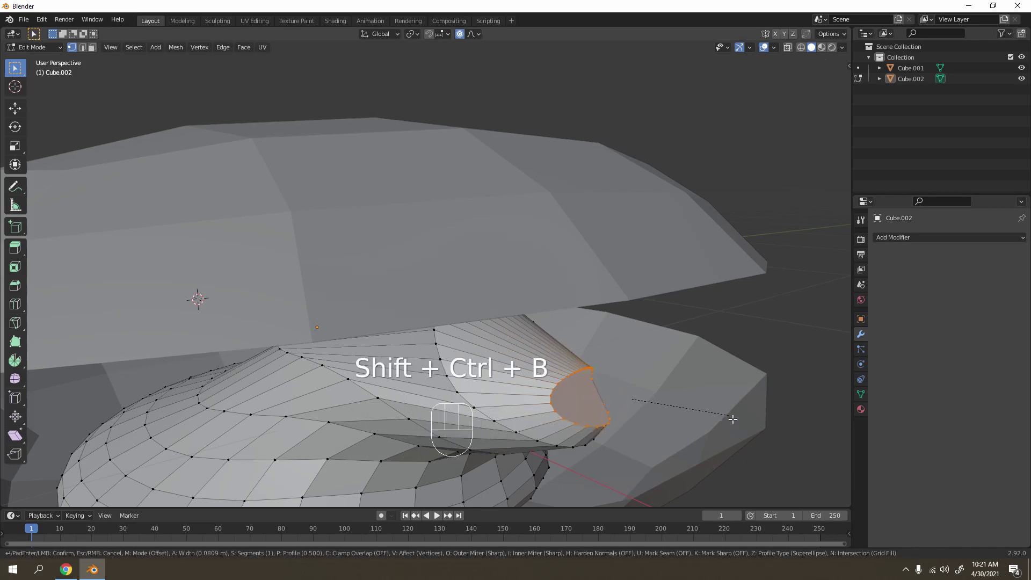
click(736, 422)
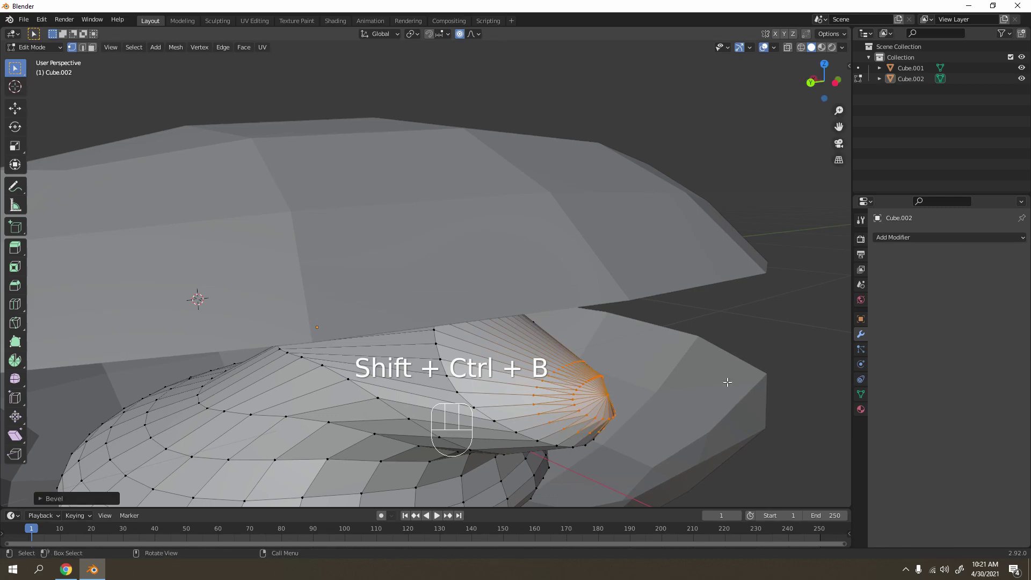
key(Tab)
scroll(693, 338, down, 1)
scroll(714, 321, down, 5)
middle_drag(655, 320, 464, 316)
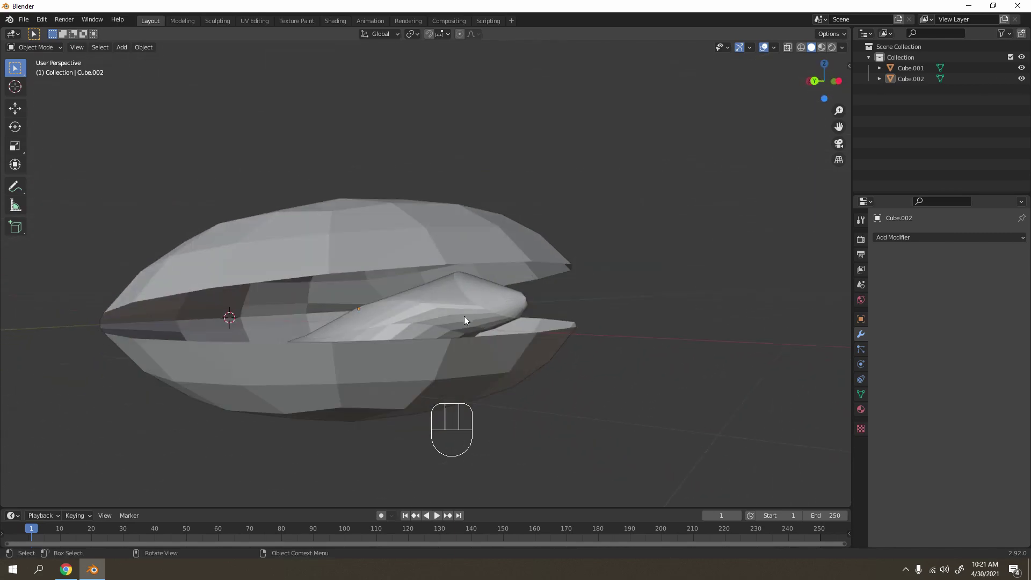
click(463, 314)
click(541, 353)
middle_drag(542, 353, 758, 308)
Add a 0.03 m Solidify to shell Cube.001, apply it, then select the tongue.
click(897, 239)
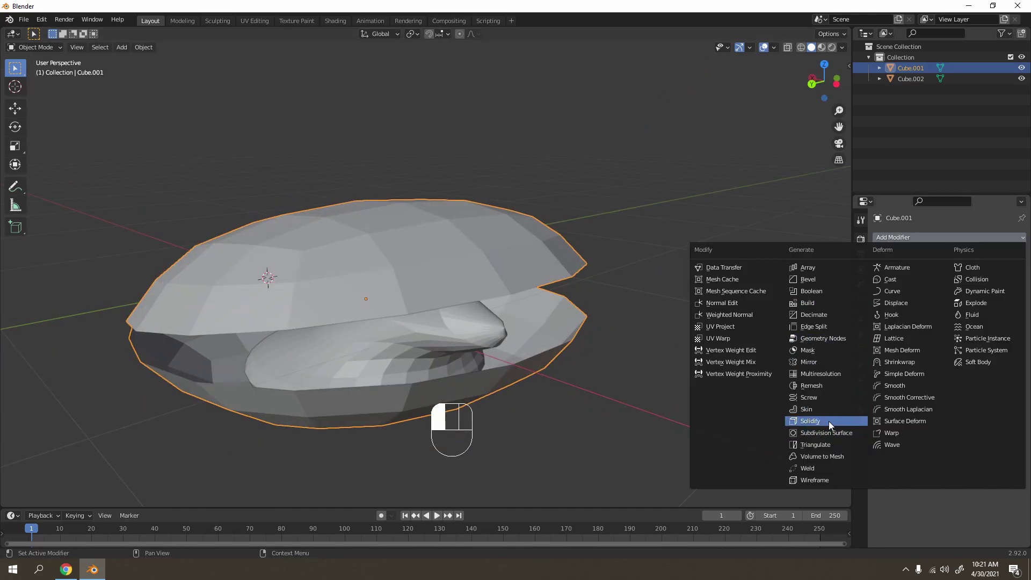
click(829, 421)
click(1009, 284)
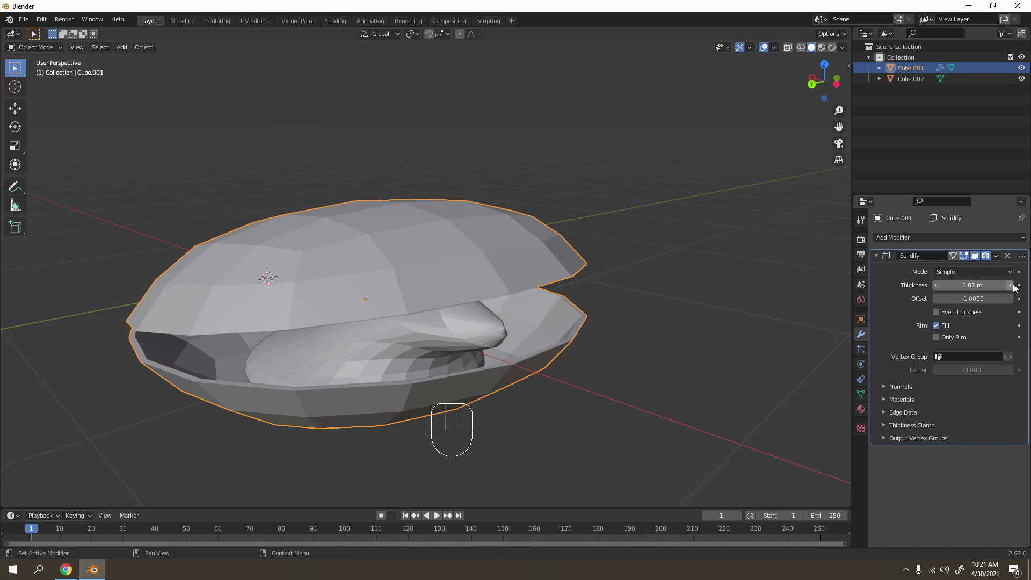
click(1010, 283)
middle_drag(579, 350, 679, 322)
click(679, 322)
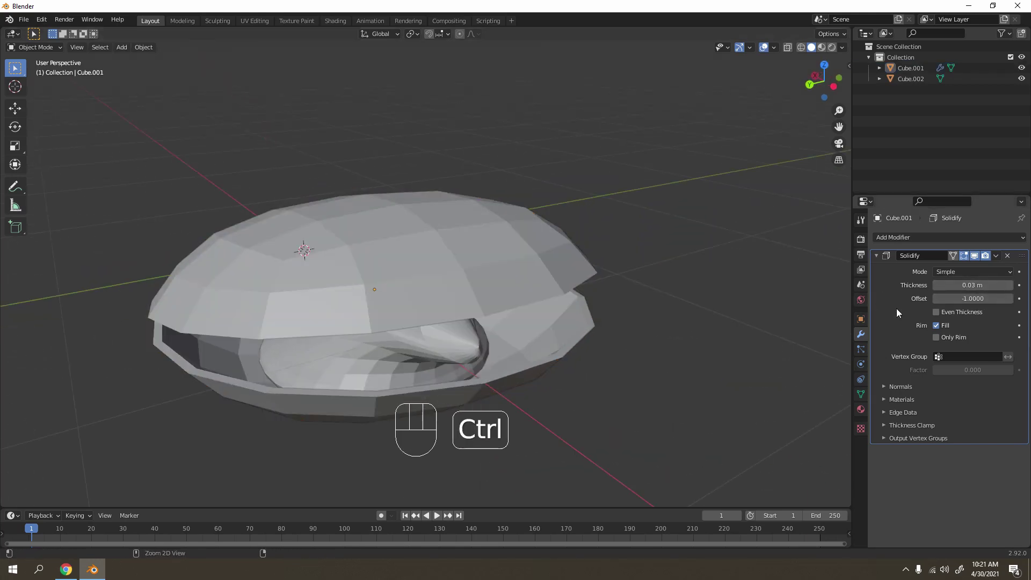
key(ctrl+a)
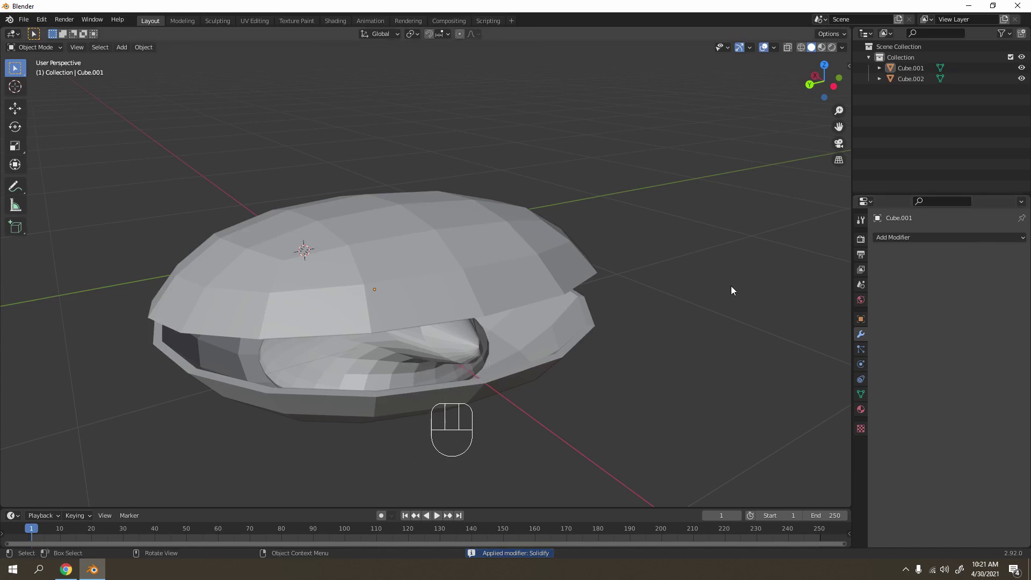
middle_drag(731, 286, 570, 309)
click(426, 331)
middle_drag(424, 328, 269, 347)
Switch to the Shading workspace and preview the clam's shared Principled BSDF material in Object Mode.
key(Tab)
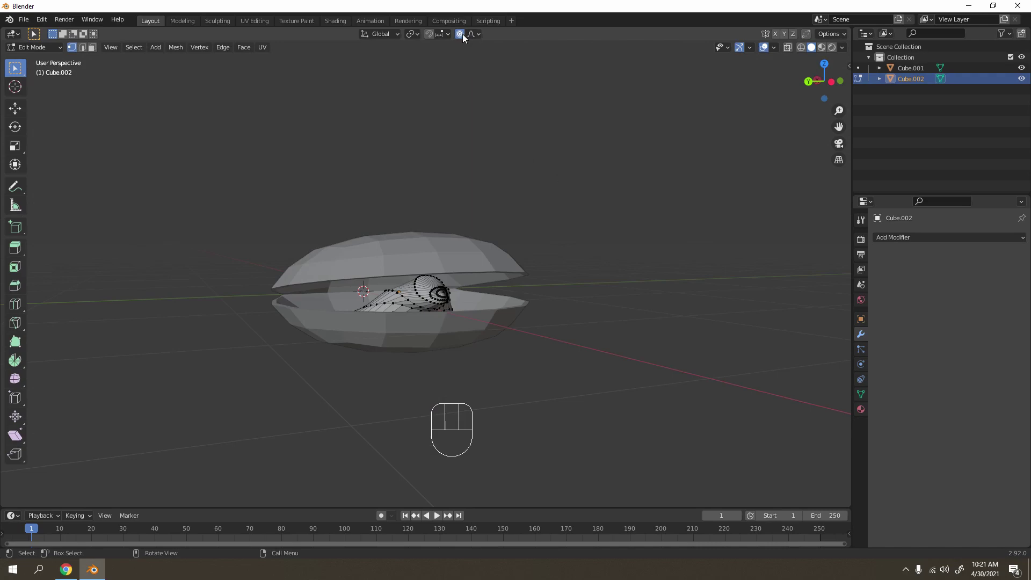
mouse_move(483, 118)
middle_down()
mouse_move(502, 161)
mouse_move(467, 139)
middle_up()
click(335, 20)
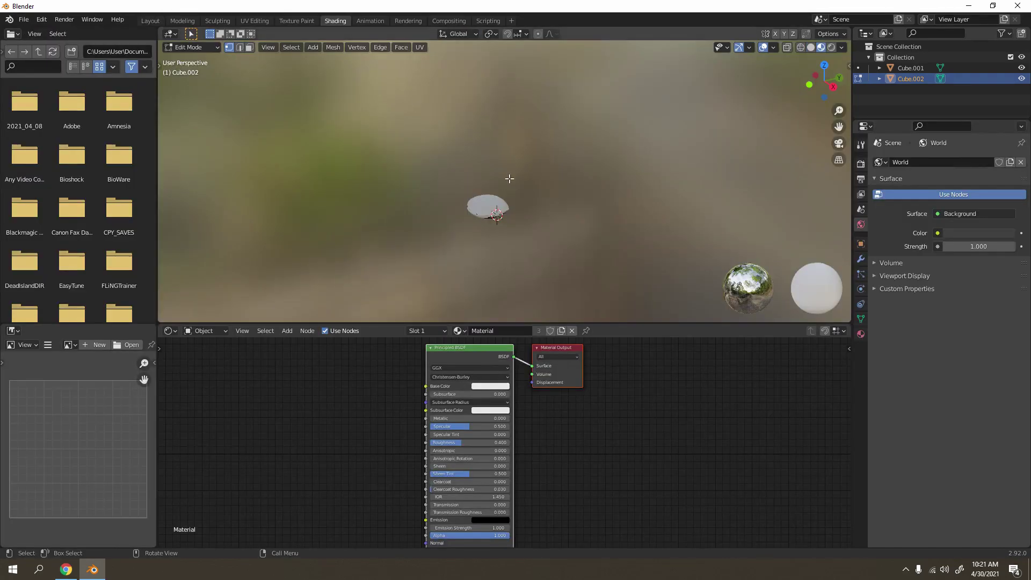
scroll(509, 178, up, 5)
middle_drag(487, 184, 501, 134)
key(Tab)
scroll(530, 160, up, 3)
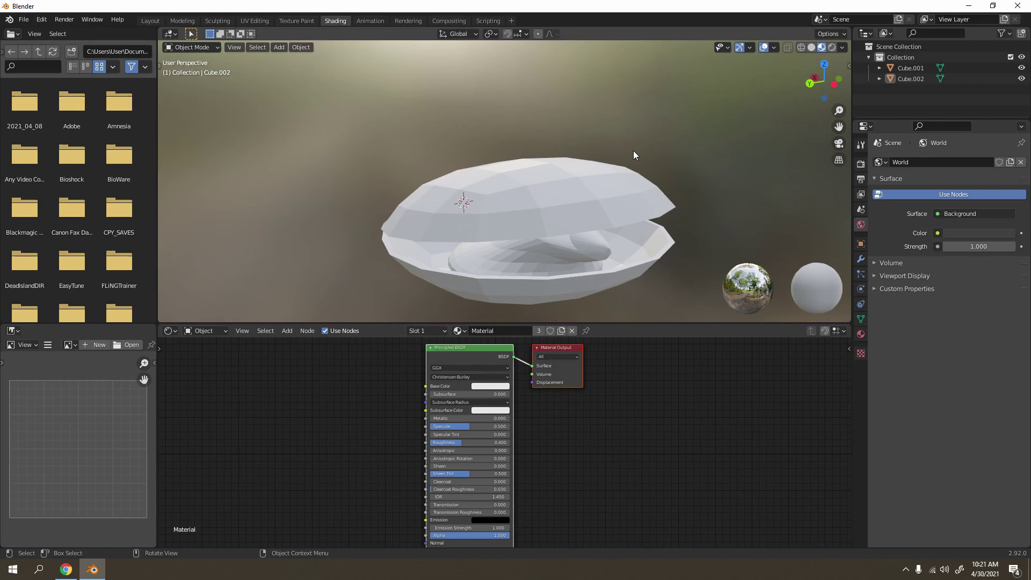
Try darkening the outer shell's shared white base colour.
click(527, 213)
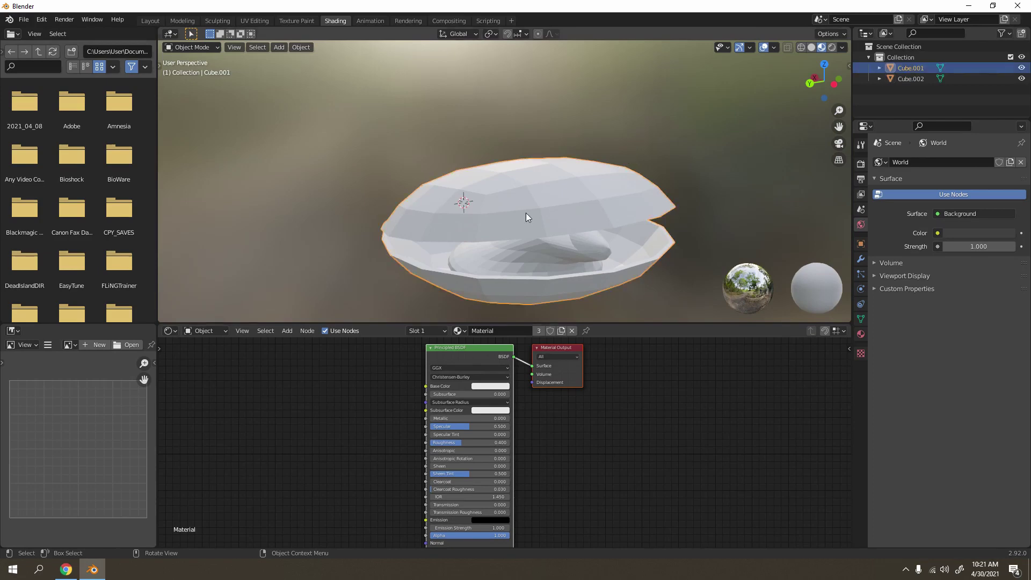
click(485, 386)
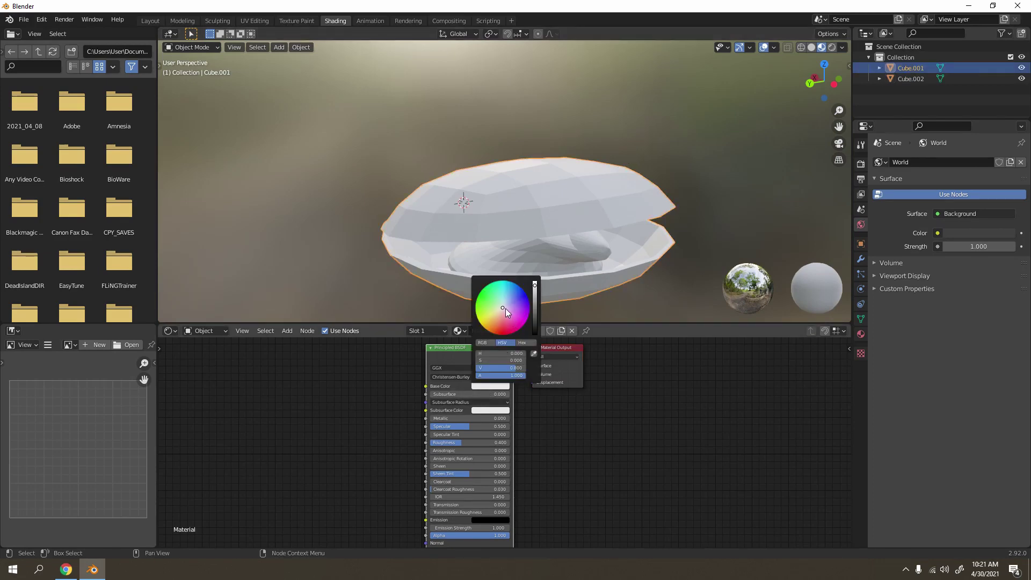
drag(536, 290, 535, 294)
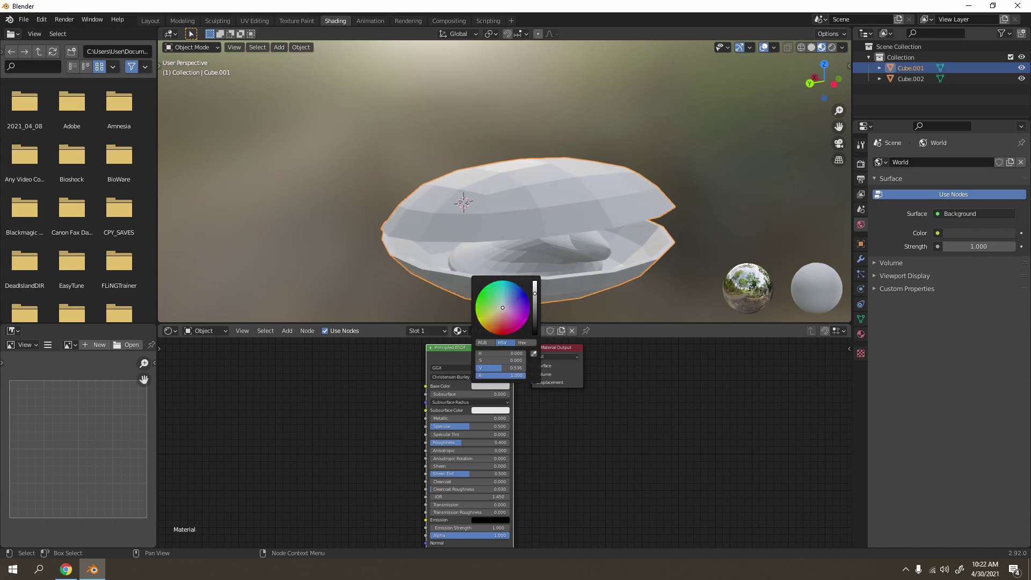
Unlink the shared white material from both the tongue piece and the outer shell.
click(546, 258)
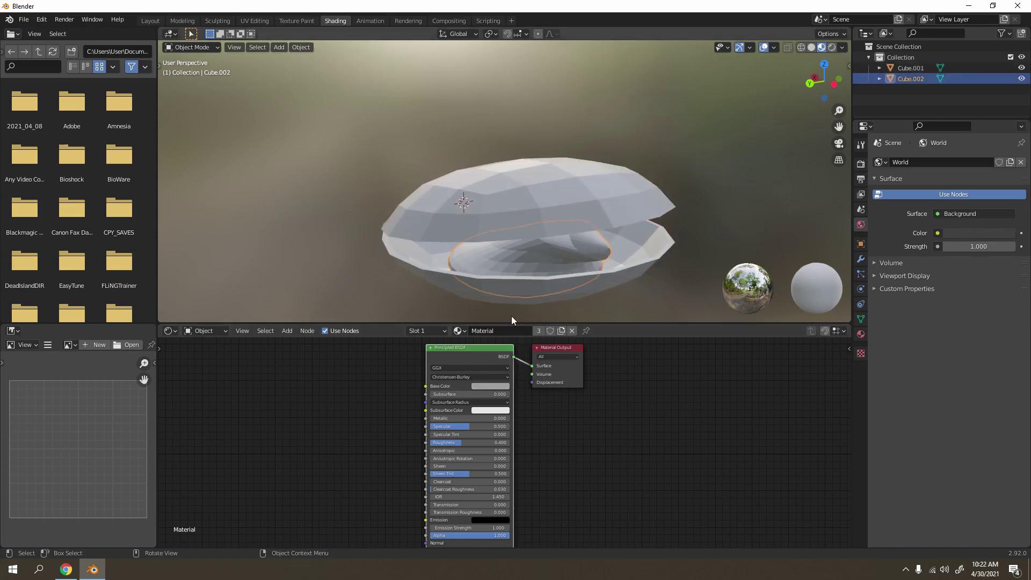
click(465, 333)
key(alt+a)
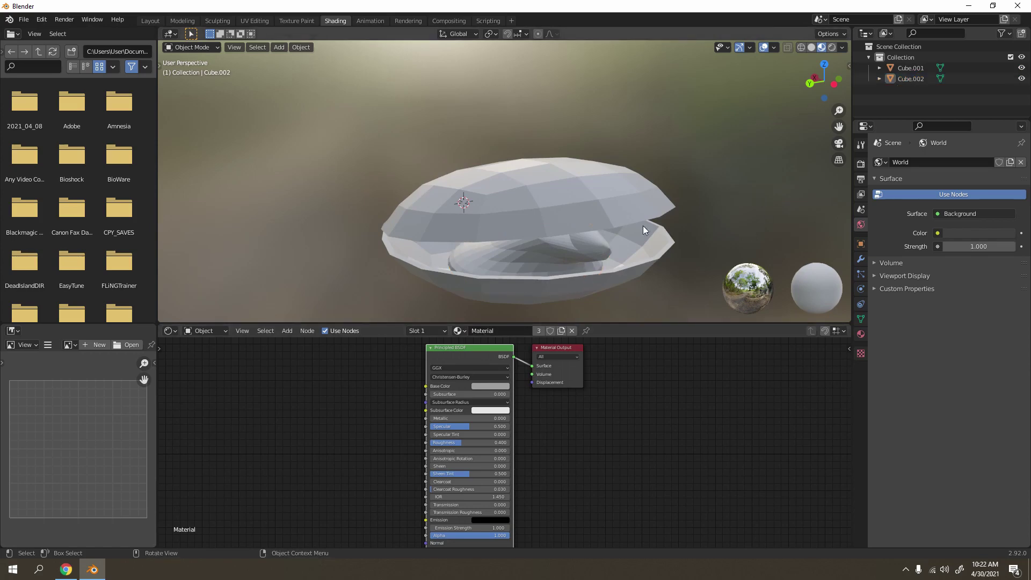
click(536, 259)
click(573, 330)
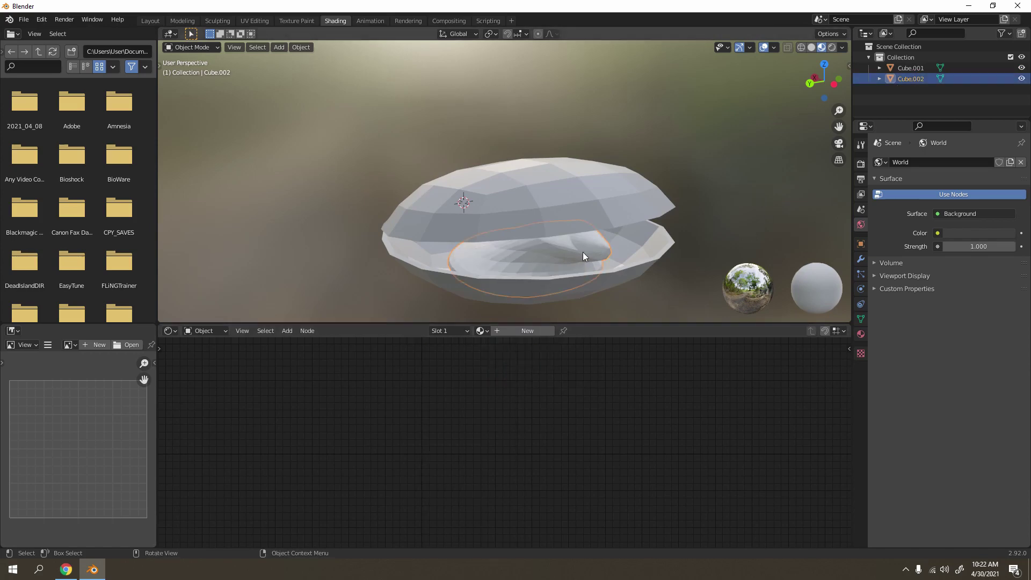
click(584, 256)
click(573, 330)
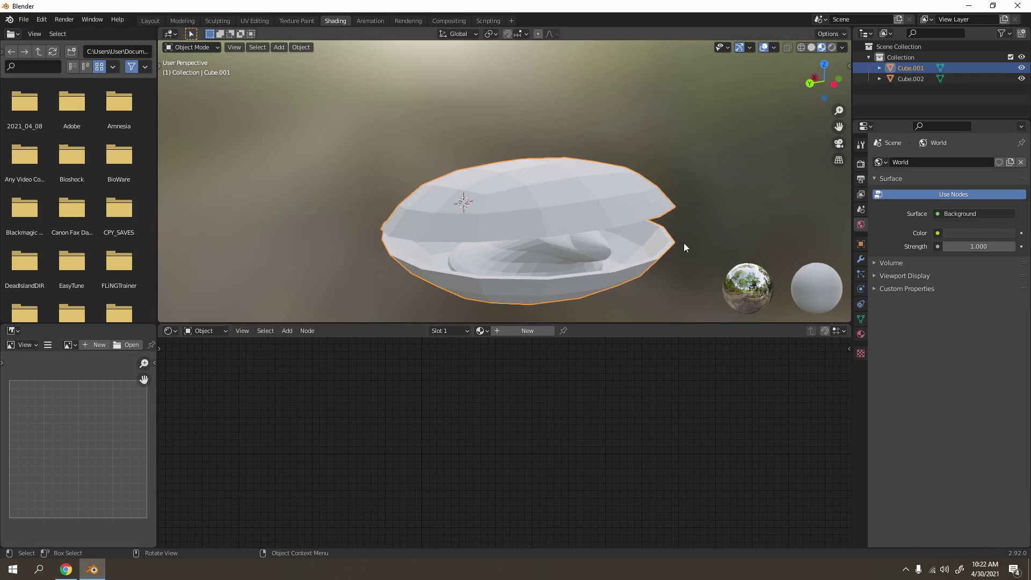
click(598, 244)
Give the shell a new material with grey base colour, Roughness 1.0 and Specular about 0.87.
click(613, 191)
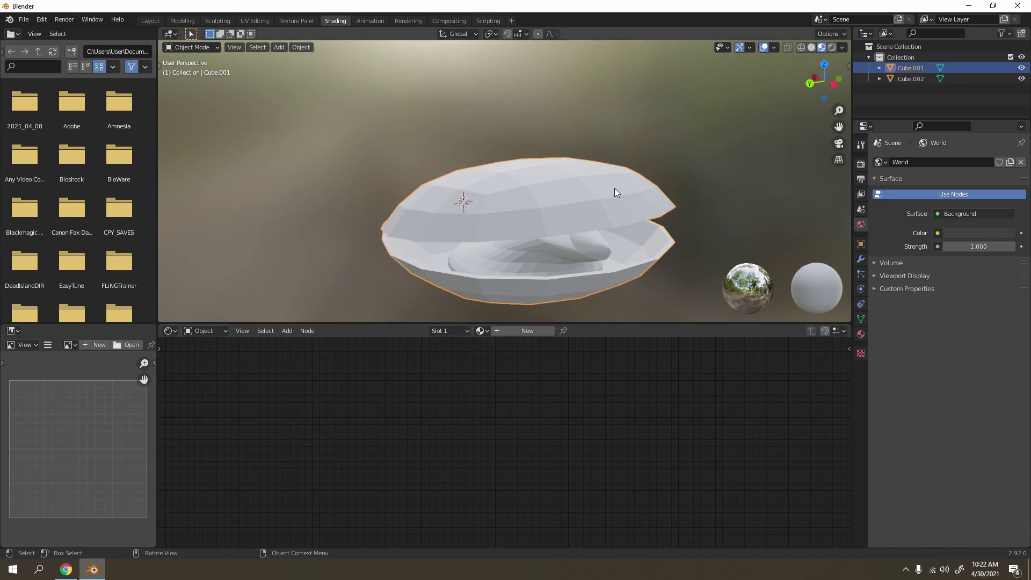
click(525, 333)
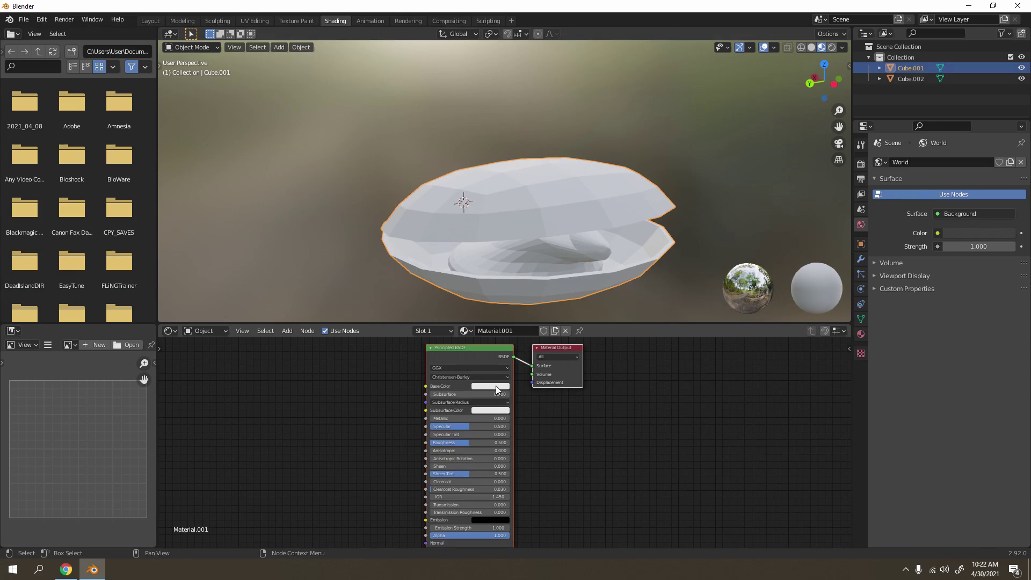
click(505, 387)
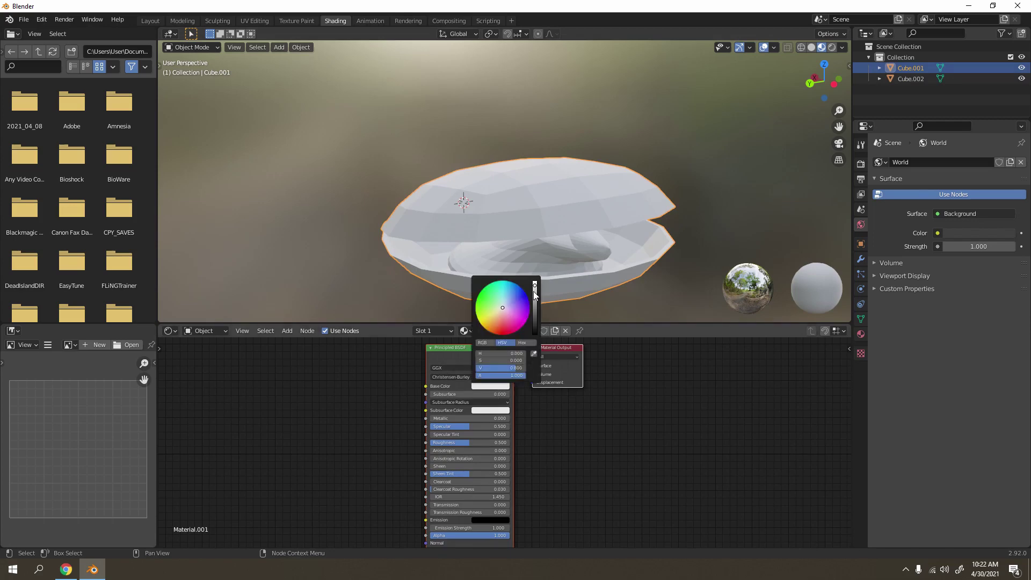
drag(535, 294, 535, 314)
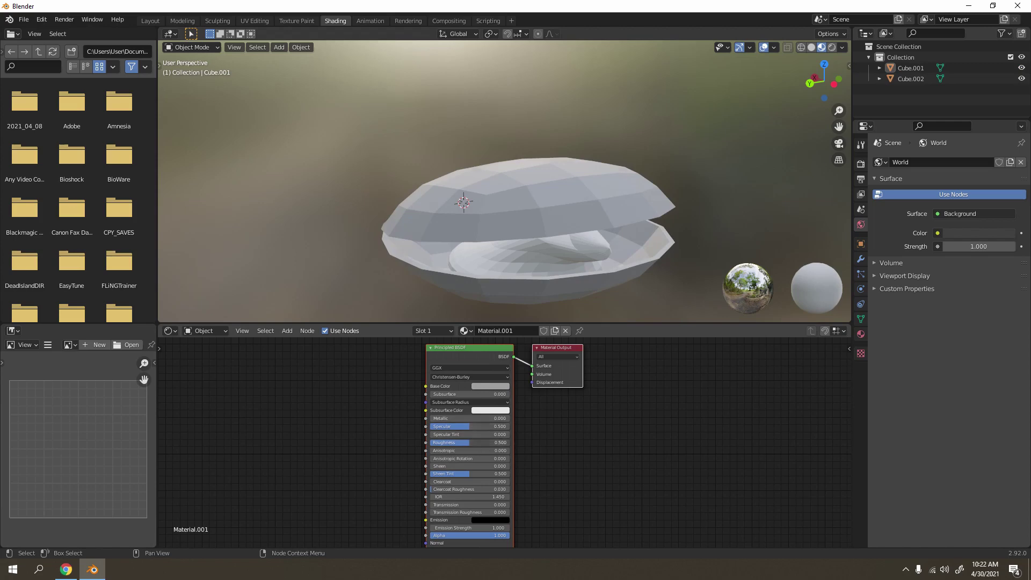
drag(471, 442, 500, 427)
Select the inner tongue piece and create a new material, Material.002, for it.
click(603, 253)
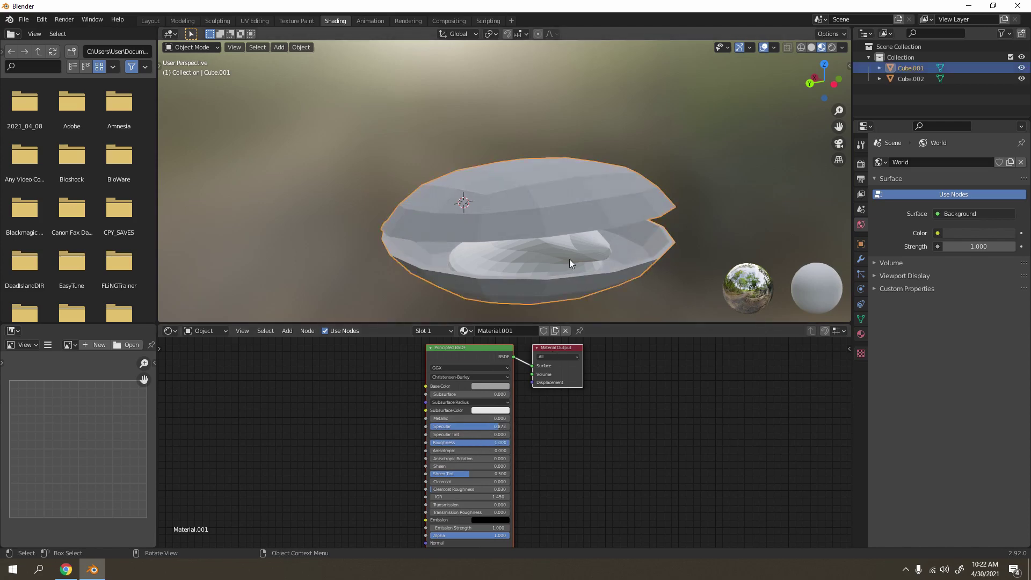
click(570, 263)
click(530, 333)
Set the tongue's base colour to a saturated orange-pink salmon tone.
click(490, 386)
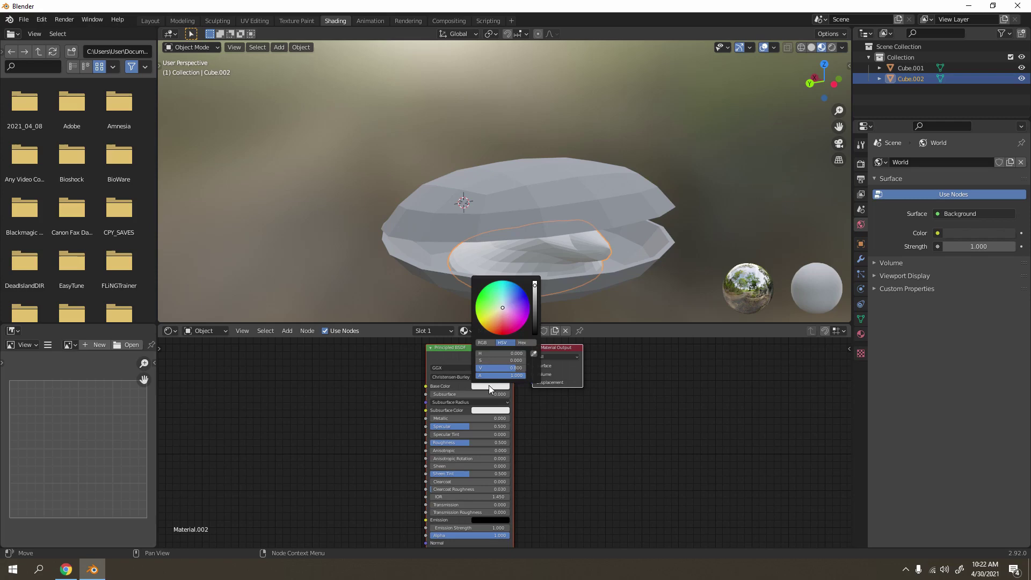
click(507, 313)
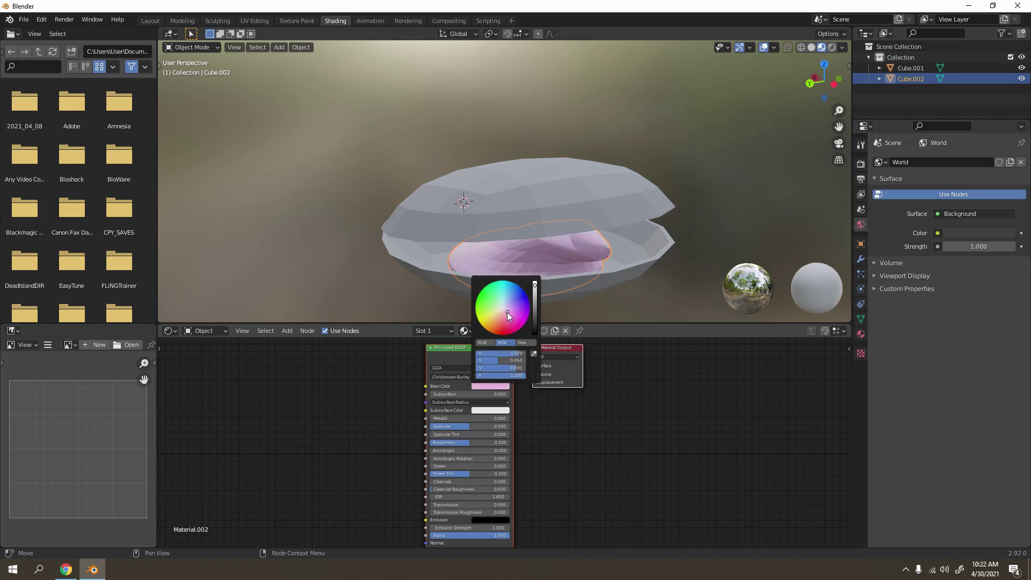
click(500, 313)
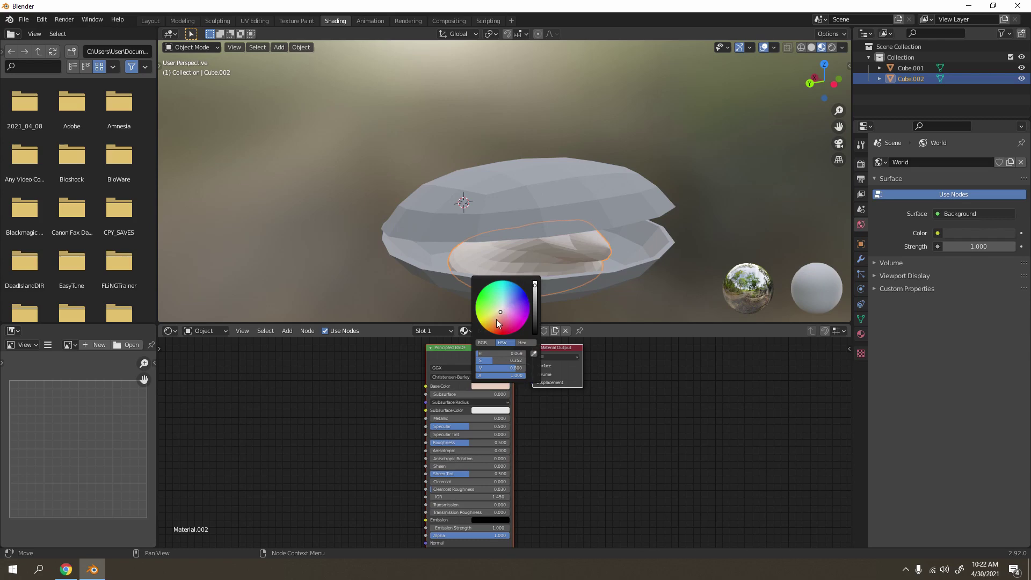
click(496, 319)
click(499, 313)
scroll(500, 318, up, 4)
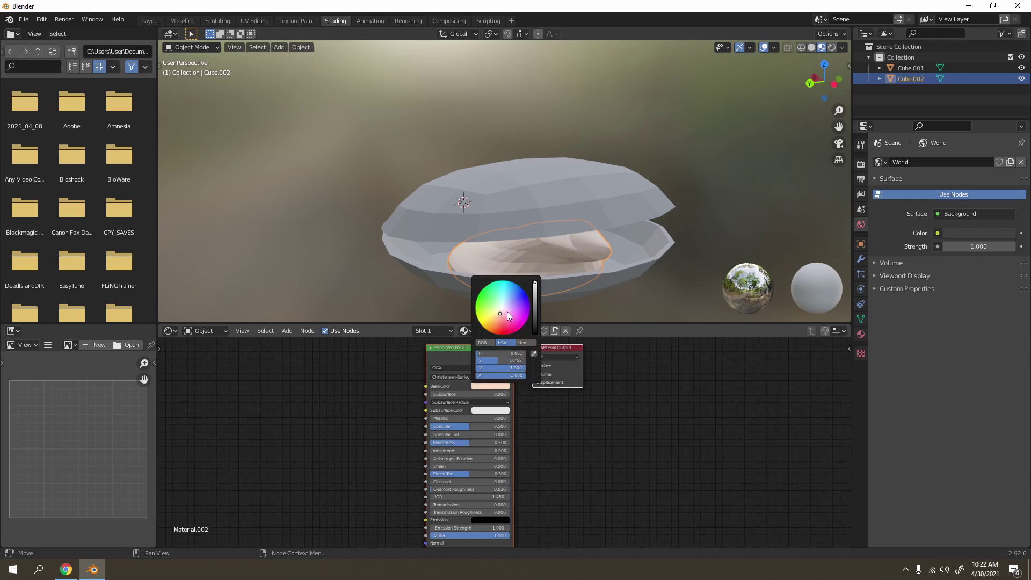
scroll(507, 310, down, 8)
drag(507, 310, 498, 322)
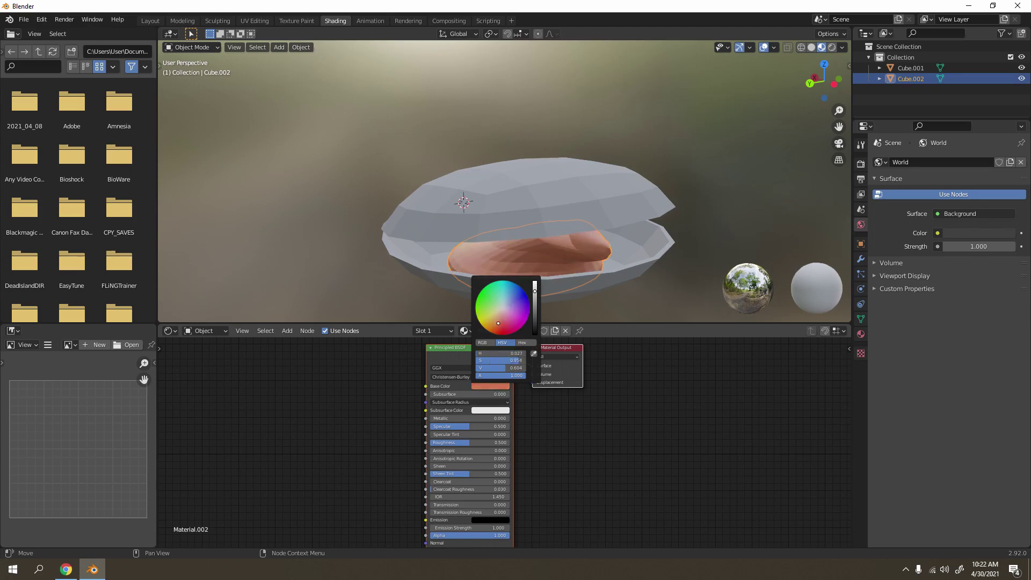
click(720, 189)
middle_drag(740, 192, 551, 236)
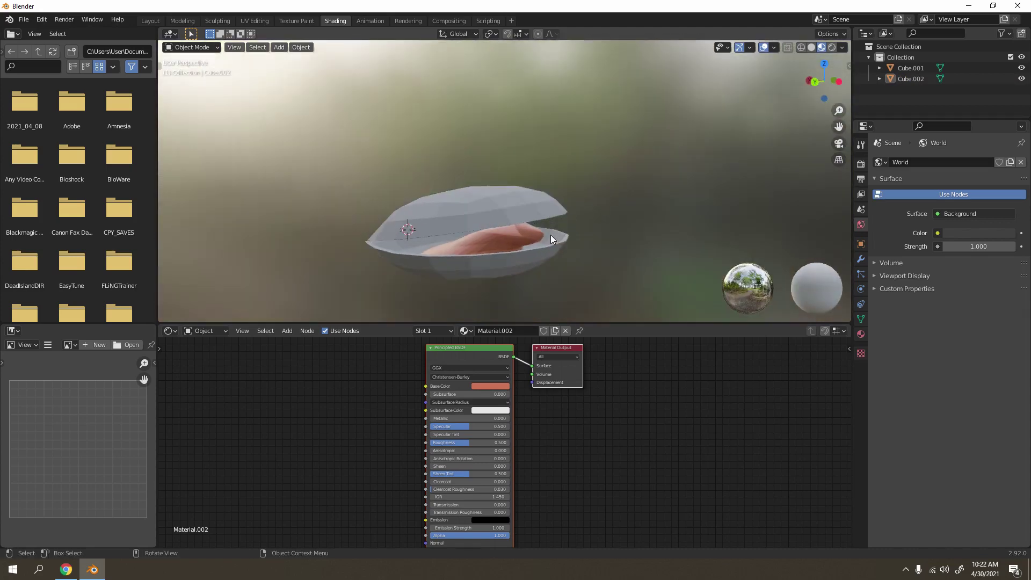
scroll(525, 215, up, 5)
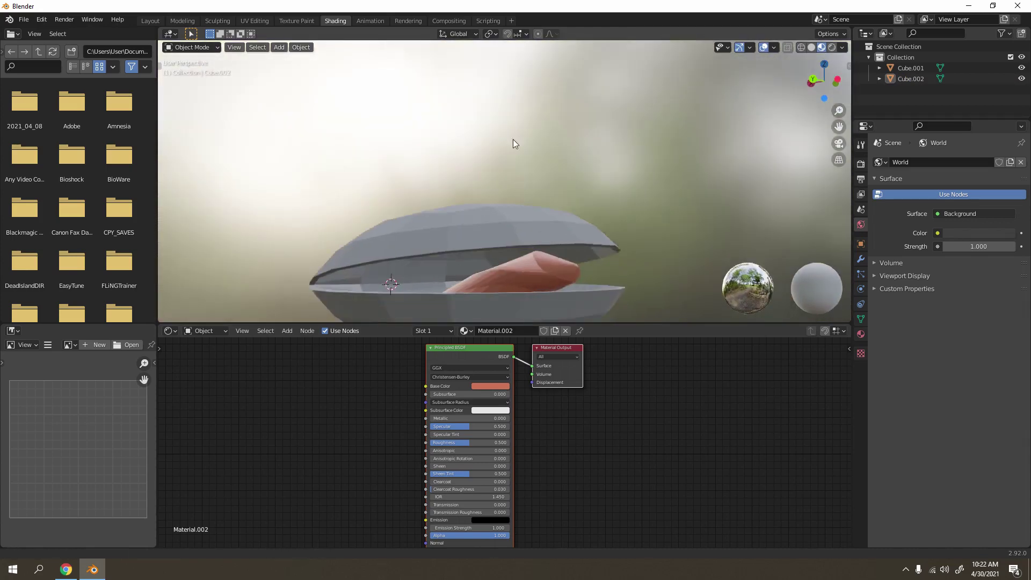
Raise the tongue's Material.002 Roughness to 1.000 and adjust its Specular to match the shell's matte finish.
middle_drag(516, 219, 488, 281)
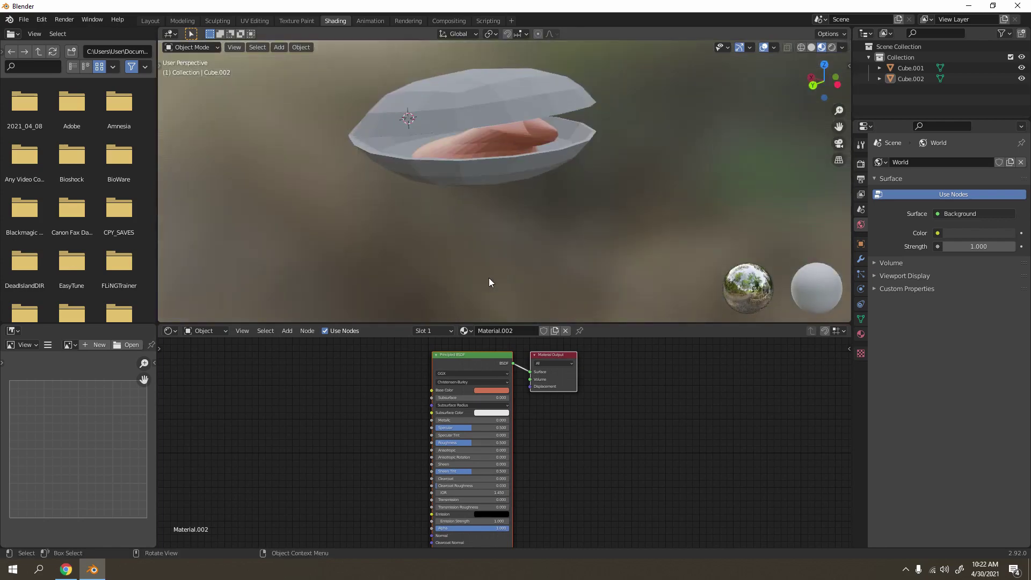
click(477, 117)
middle_drag(456, 428, 511, 383)
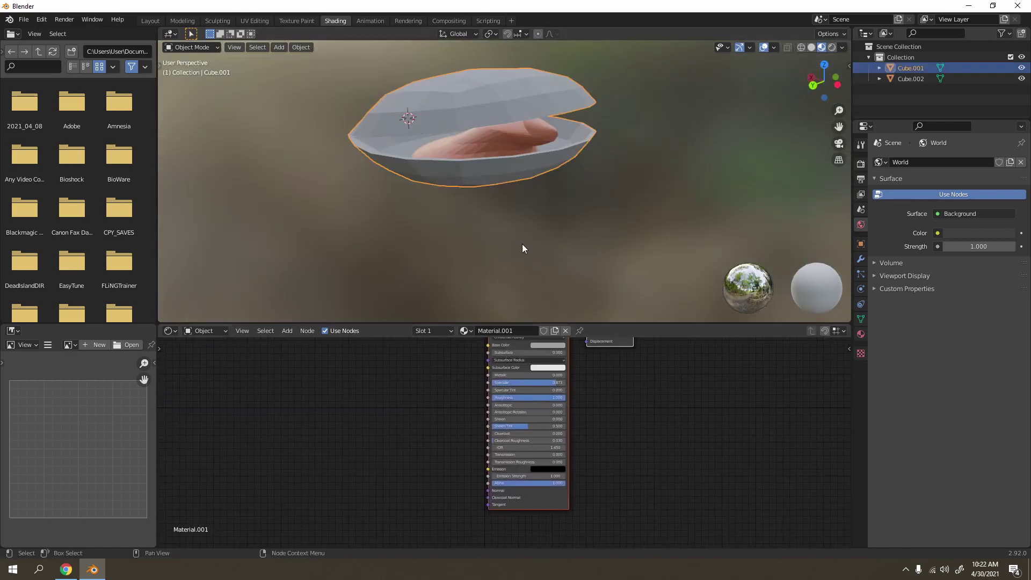
click(505, 131)
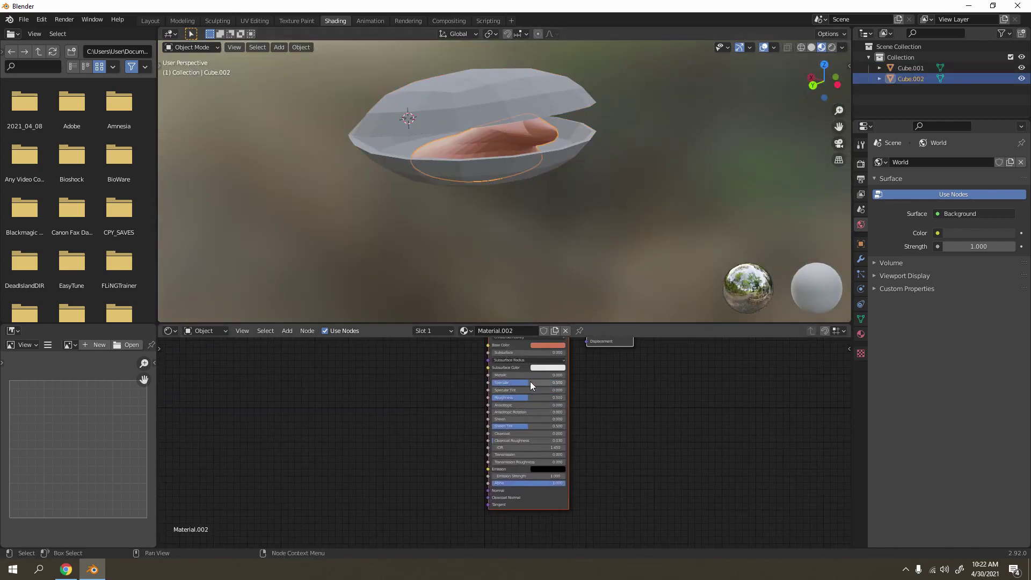
mouse_move(531, 398)
mouse_down()
mouse_move(559, 398)
mouse_move(492, 383)
mouse_move(564, 382)
mouse_up()
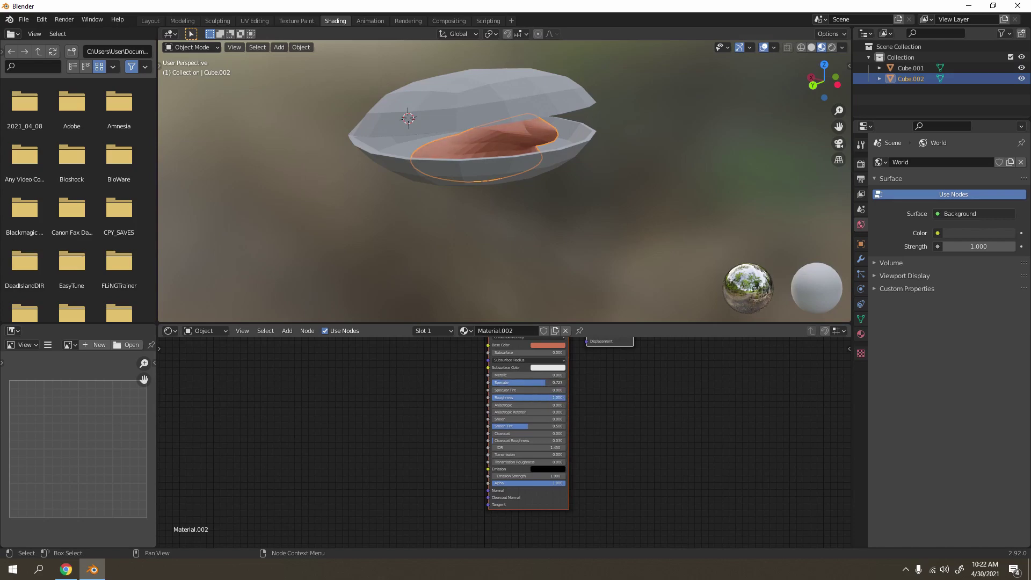
click(672, 198)
middle_drag(672, 198, 574, 217)
scroll(584, 183, down, 3)
scroll(661, 171, up, 4)
scroll(698, 154, down, 2)
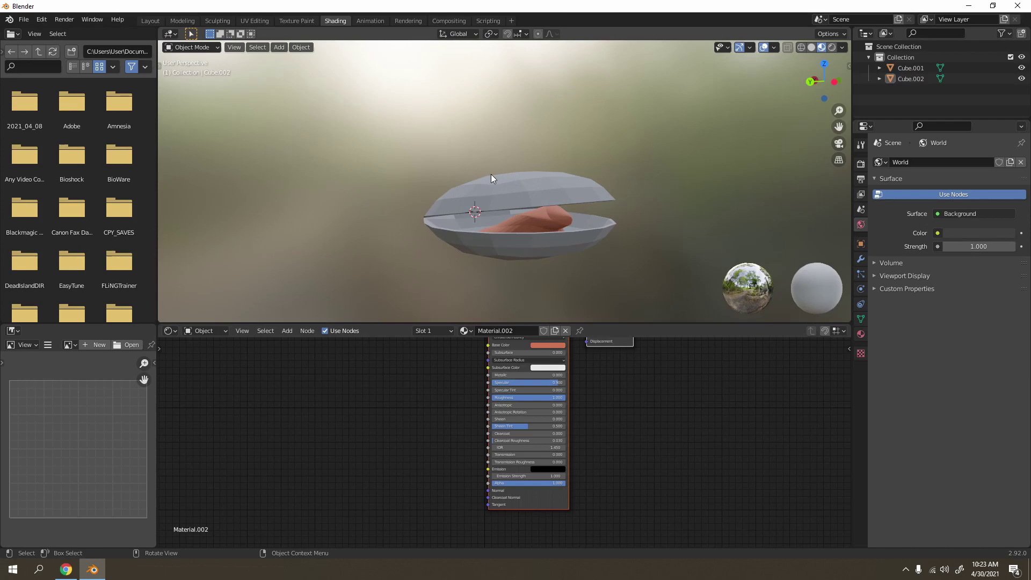
Inspect the rendered, lit clam in Layout from an oblique side view and select the tongue Cube.002.
middle_drag(652, 203, 669, 189)
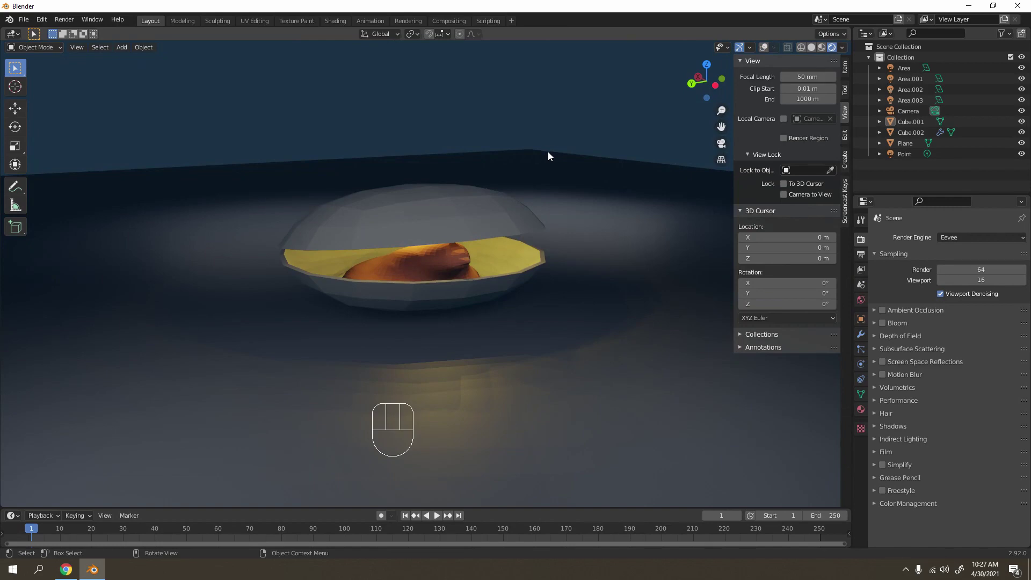
mouse_move(544, 268)
middle_down()
mouse_move(489, 255)
mouse_move(537, 237)
mouse_move(533, 260)
mouse_move(563, 278)
mouse_move(536, 277)
middle_up()
scroll(533, 264, up, 5)
shift+scroll(529, 269, down, 2)
click(572, 283)
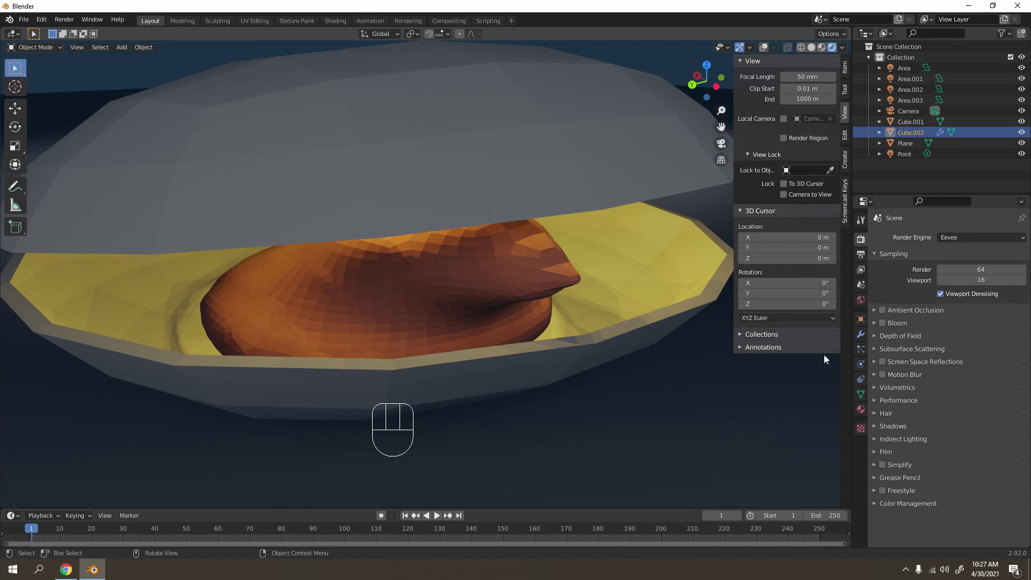
Show the tongue's Subdivision modifier settings (viewport level 1, render level 2) without adding another modifier.
click(860, 334)
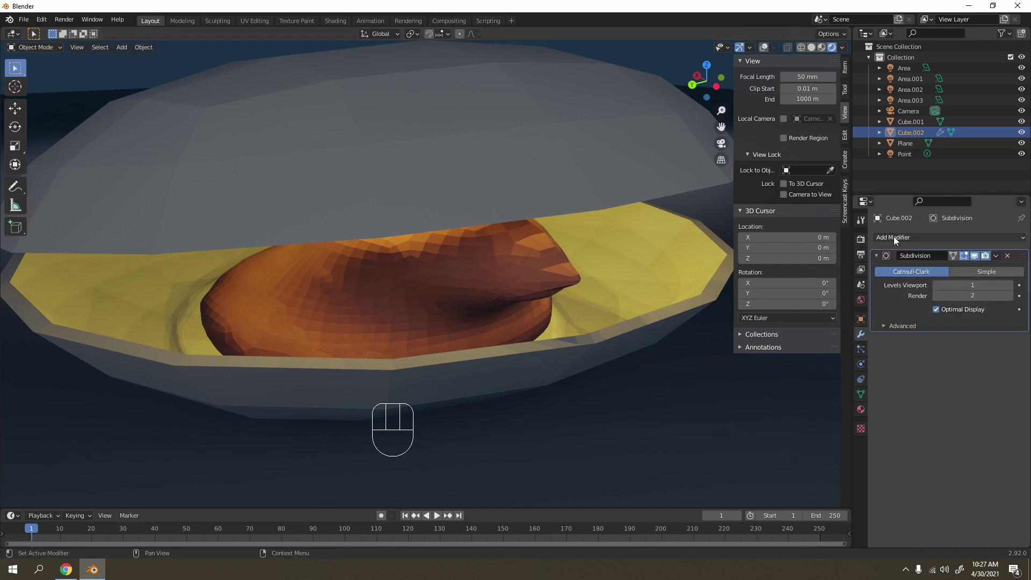
click(895, 237)
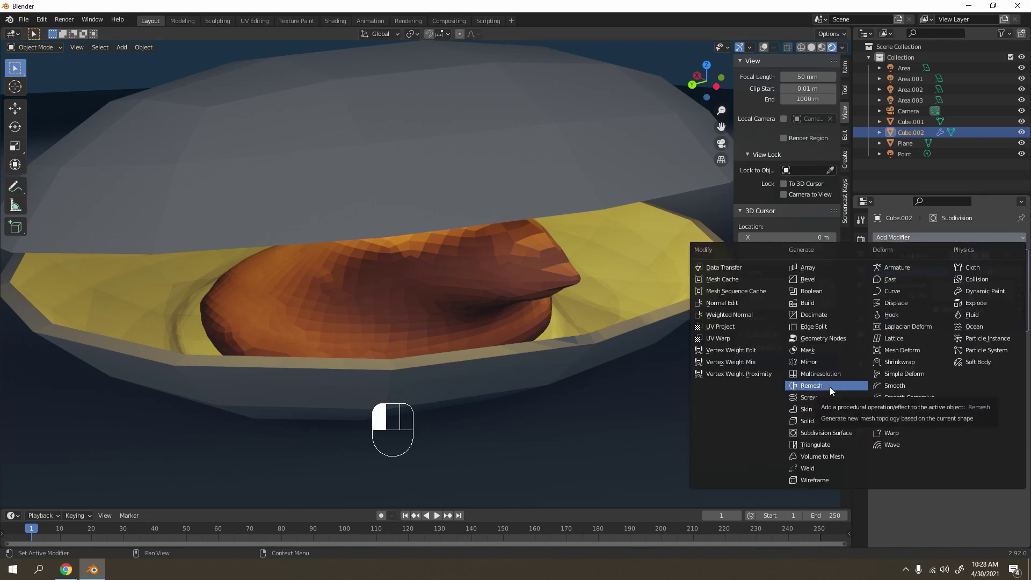
click(659, 85)
scroll(463, 227, down, 10)
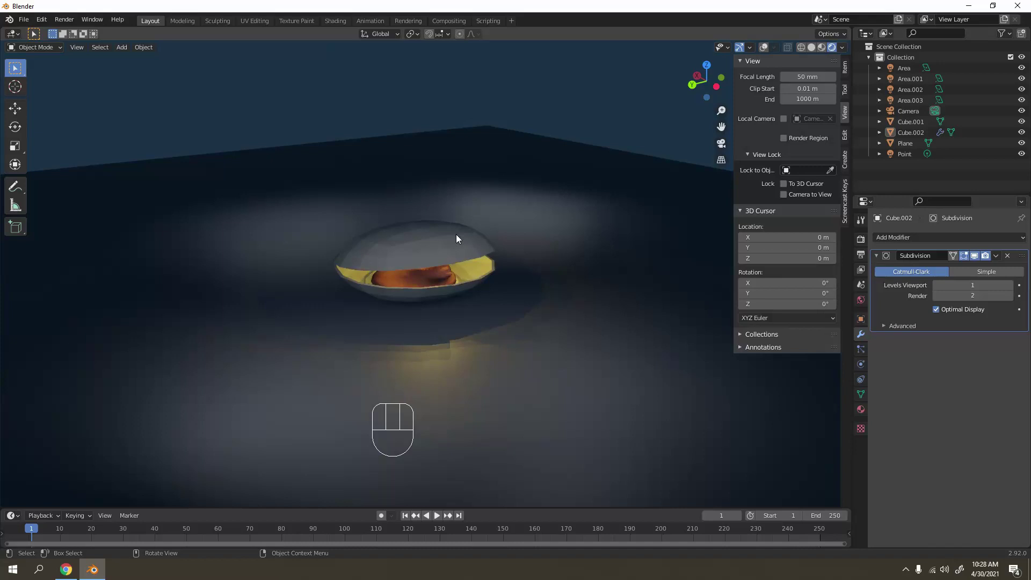
scroll(456, 234, up, 4)
shift+middle_drag(456, 235, 470, 244)
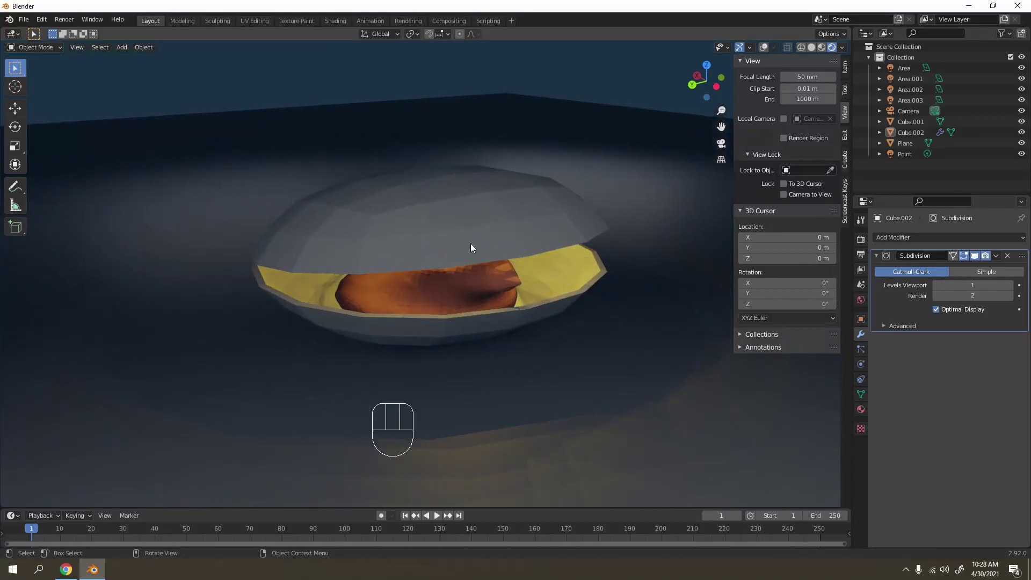
mouse_move(449, 240)
middle_down()
mouse_move(563, 233)
mouse_move(491, 248)
mouse_move(434, 238)
mouse_move(494, 244)
mouse_move(465, 232)
middle_up()
scroll(488, 245, down, 3)
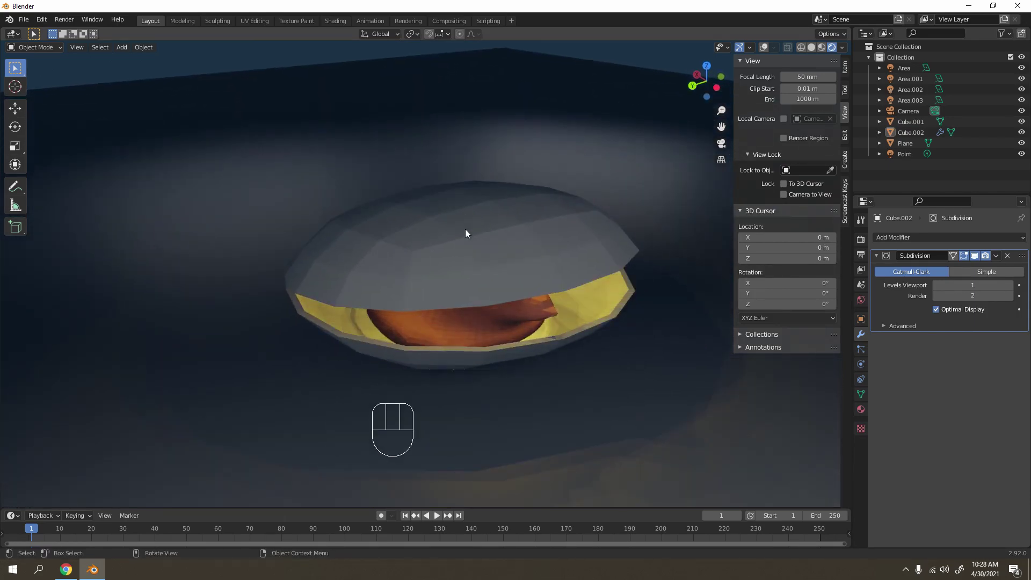